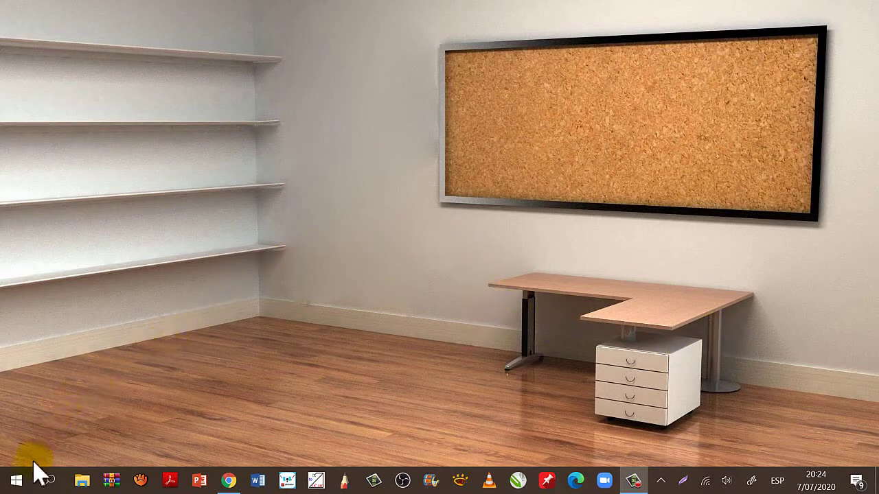
# - Scroll the Start menu app list to find Excel 2016 and circle it in ink
pyautogui.click(20, 481)
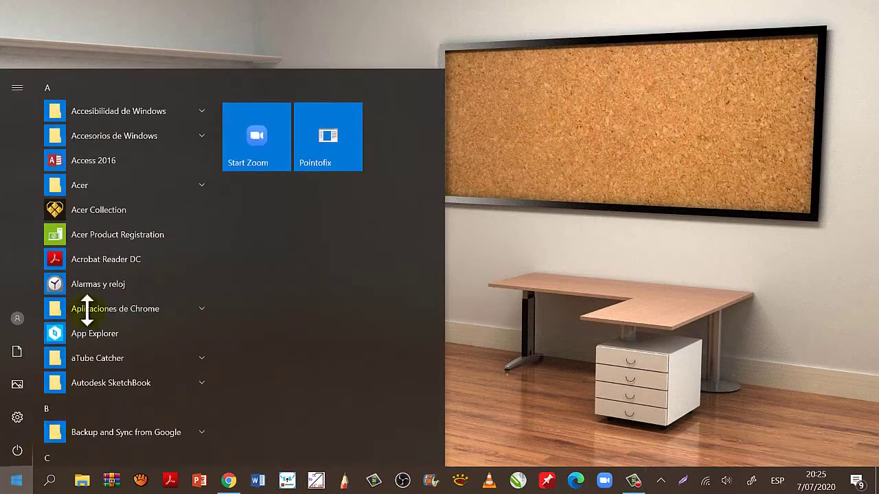
pyautogui.scroll(-3, 118, 360)
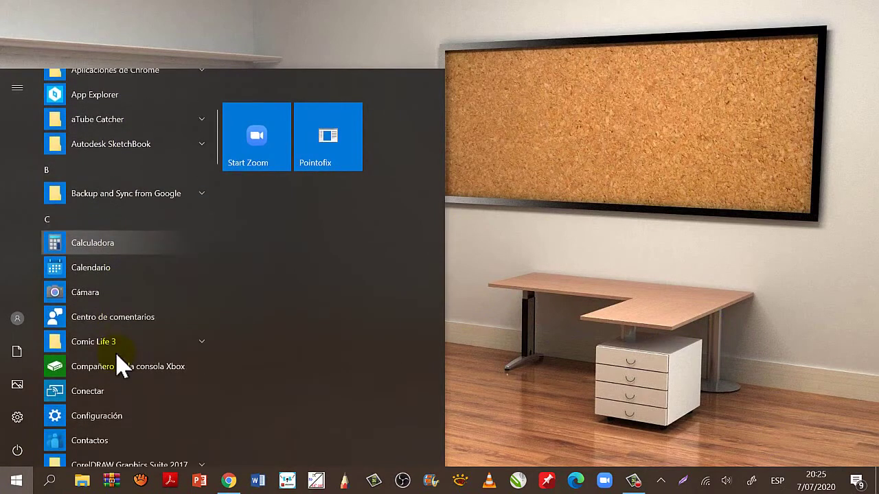
pyautogui.scroll(-4, 117, 364)
pyautogui.scroll(-1, 117, 364)
pyautogui.scroll(-2, 118, 364)
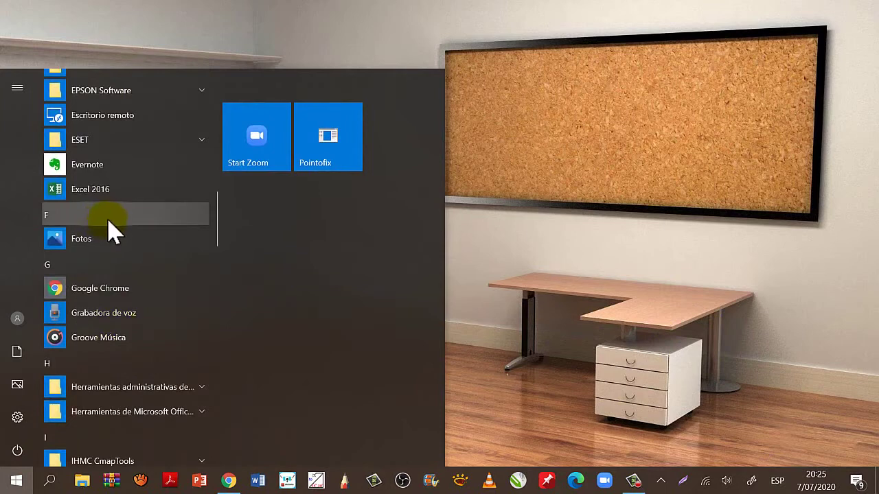
pyautogui.scroll(1, 108, 223)
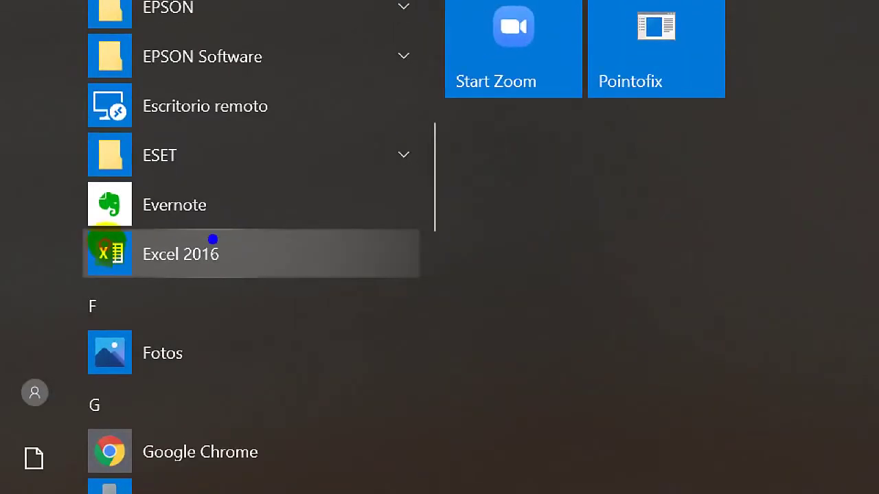
pyautogui.moveTo(211, 233); pyautogui.dragTo(139, 220)
pyautogui.moveTo(41, 258); pyautogui.dragTo(61, 271)
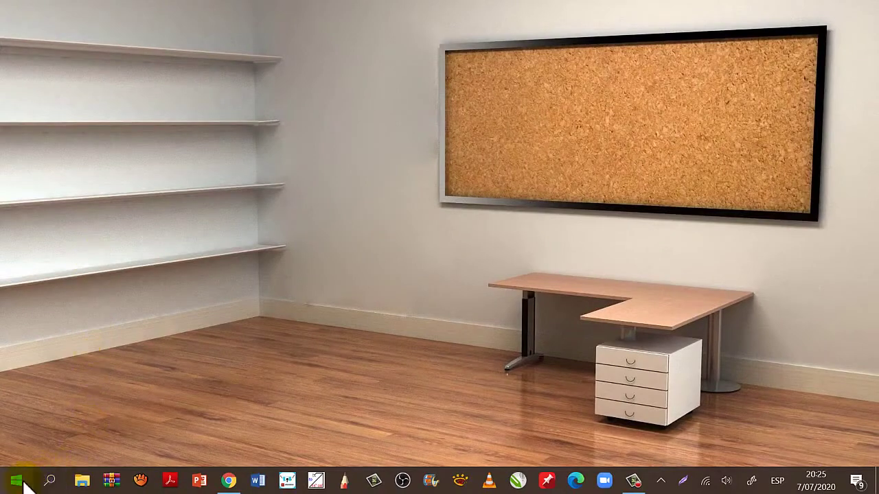
# - Launch Excel 2016 from the Start menu app list, then close it again
pyautogui.click(21, 481)
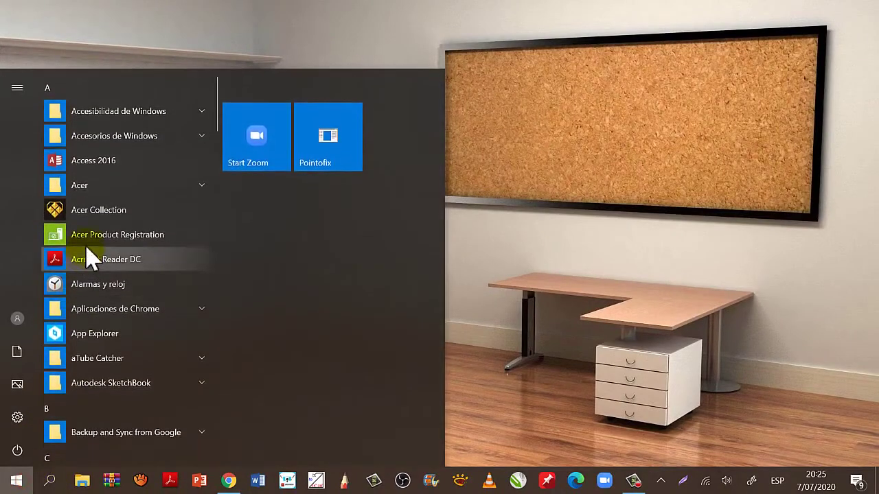
pyautogui.scroll(-10, 89, 258)
pyautogui.scroll(-1, 87, 255)
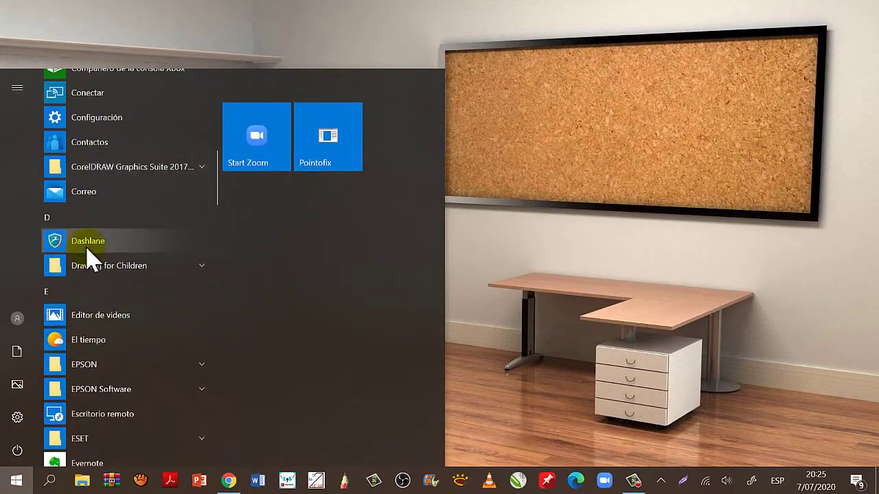
pyautogui.scroll(-3, 87, 251)
pyautogui.scroll(-2, 89, 254)
pyautogui.click(77, 313)
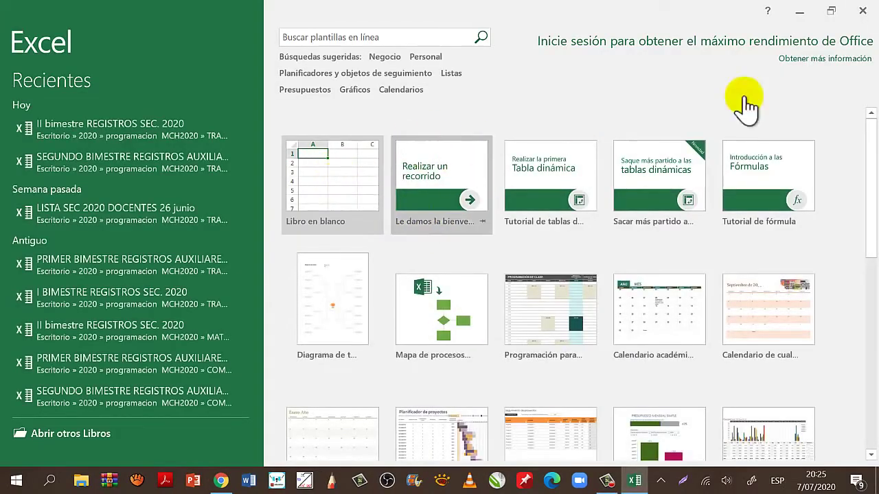
pyautogui.click(862, 10)
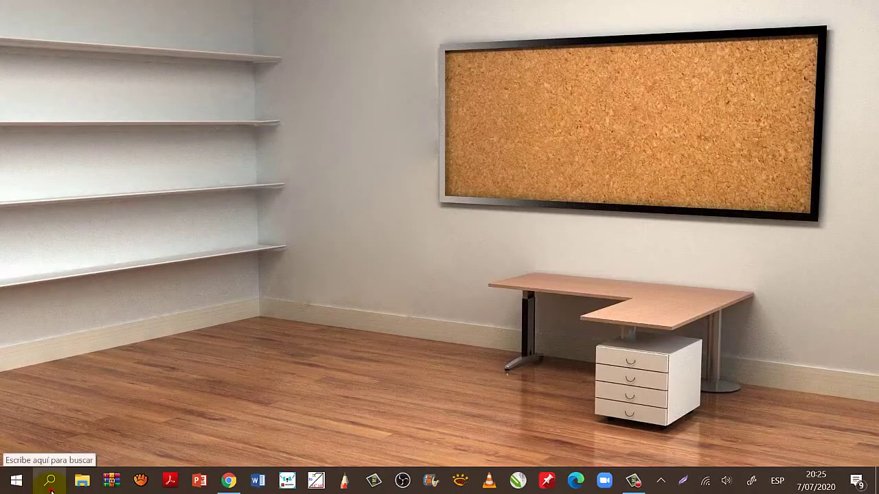
# - Search Windows for EXCEL and mark the Excel 2016 best match with ink
pyautogui.click(48, 480)
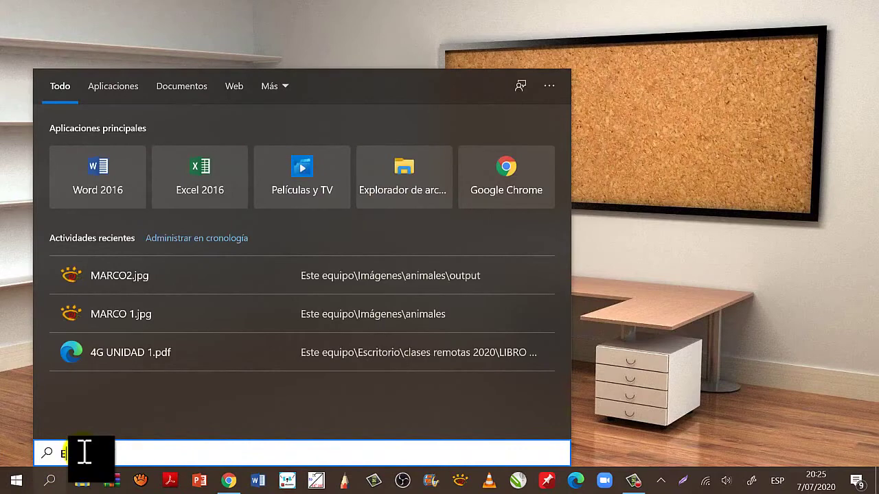
pyautogui.write('EXCE')
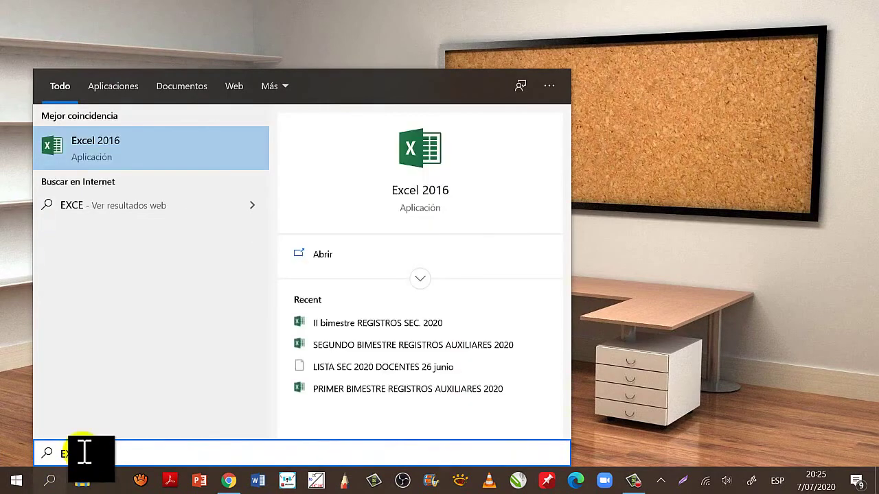
pyautogui.write('L')
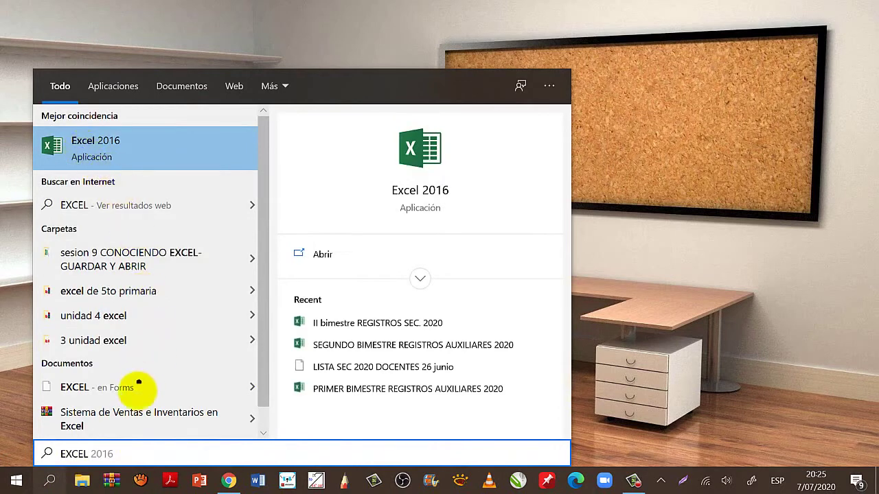
pyautogui.moveTo(153, 385)
pyautogui.mouseDown()
pyautogui.moveTo(131, 180)
pyautogui.moveTo(172, 207)
pyautogui.mouseUp()
pyautogui.moveTo(103, 118); pyautogui.dragTo(122, 152)
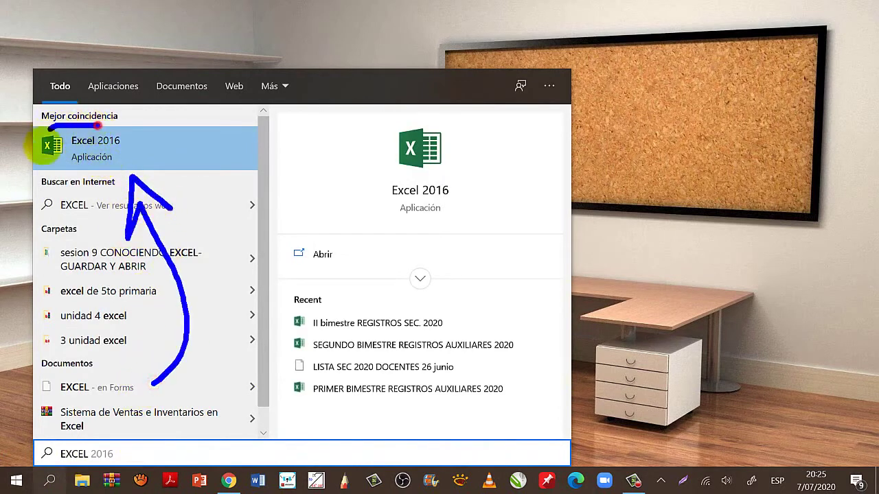
pyautogui.click(167, 157)
# - Search again and launch Excel 2016 from the search result
pyautogui.click(17, 480)
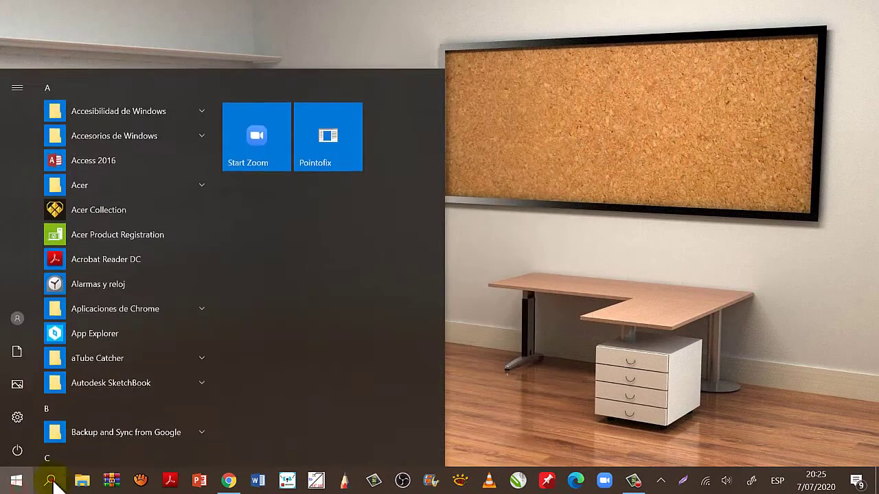
pyautogui.click(50, 480)
pyautogui.write('X')
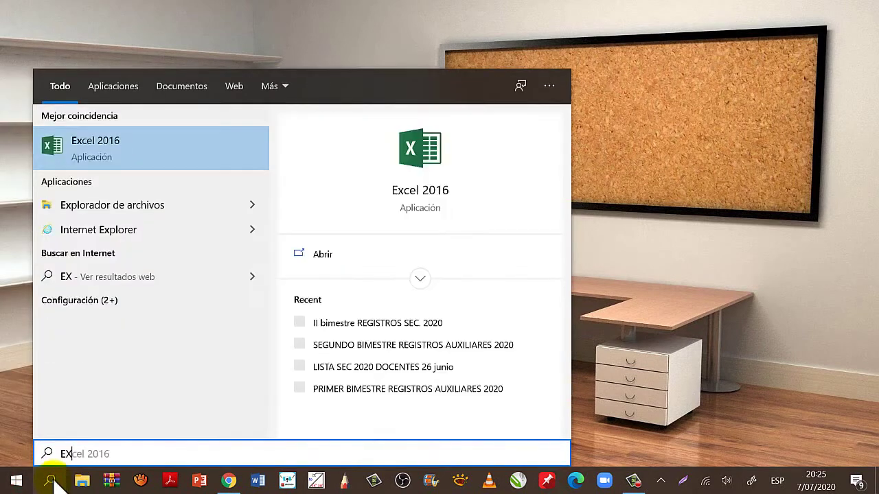
pyautogui.click(75, 144)
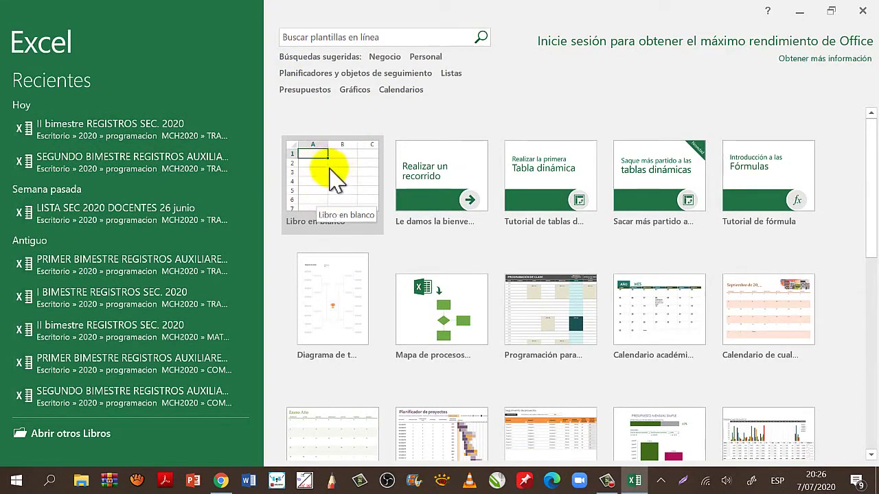
# - Create a new blank workbook from the Libro en blanco template
pyautogui.moveTo(326, 117)
pyautogui.mouseDown()
pyautogui.moveTo(347, 241)
pyautogui.moveTo(314, 121)
pyautogui.mouseUp()
pyautogui.press('Escape')
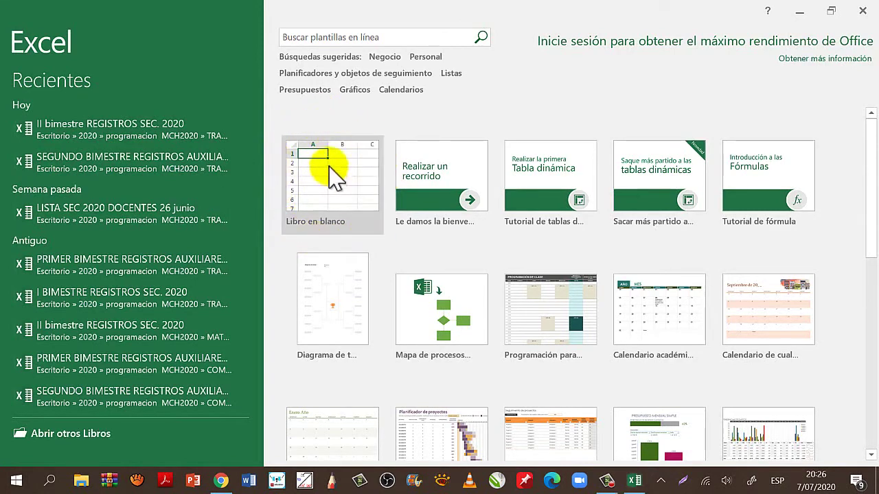
pyautogui.click(333, 198)
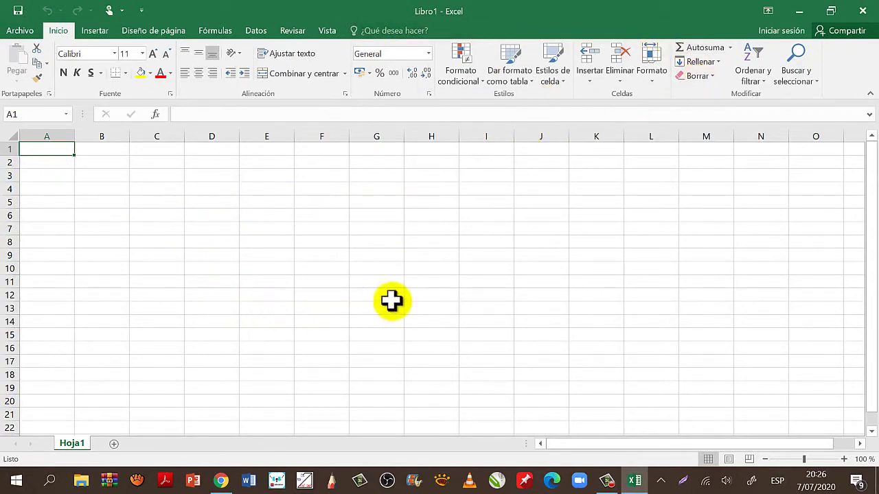
# - Restore the Libro1 window to a smaller size, reposition and shorten it, and circle its name
pyautogui.click(831, 11)
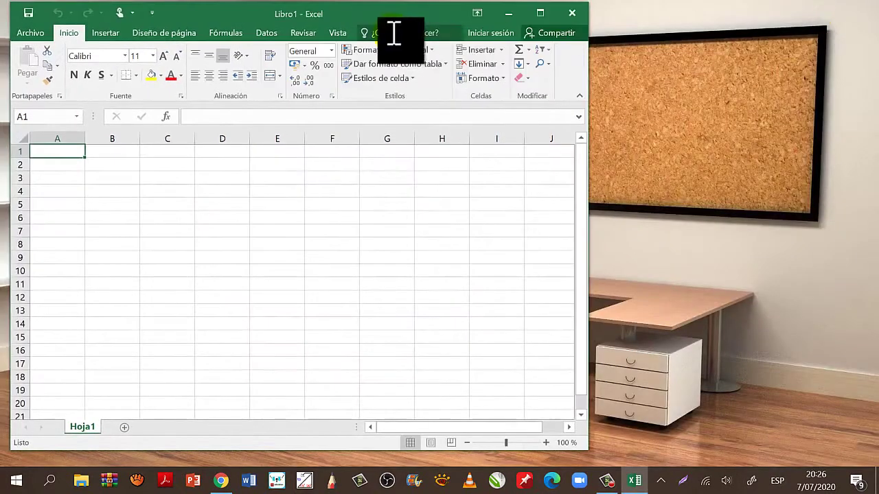
pyautogui.moveTo(384, 23)
pyautogui.mouseDown()
pyautogui.moveTo(456, 28)
pyautogui.moveTo(497, 13)
pyautogui.mouseUp()
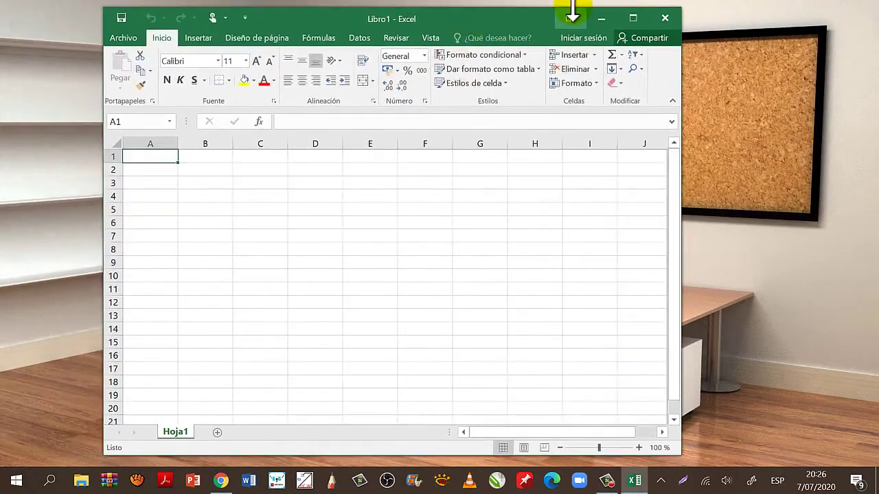
pyautogui.moveTo(551, 7); pyautogui.dragTo(558, 58)
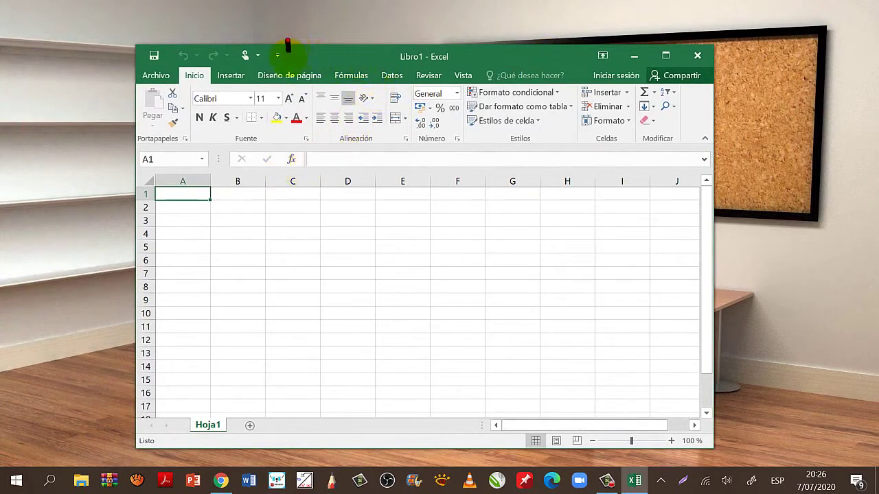
pyautogui.moveTo(287, 42)
pyautogui.mouseDown()
pyautogui.moveTo(582, 33)
pyautogui.moveTo(291, 49)
pyautogui.mouseUp()
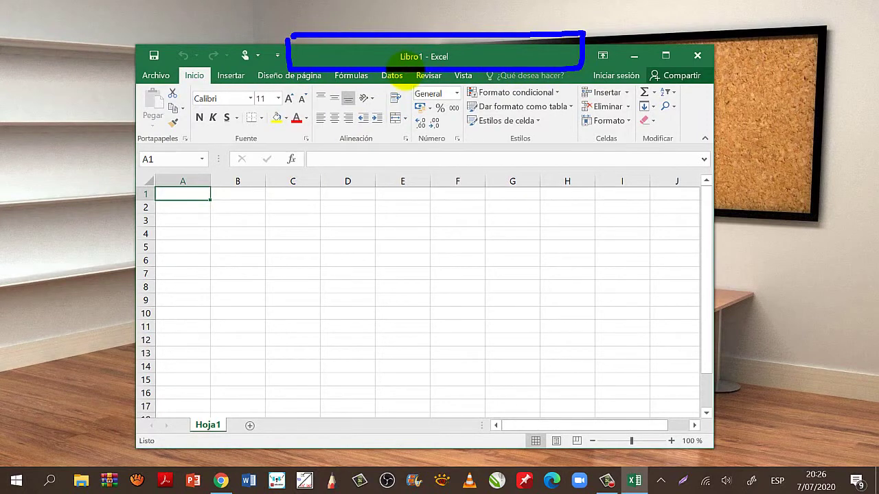
pyautogui.moveTo(406, 71)
pyautogui.mouseDown()
pyautogui.moveTo(238, 308)
pyautogui.moveTo(197, 386)
pyautogui.mouseUp()
pyautogui.moveTo(185, 356); pyautogui.dragTo(212, 354)
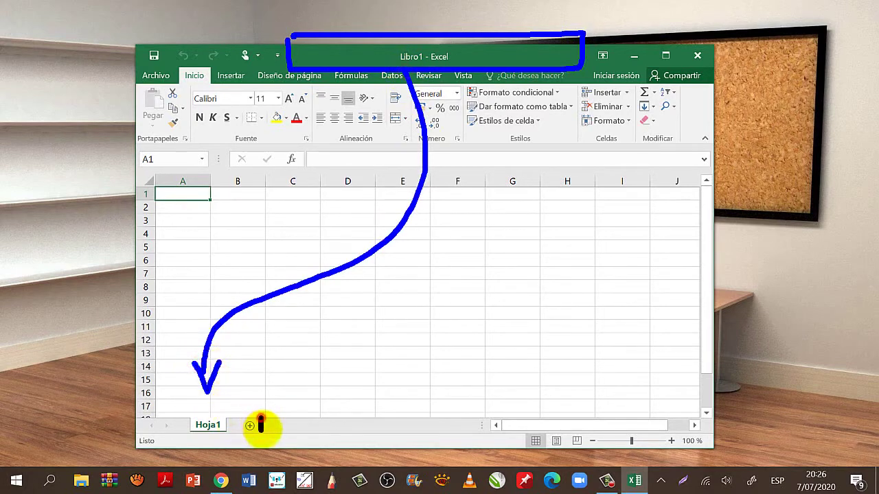
pyautogui.moveTo(261, 416)
pyautogui.mouseDown()
pyautogui.moveTo(261, 432)
pyautogui.moveTo(356, 432)
pyautogui.mouseUp()
pyautogui.click(380, 426)
pyautogui.click(403, 426)
pyautogui.click(416, 425)
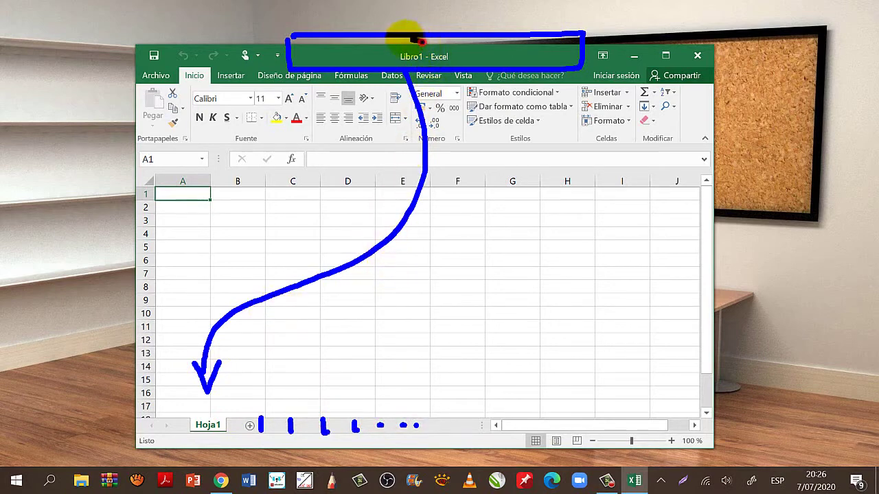
pyautogui.moveTo(421, 42)
pyautogui.mouseDown()
pyautogui.moveTo(396, 71)
pyautogui.moveTo(424, 36)
pyautogui.mouseUp()
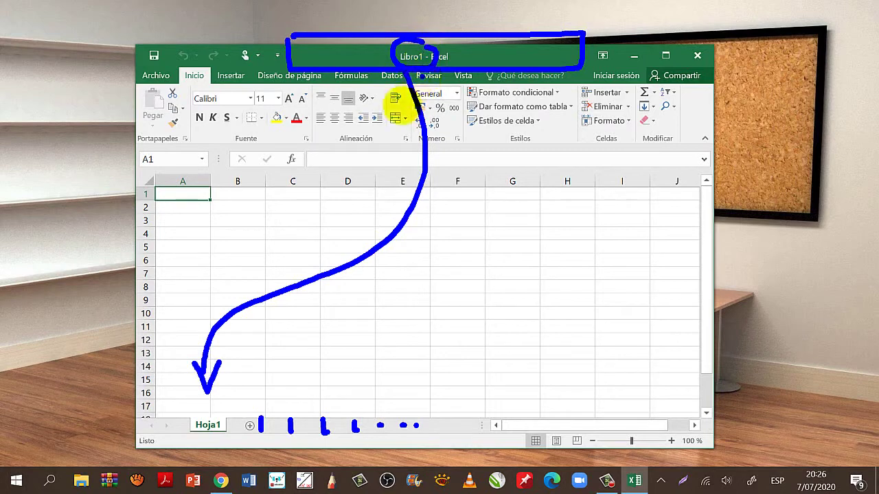
pyautogui.moveTo(411, 68); pyautogui.dragTo(423, 166)
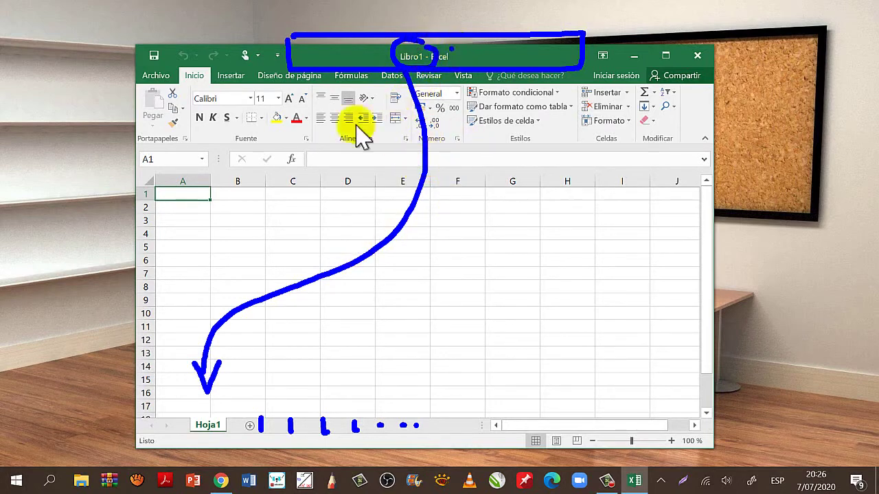
pyautogui.press('Escape')
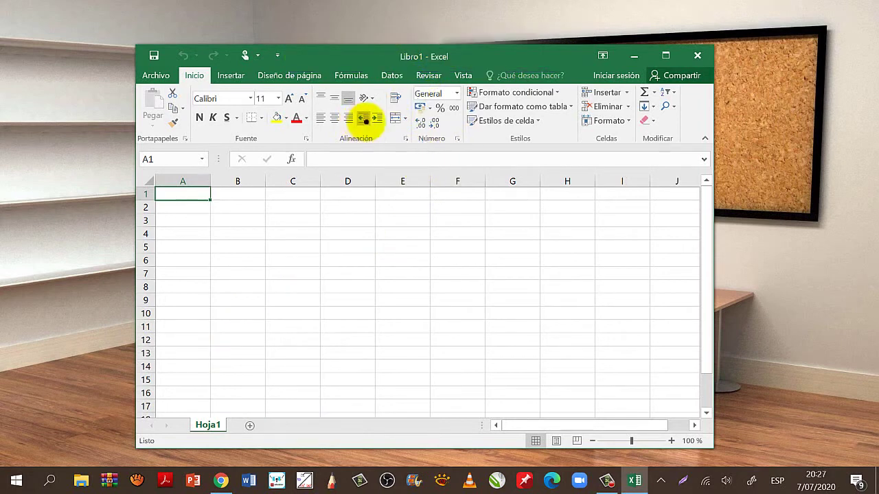
pyautogui.moveTo(608, 43); pyautogui.dragTo(639, 29)
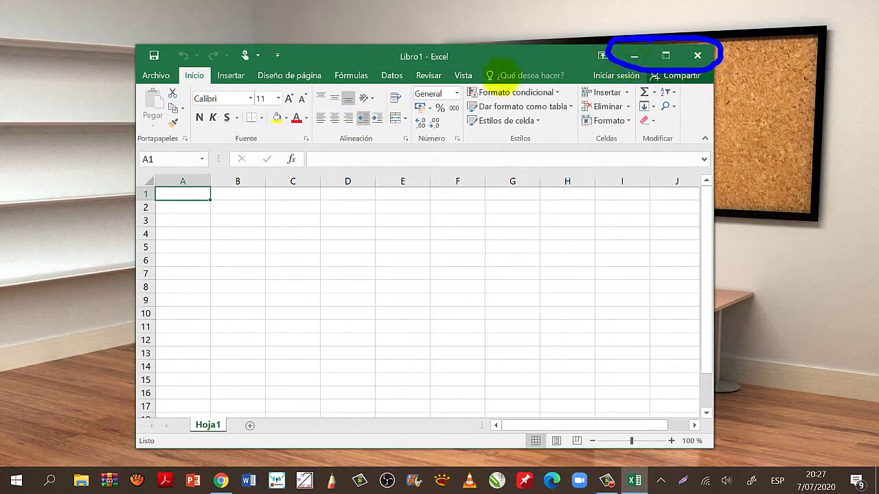
pyautogui.press('e')
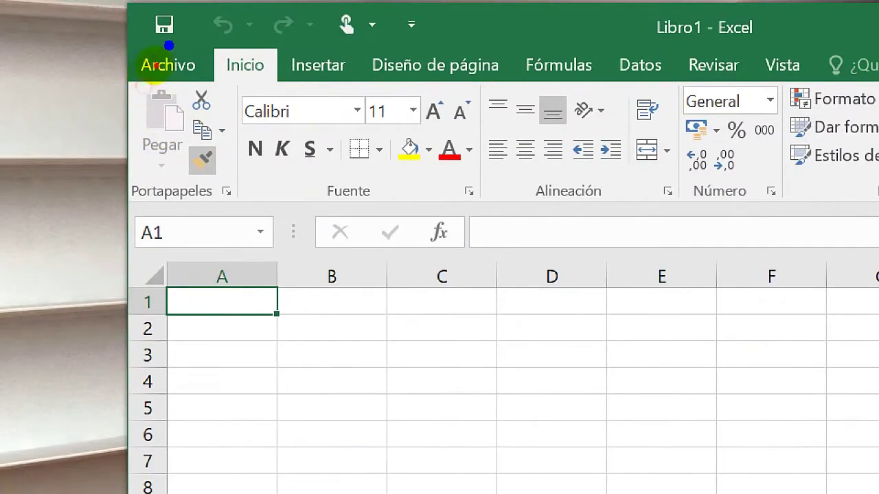
pyautogui.moveTo(169, 46)
pyautogui.mouseDown()
pyautogui.moveTo(148, 88)
pyautogui.moveTo(215, 49)
pyautogui.mouseUp()
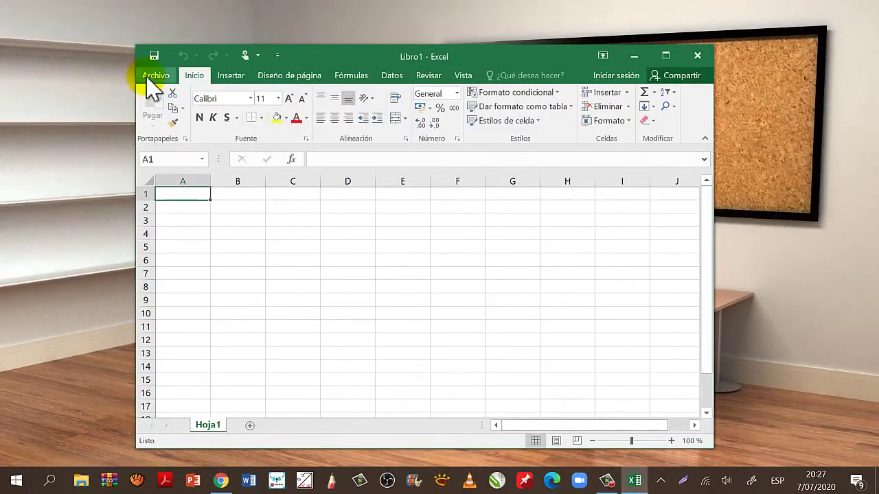
pyautogui.click(147, 76)
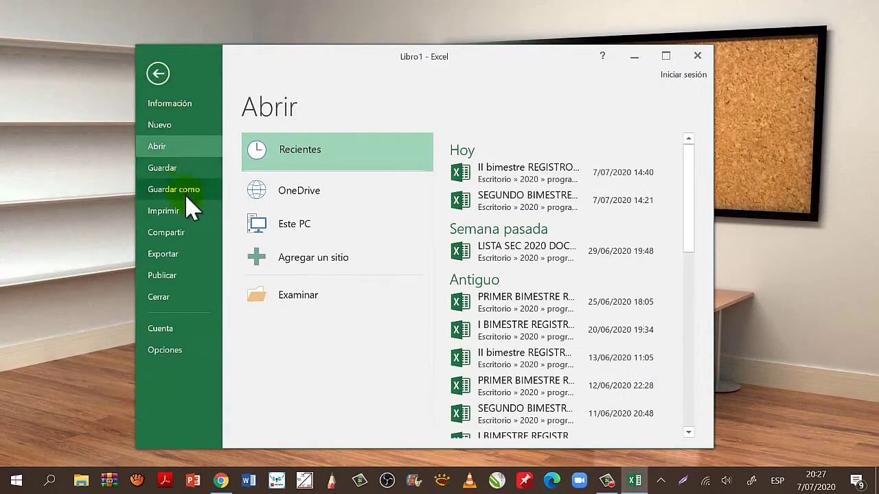
pyautogui.click(157, 73)
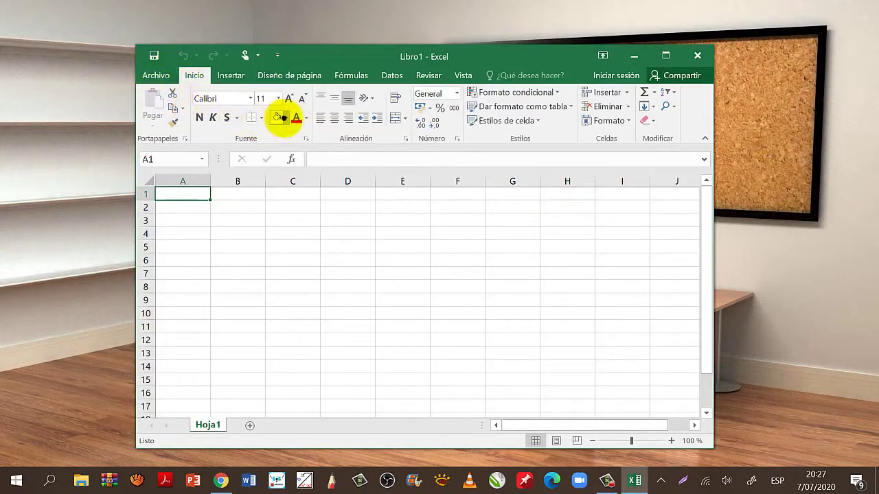
pyautogui.moveTo(140, 89)
pyautogui.mouseDown()
pyautogui.moveTo(141, 141)
pyautogui.moveTo(705, 140)
pyautogui.moveTo(152, 100)
pyautogui.mouseUp()
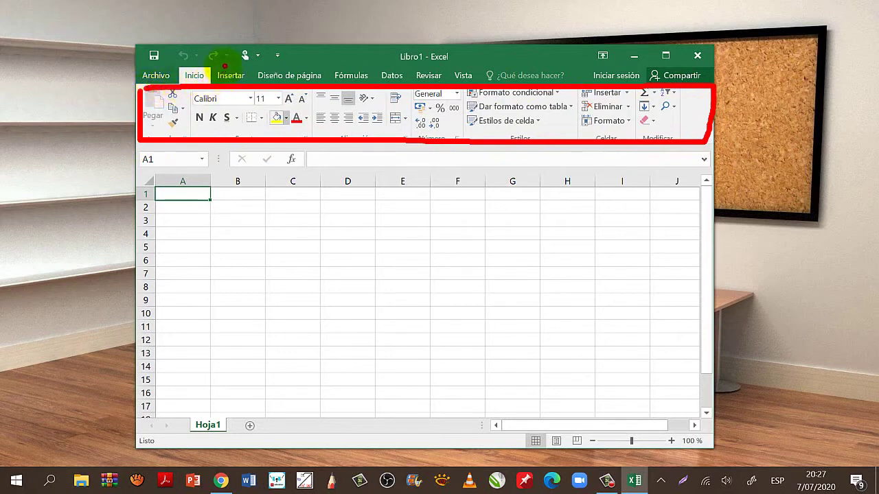
pyautogui.moveTo(220, 69); pyautogui.dragTo(196, 76)
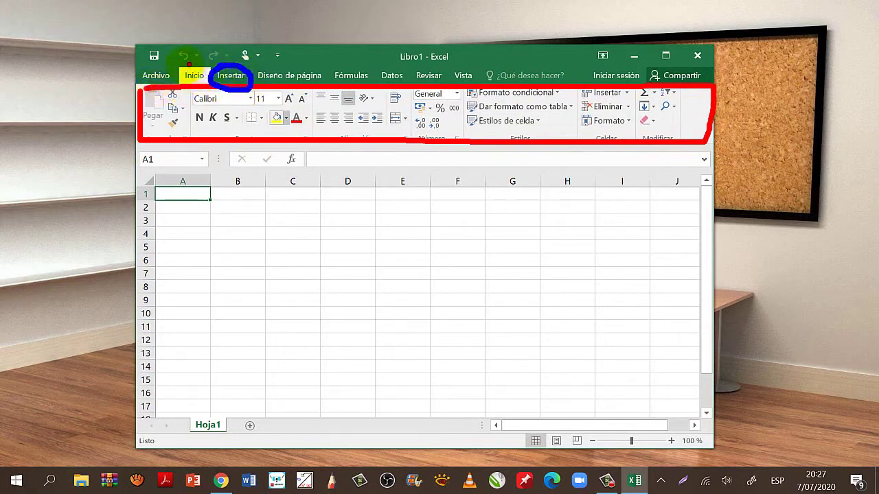
pyautogui.moveTo(259, 68); pyautogui.dragTo(321, 67)
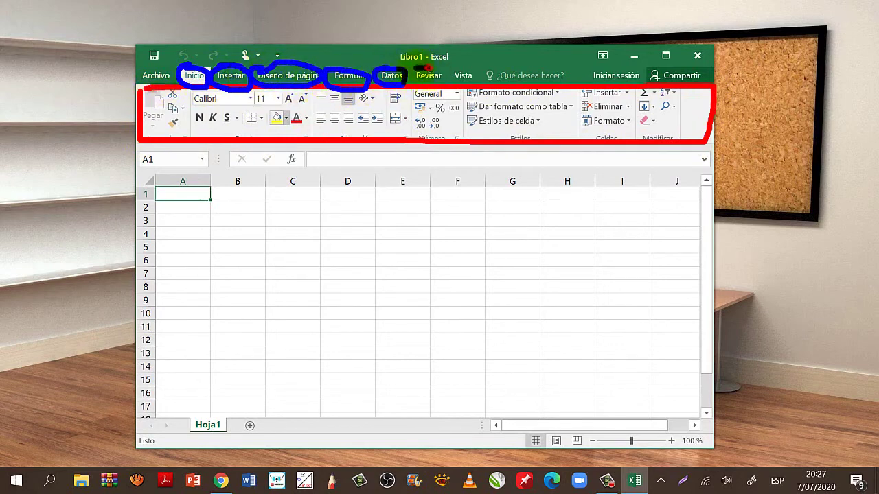
pyautogui.moveTo(428, 67)
pyautogui.mouseDown()
pyautogui.moveTo(453, 77)
pyautogui.moveTo(466, 60)
pyautogui.mouseUp()
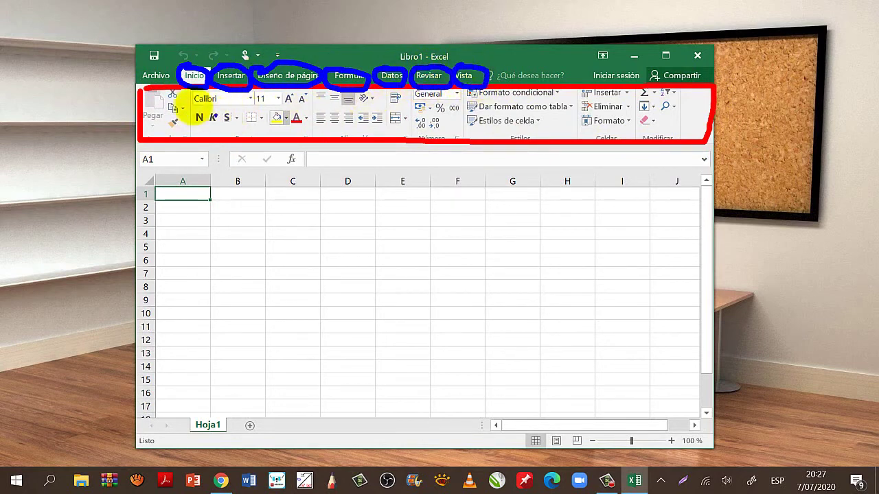
pyautogui.moveTo(199, 67); pyautogui.dragTo(180, 87)
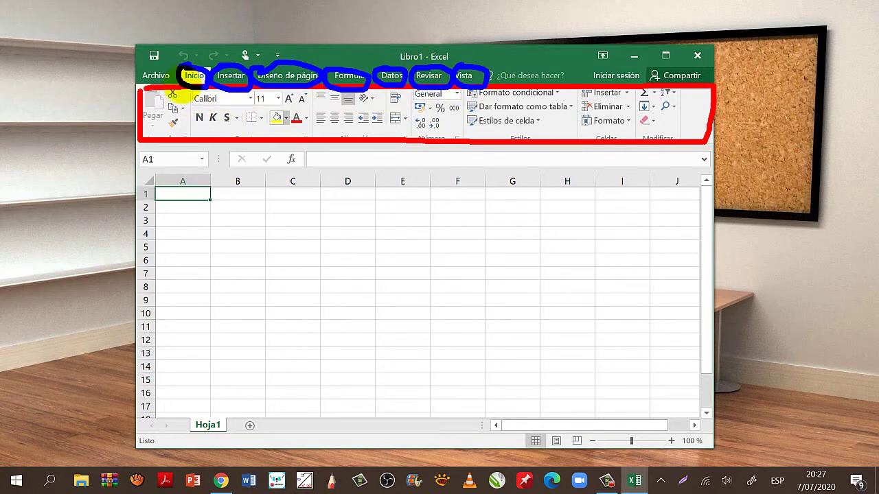
pyautogui.moveTo(177, 99)
pyautogui.mouseDown()
pyautogui.moveTo(195, 115)
pyautogui.moveTo(227, 117)
pyautogui.moveTo(628, 108)
pyautogui.mouseUp()
pyautogui.press('Escape')
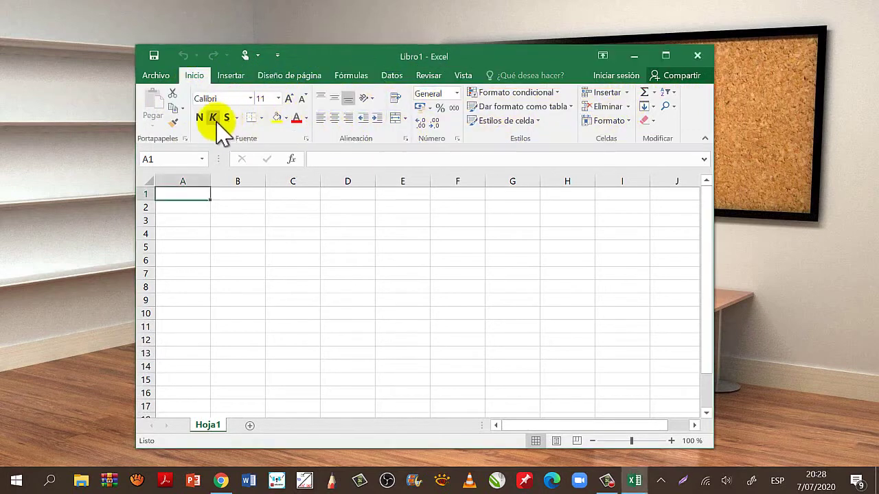
pyautogui.click(231, 77)
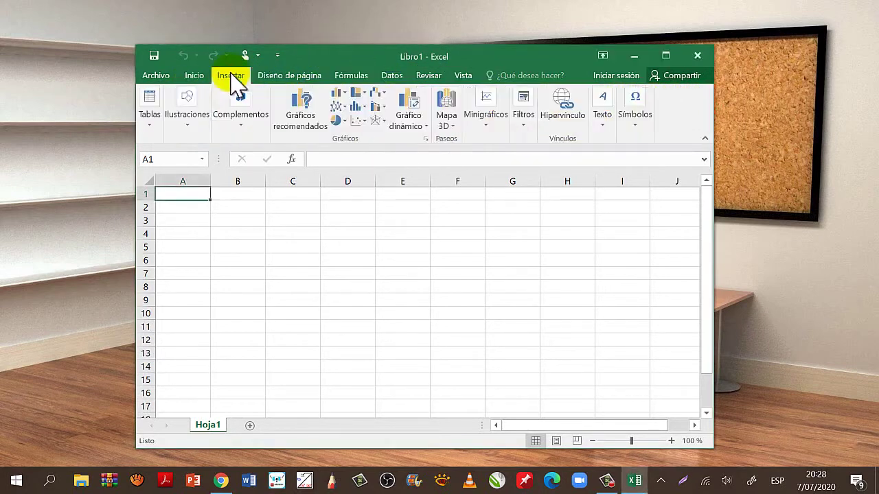
pyautogui.click(289, 74)
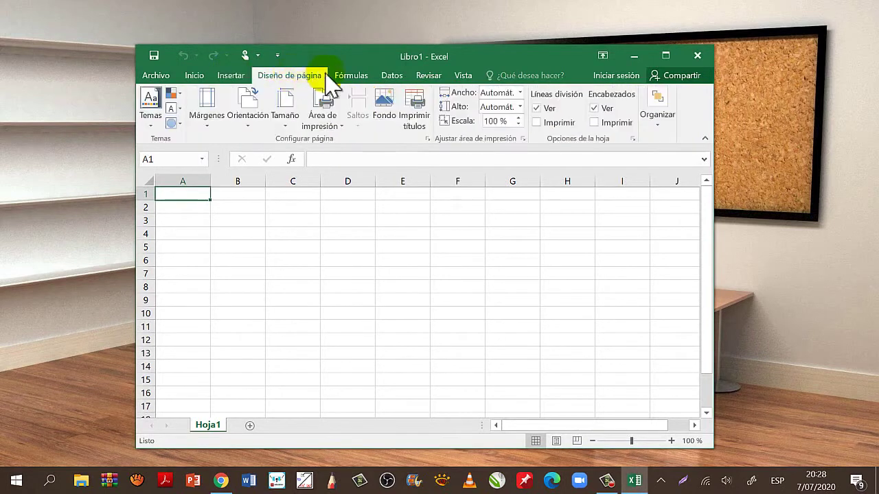
pyautogui.click(351, 77)
pyautogui.click(392, 75)
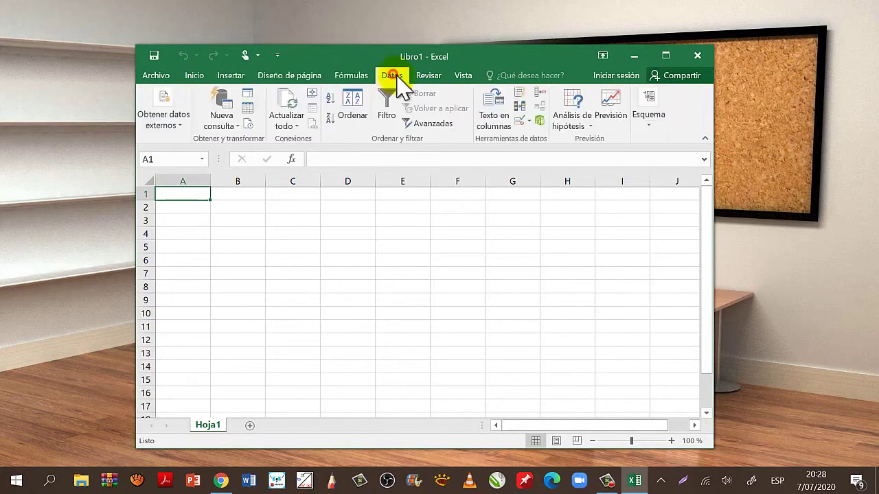
pyautogui.click(430, 77)
pyautogui.click(464, 77)
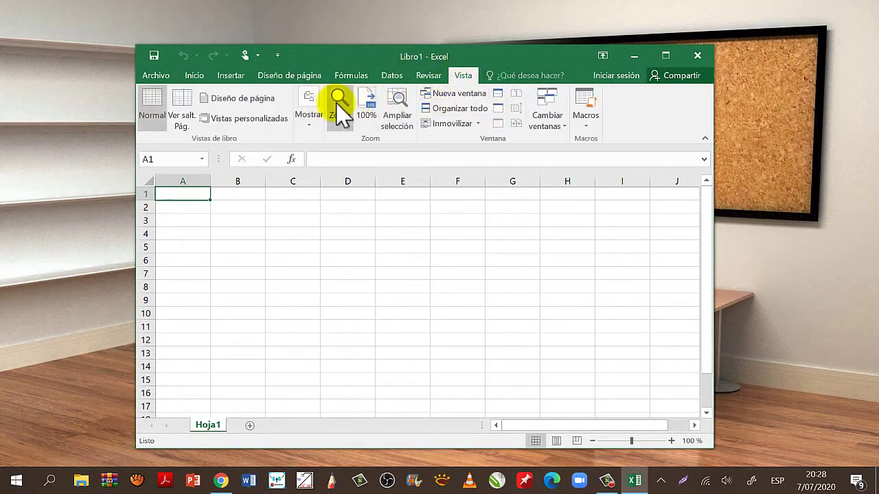
pyautogui.click(199, 75)
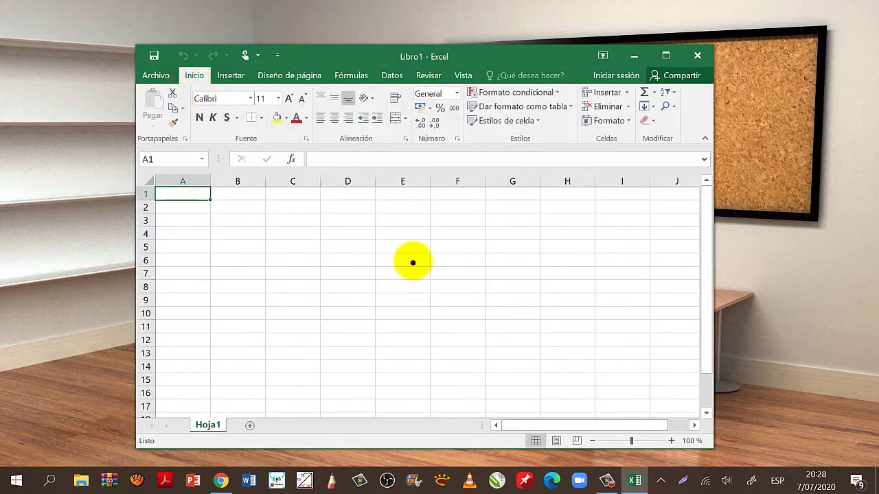
pyautogui.moveTo(408, 246)
pyautogui.mouseDown()
pyautogui.moveTo(549, 241)
pyautogui.moveTo(407, 246)
pyautogui.mouseUp()
pyautogui.click(251, 258)
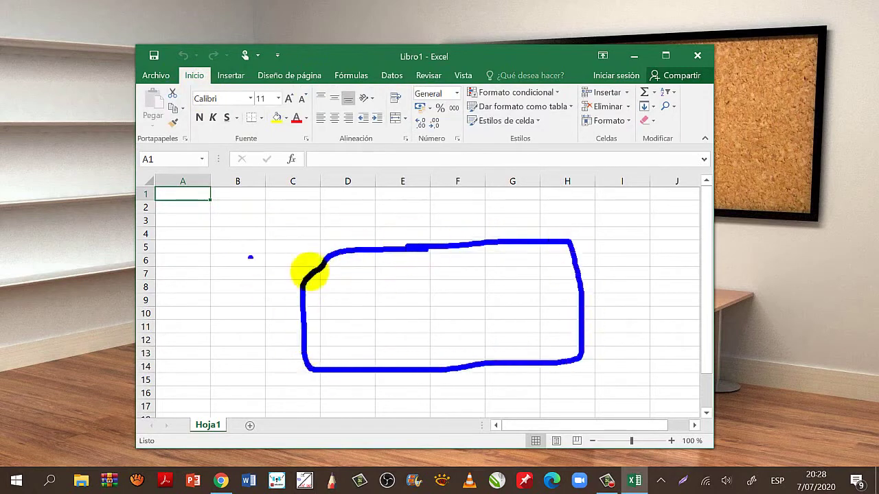
pyautogui.hotkey('ctrl', 'z')
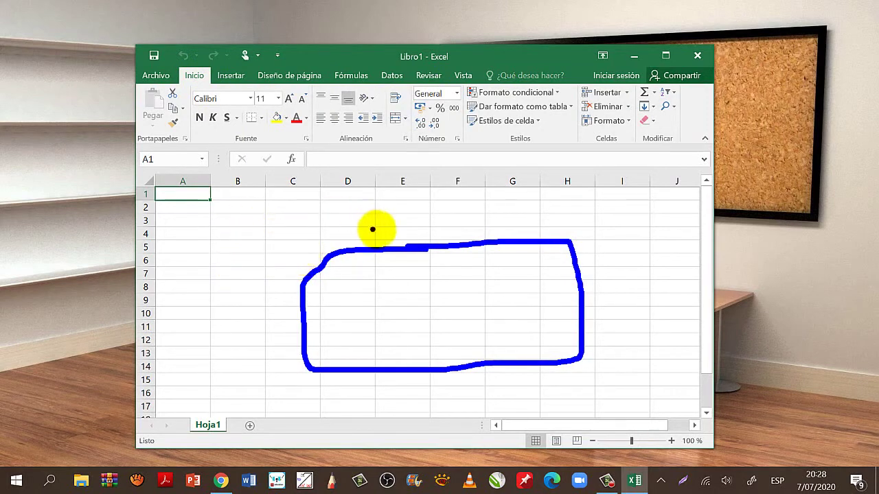
pyautogui.moveTo(344, 253); pyautogui.dragTo(321, 263)
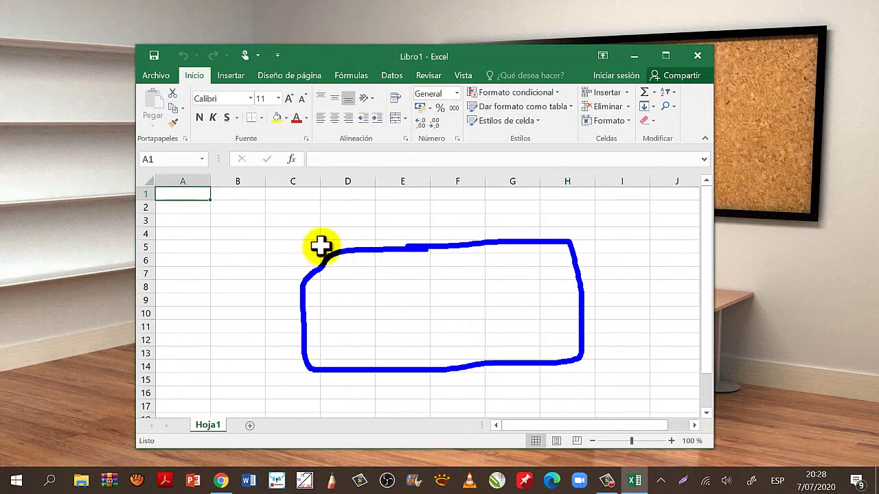
pyautogui.press('Escape')
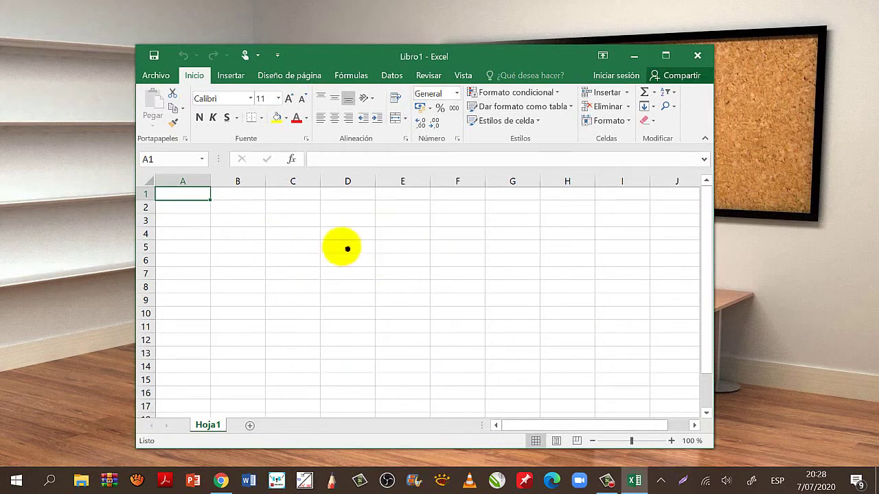
pyautogui.moveTo(320, 241)
pyautogui.mouseDown()
pyautogui.moveTo(377, 241)
pyautogui.moveTo(322, 255)
pyautogui.moveTo(214, 237)
pyautogui.moveTo(228, 233)
pyautogui.mouseUp()
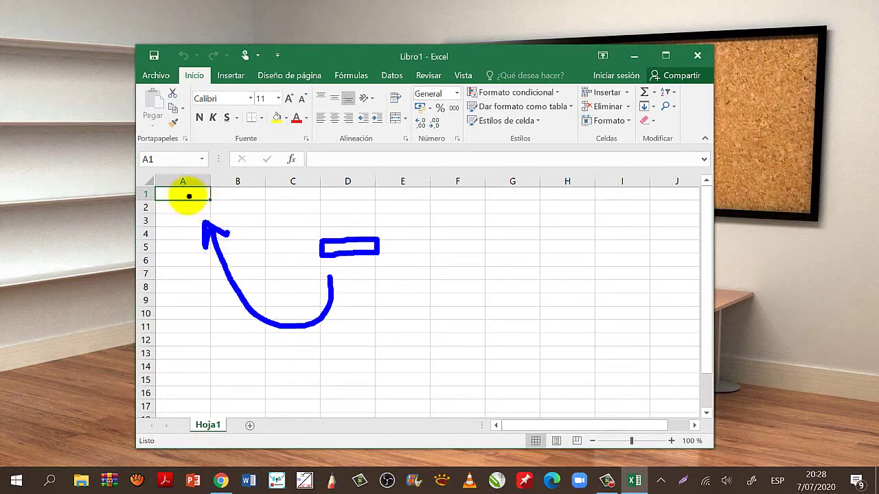
pyautogui.click(186, 194)
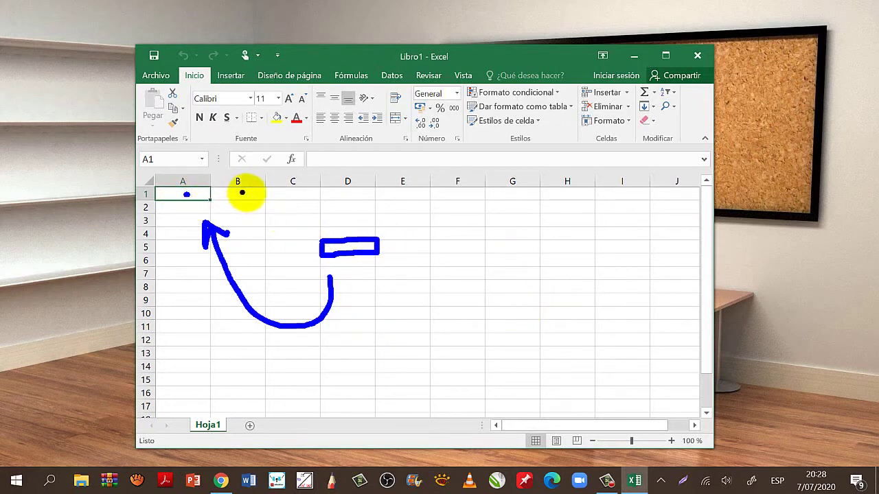
pyautogui.press('Escape')
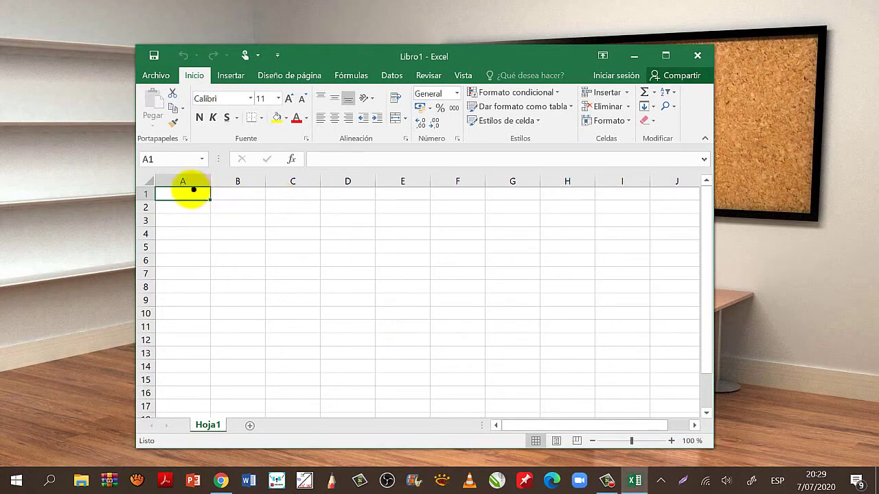
pyautogui.moveTo(184, 188)
pyautogui.mouseDown()
pyautogui.moveTo(186, 181)
pyautogui.moveTo(180, 187)
pyautogui.mouseUp()
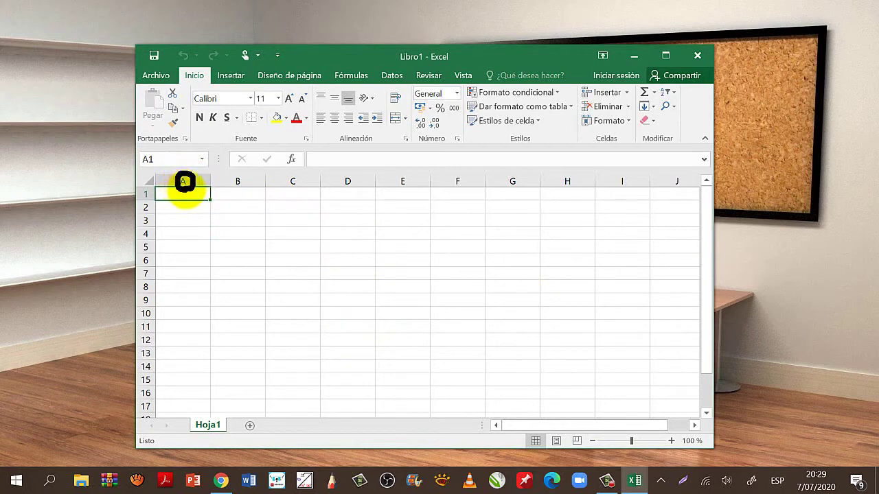
pyautogui.moveTo(236, 177); pyautogui.dragTo(291, 181)
pyautogui.moveTo(348, 176); pyautogui.dragTo(352, 173)
pyautogui.click(383, 180)
pyautogui.click(401, 180)
pyautogui.click(421, 179)
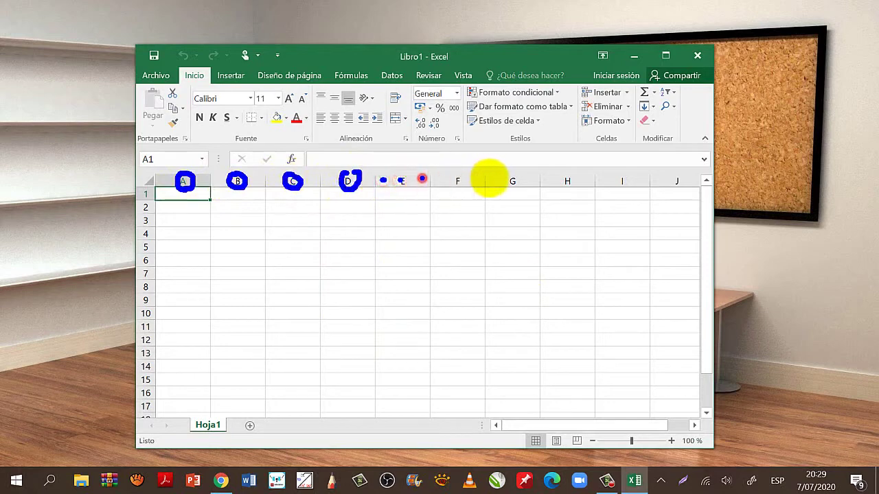
pyautogui.moveTo(284, 182); pyautogui.dragTo(291, 202)
pyautogui.moveTo(179, 176)
pyautogui.mouseDown()
pyautogui.moveTo(192, 342)
pyautogui.moveTo(209, 297)
pyautogui.mouseUp()
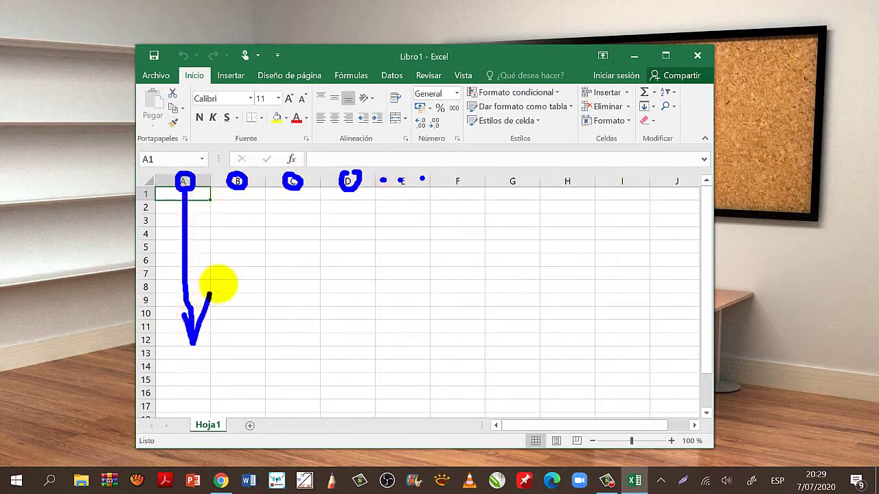
pyautogui.moveTo(248, 203)
pyautogui.mouseDown()
pyautogui.moveTo(248, 295)
pyautogui.moveTo(260, 278)
pyautogui.mouseUp()
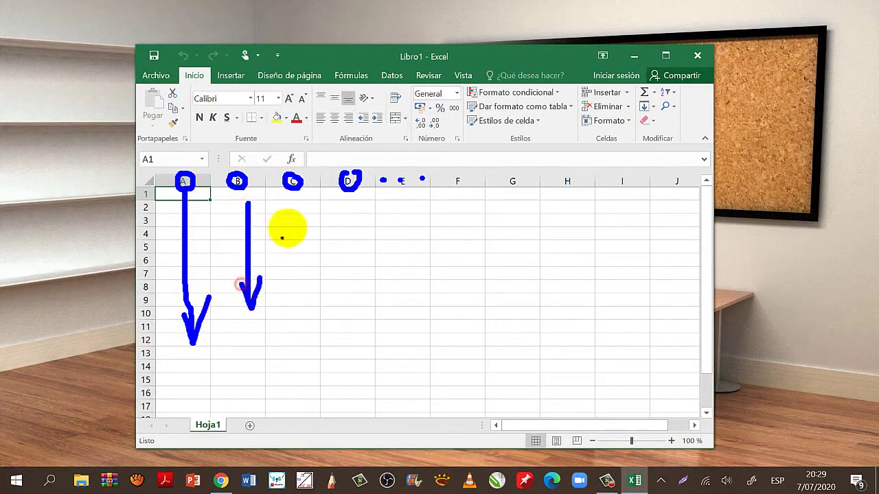
pyautogui.moveTo(295, 203)
pyautogui.mouseDown()
pyautogui.moveTo(295, 269)
pyautogui.moveTo(309, 253)
pyautogui.mouseUp()
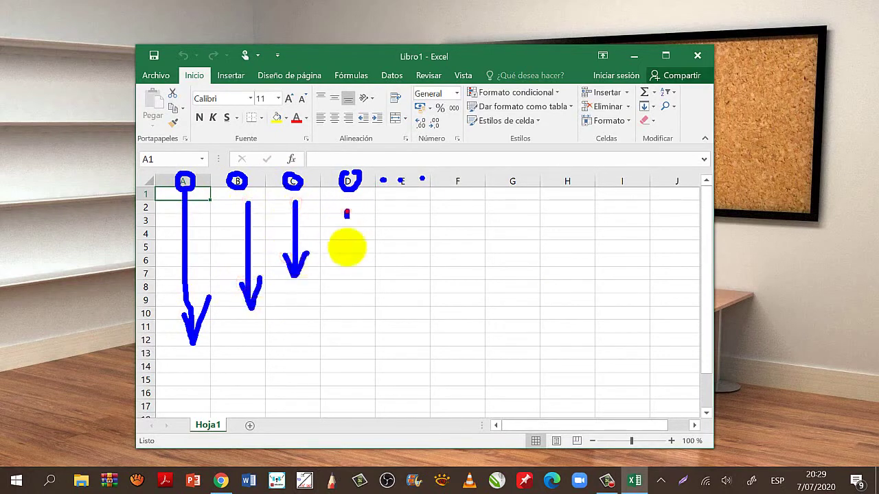
pyautogui.moveTo(346, 210); pyautogui.dragTo(348, 350)
pyautogui.moveTo(337, 320); pyautogui.dragTo(360, 310)
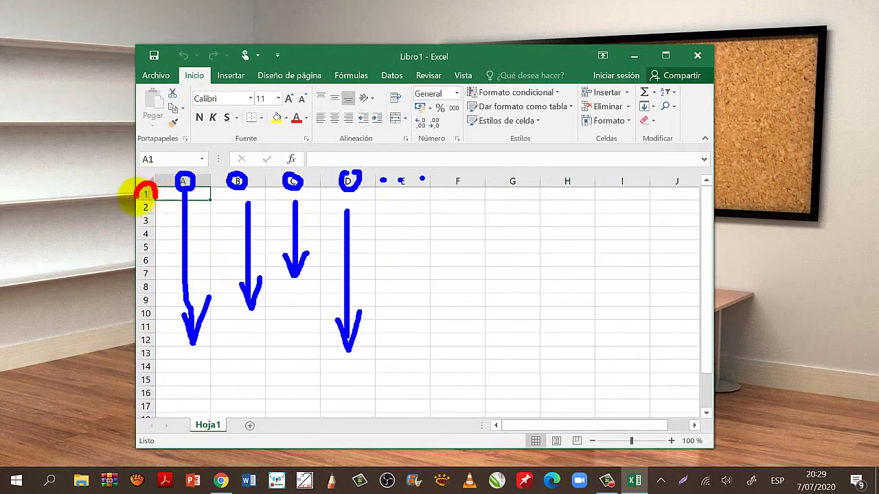
pyautogui.click(178, 196)
pyautogui.moveTo(165, 199)
pyautogui.mouseDown()
pyautogui.moveTo(406, 195)
pyautogui.moveTo(384, 203)
pyautogui.mouseUp()
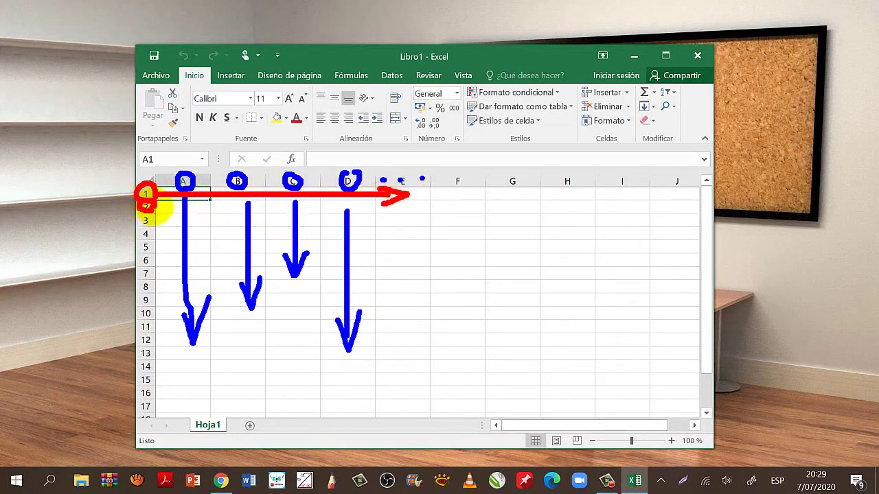
pyautogui.moveTo(175, 206); pyautogui.dragTo(320, 217)
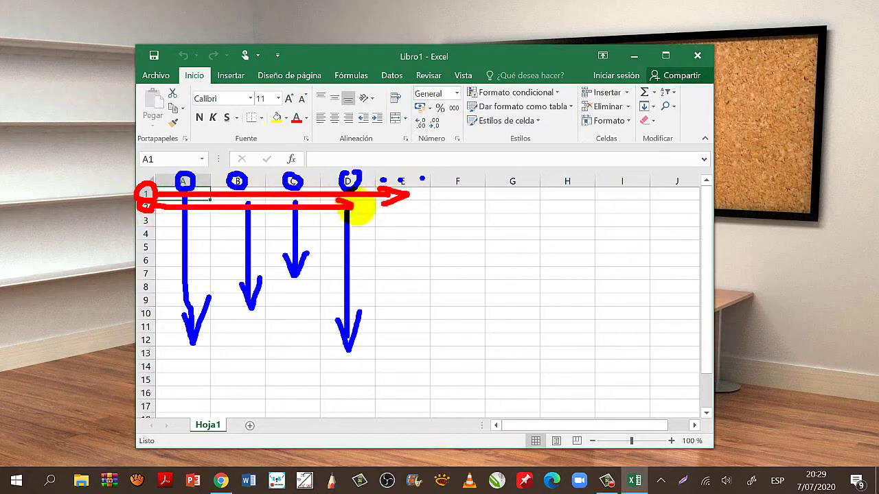
pyautogui.moveTo(162, 223); pyautogui.dragTo(210, 230)
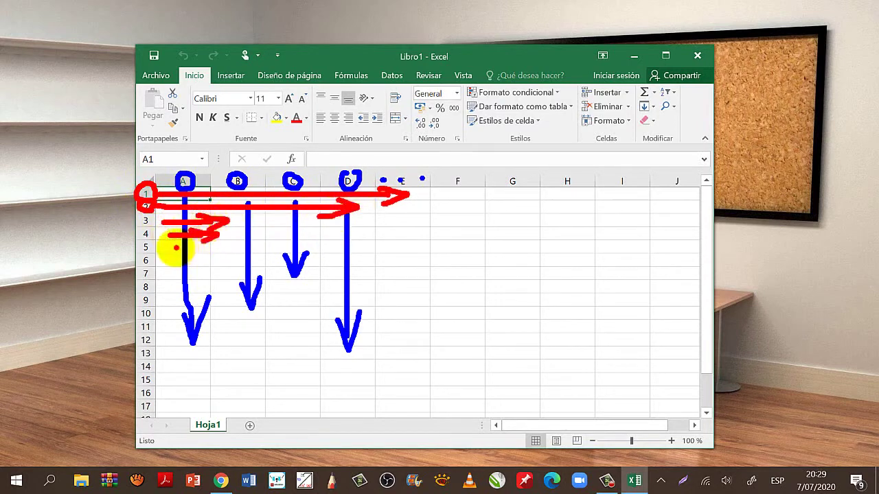
pyautogui.moveTo(176, 247)
pyautogui.mouseDown()
pyautogui.moveTo(245, 246)
pyautogui.moveTo(189, 269)
pyautogui.mouseUp()
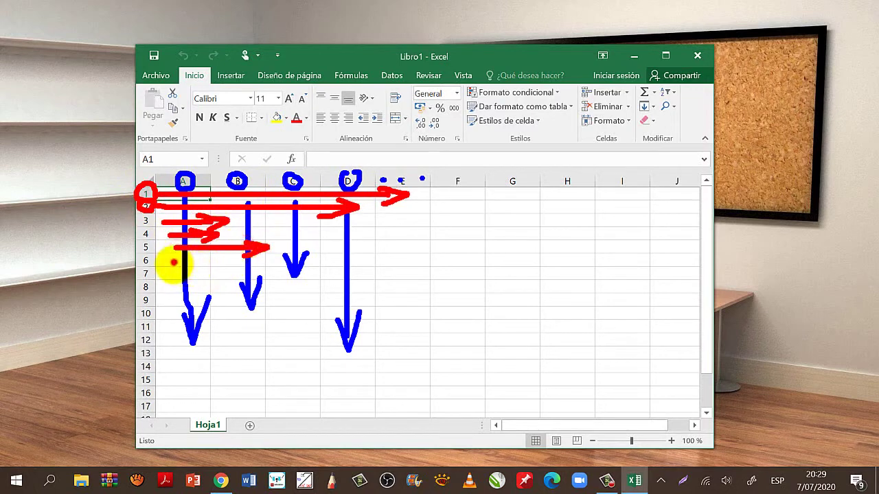
pyautogui.click(174, 279)
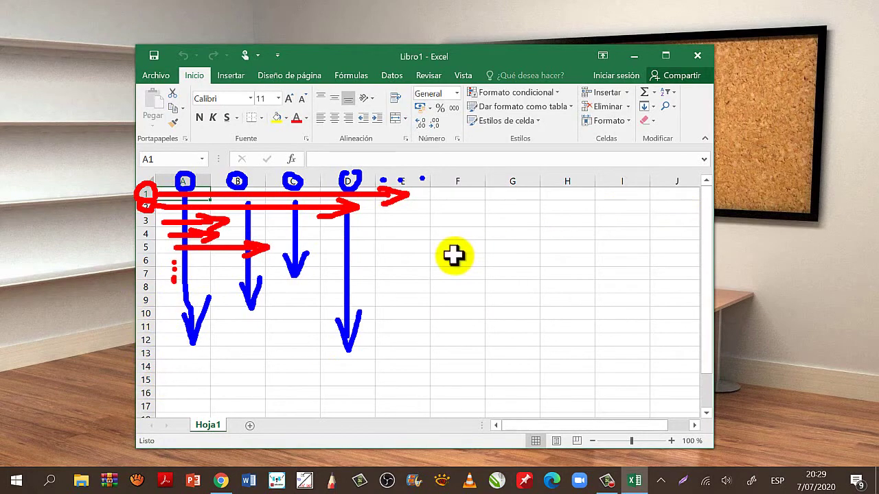
pyautogui.press('Escape')
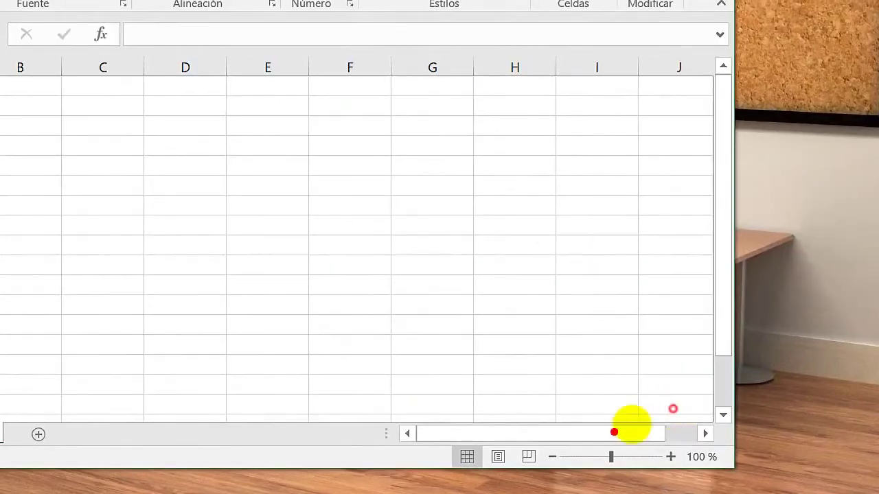
pyautogui.moveTo(601, 406); pyautogui.dragTo(355, 438)
pyautogui.moveTo(496, 433); pyautogui.dragTo(564, 393)
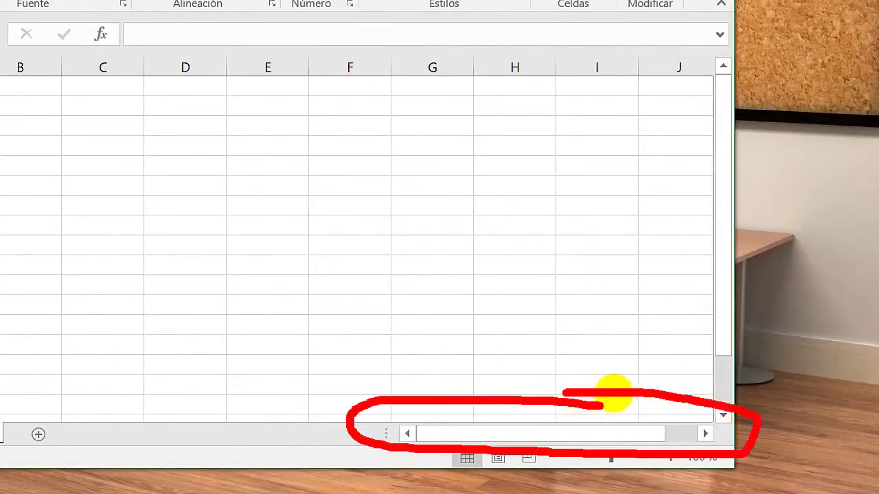
pyautogui.moveTo(713, 379); pyautogui.dragTo(693, 388)
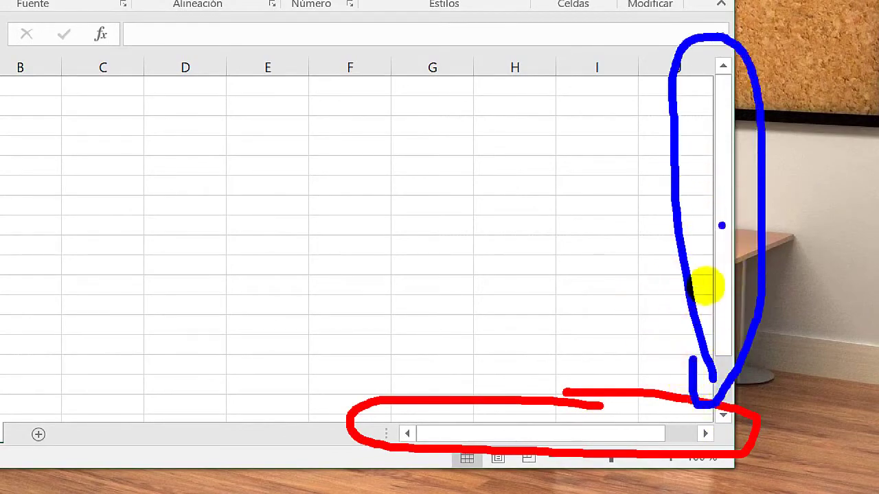
pyautogui.press('Escape')
pyautogui.moveTo(706, 353); pyautogui.dragTo(707, 327)
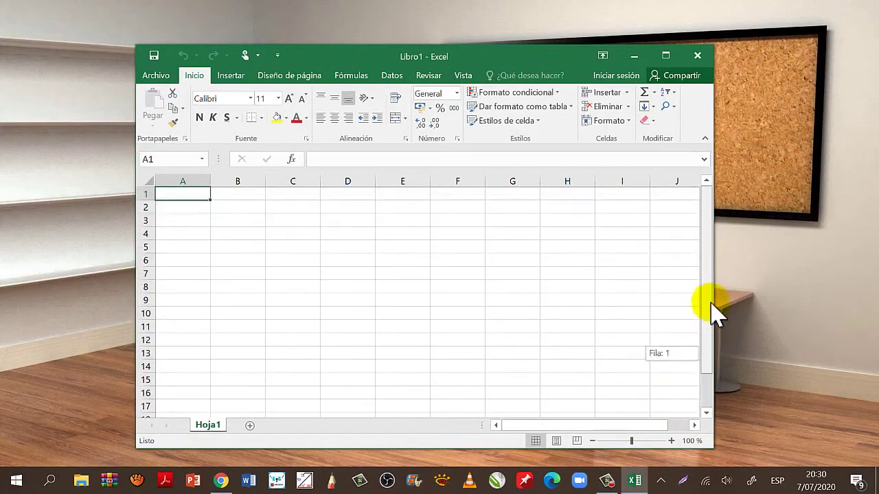
# - Scroll back to row 1 and column A, then begin editing cell A1 in the formula bar
pyautogui.moveTo(708, 327); pyautogui.dragTo(715, 360)
pyautogui.moveTo(643, 431); pyautogui.dragTo(622, 424)
pyautogui.moveTo(706, 377); pyautogui.dragTo(711, 349)
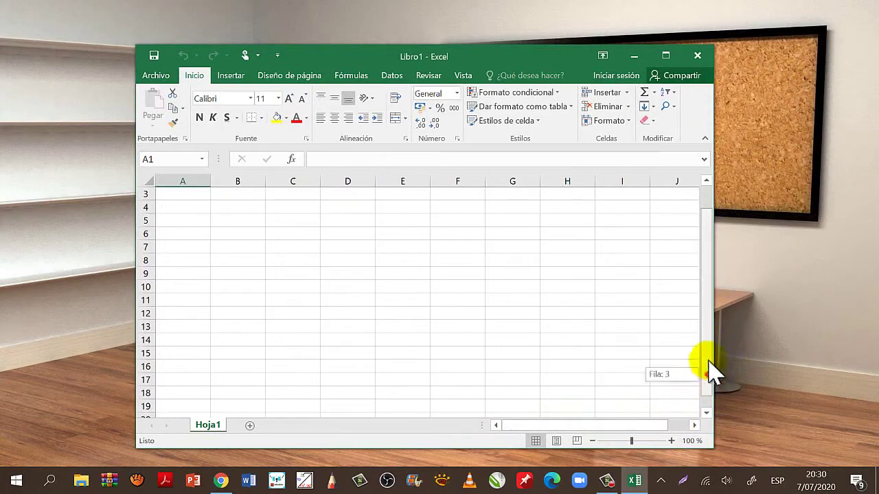
pyautogui.click(320, 158)
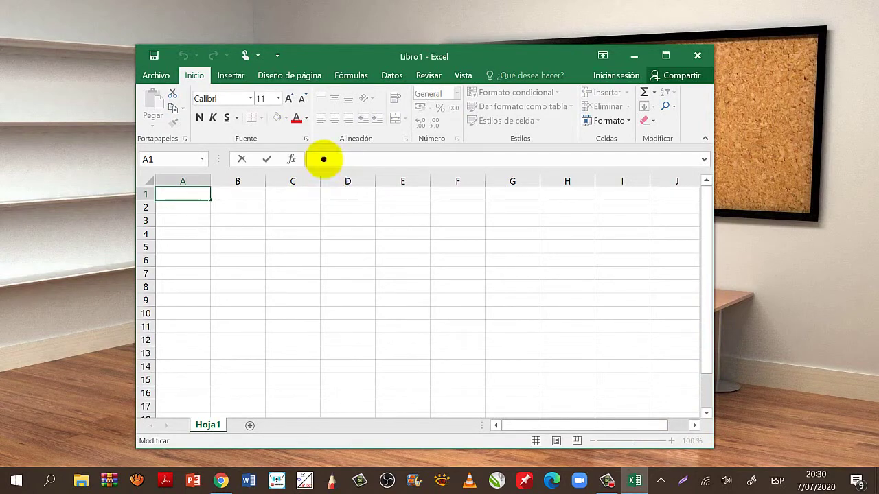
pyautogui.moveTo(333, 147)
pyautogui.mouseDown()
pyautogui.moveTo(445, 161)
pyautogui.moveTo(329, 146)
pyautogui.mouseUp()
pyautogui.press('Escape')
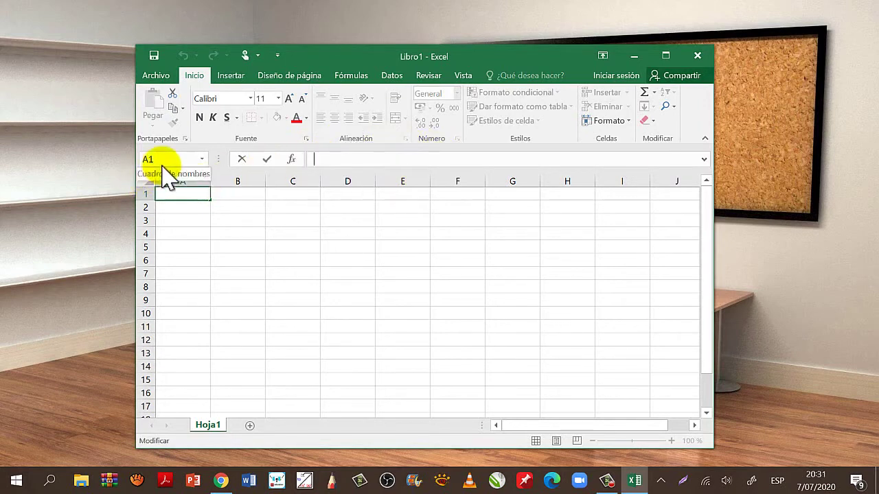
pyautogui.moveTo(162, 145)
pyautogui.mouseDown()
pyautogui.moveTo(203, 162)
pyautogui.moveTo(159, 147)
pyautogui.moveTo(148, 202)
pyautogui.moveTo(159, 196)
pyautogui.mouseUp()
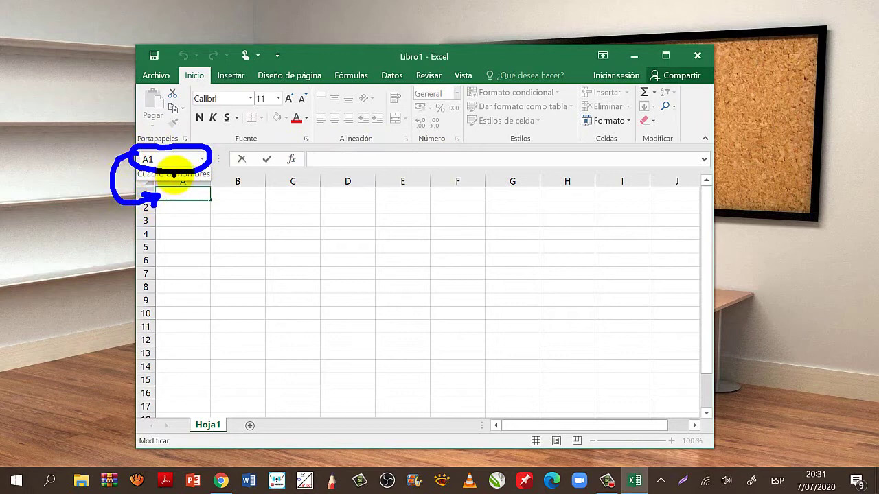
pyautogui.press('Escape')
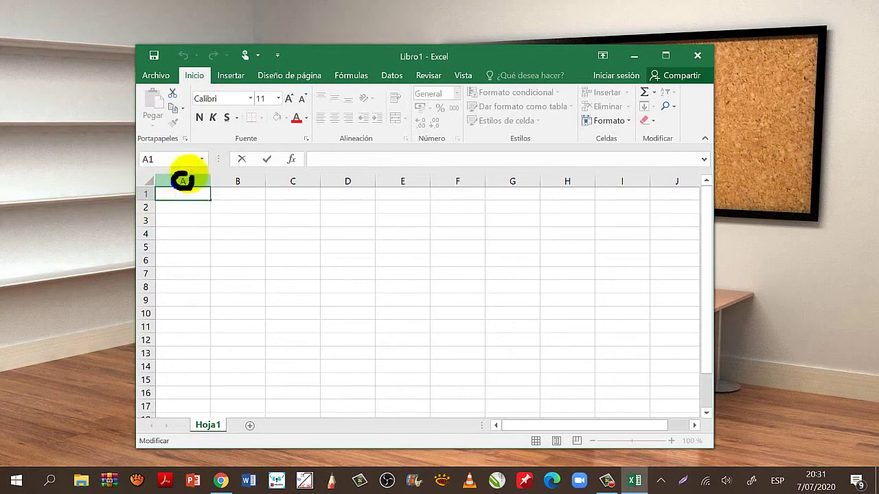
pyautogui.moveTo(183, 174); pyautogui.dragTo(153, 189)
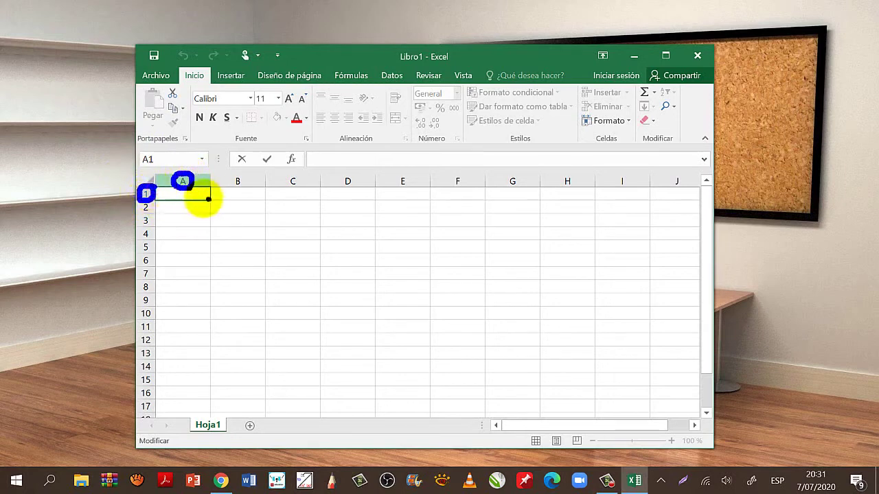
pyautogui.press('Escape')
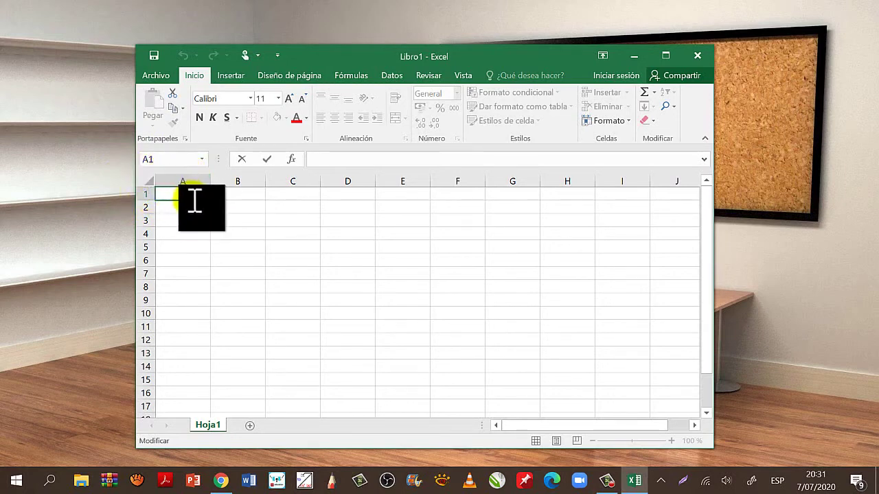
# - Select cell E8 and mark it with an ink circle, link line and dots
pyautogui.click(405, 285)
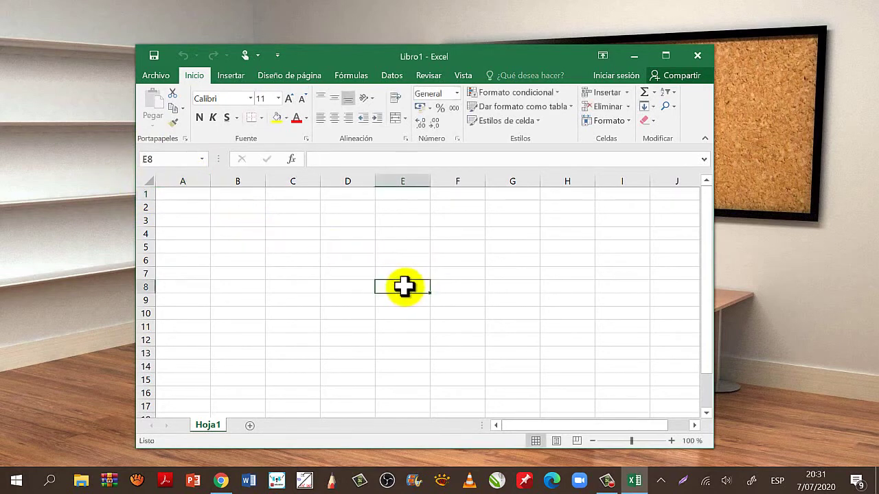
pyautogui.moveTo(350, 298); pyautogui.dragTo(343, 255)
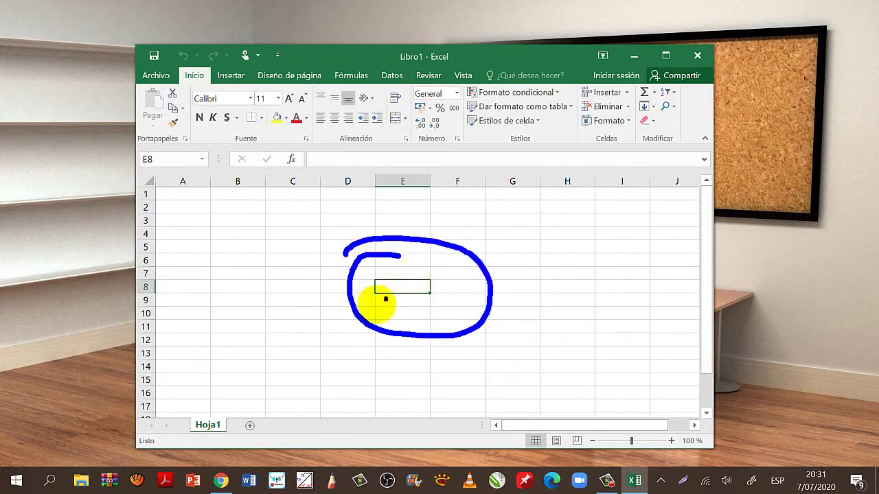
pyautogui.moveTo(388, 295)
pyautogui.mouseDown()
pyautogui.moveTo(130, 169)
pyautogui.moveTo(137, 176)
pyautogui.mouseUp()
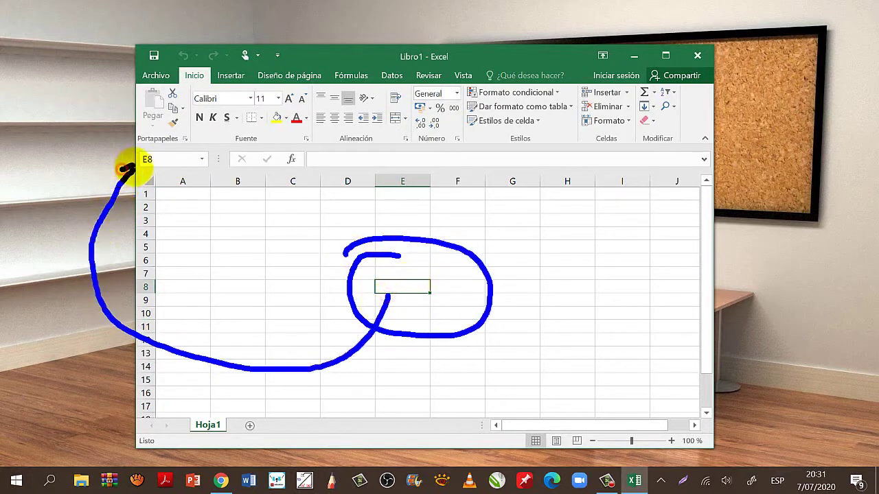
pyautogui.click(388, 285)
pyautogui.click(409, 284)
pyautogui.click(399, 285)
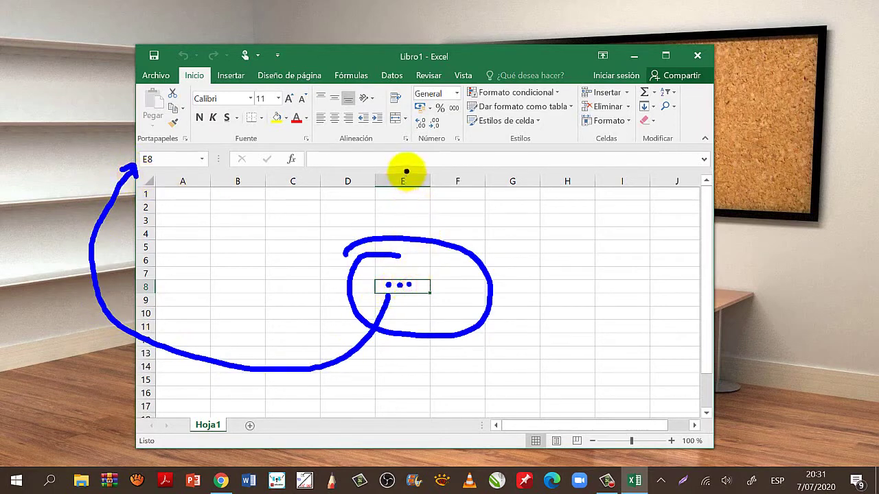
# - Circle the column E and row 8 headings and the E8 reference, then clear the ink
pyautogui.moveTo(404, 169)
pyautogui.mouseDown()
pyautogui.moveTo(404, 199)
pyautogui.moveTo(392, 173)
pyautogui.mouseUp()
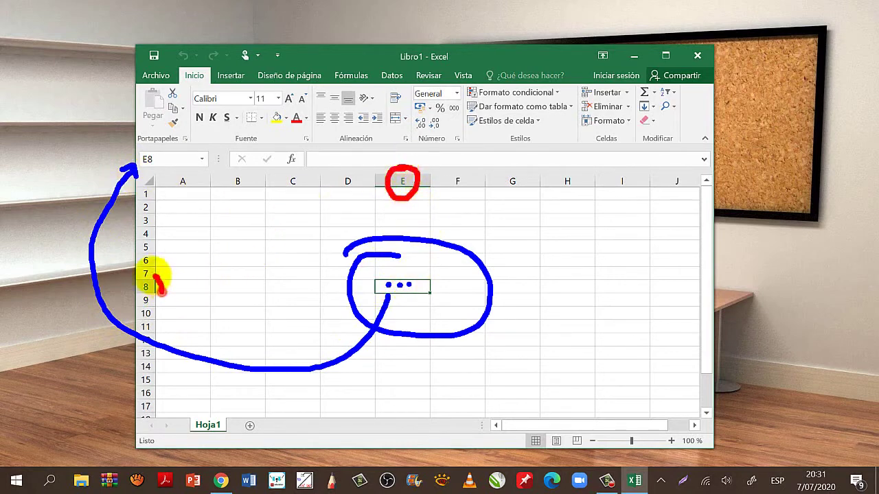
pyautogui.moveTo(164, 290); pyautogui.dragTo(371, 278)
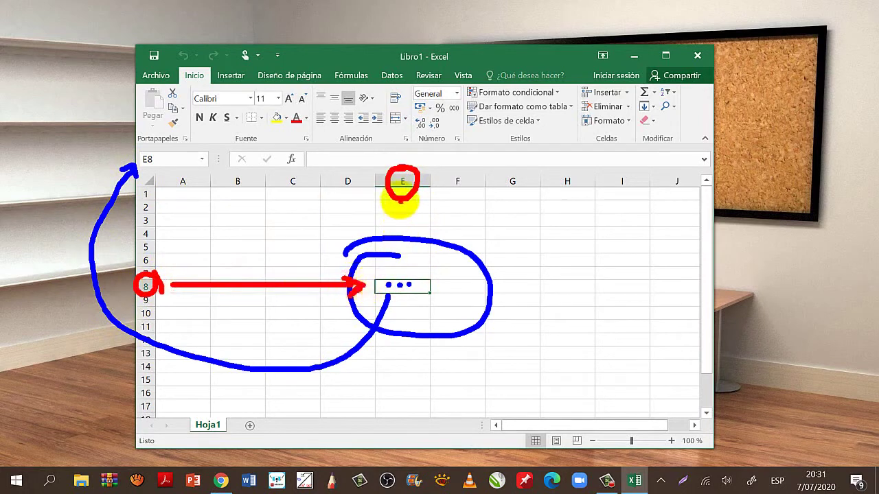
pyautogui.moveTo(402, 199)
pyautogui.mouseDown()
pyautogui.moveTo(401, 275)
pyautogui.moveTo(412, 251)
pyautogui.mouseUp()
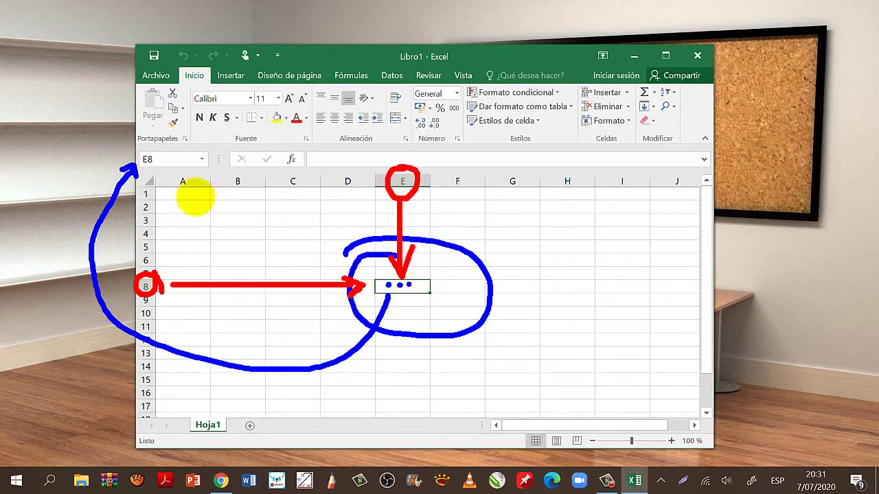
pyautogui.moveTo(165, 167)
pyautogui.mouseDown()
pyautogui.moveTo(138, 163)
pyautogui.moveTo(168, 165)
pyautogui.mouseUp()
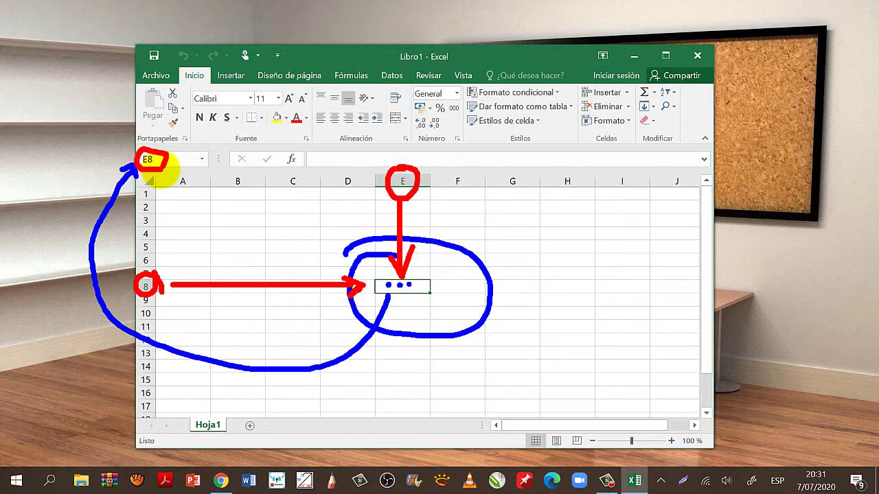
pyautogui.press('Escape')
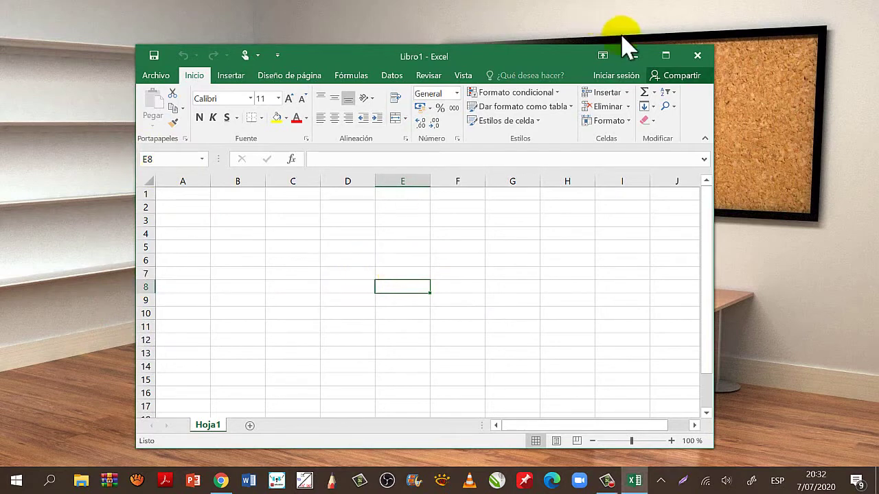
# - Maximize the Libro1 window and select cell A1
pyautogui.click(665, 56)
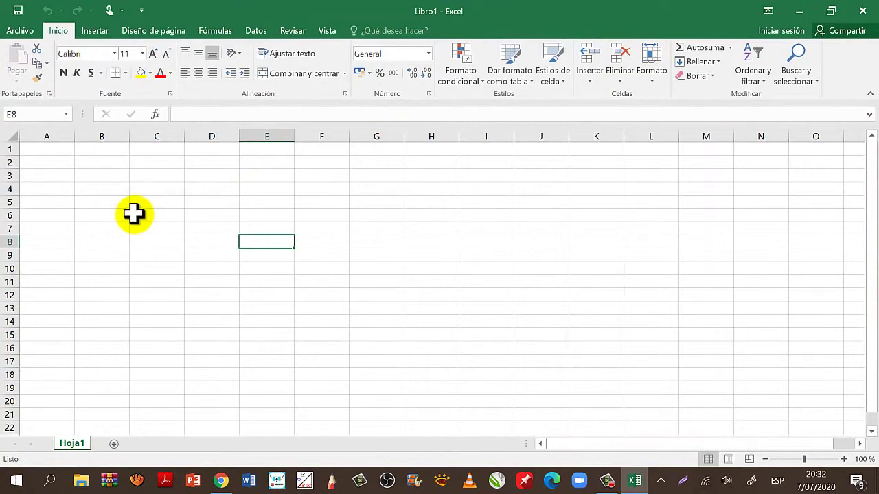
pyautogui.click(63, 151)
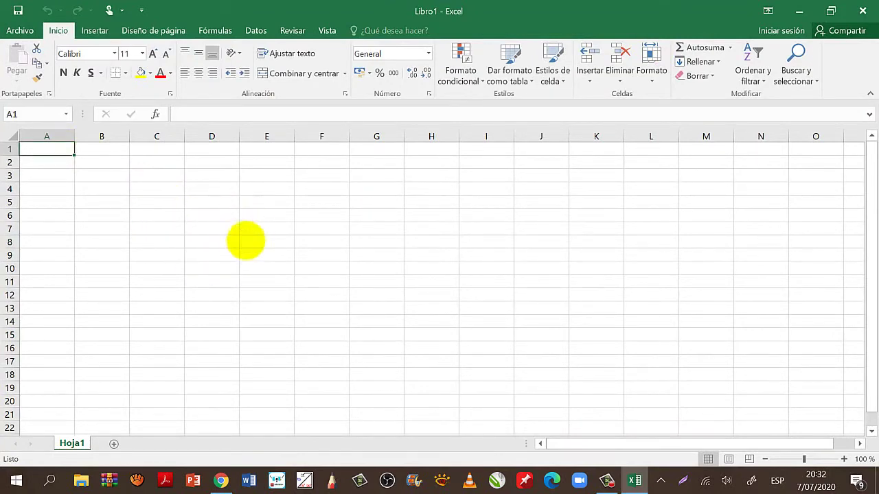
pyautogui.hotkey('ctrl', '1')
pyautogui.moveTo(294, 185)
pyautogui.mouseDown()
pyautogui.moveTo(279, 218)
pyautogui.moveTo(363, 260)
pyautogui.moveTo(263, 210)
pyautogui.mouseUp()
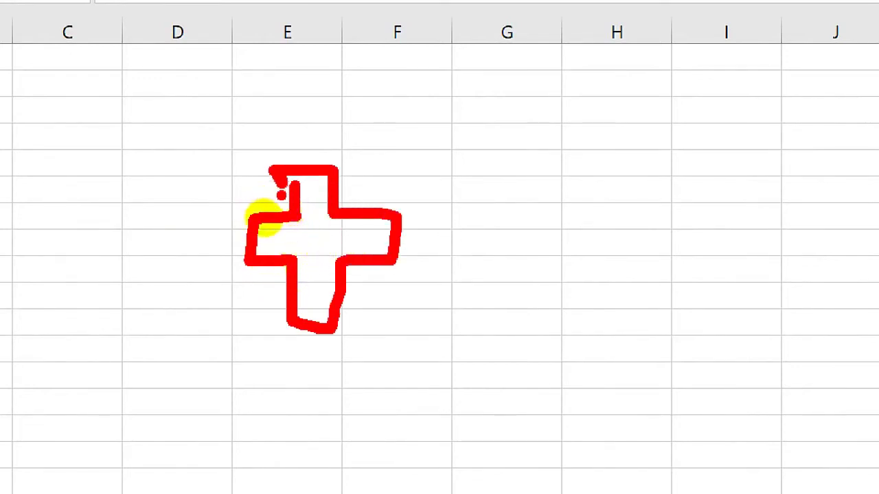
pyautogui.press('Escape')
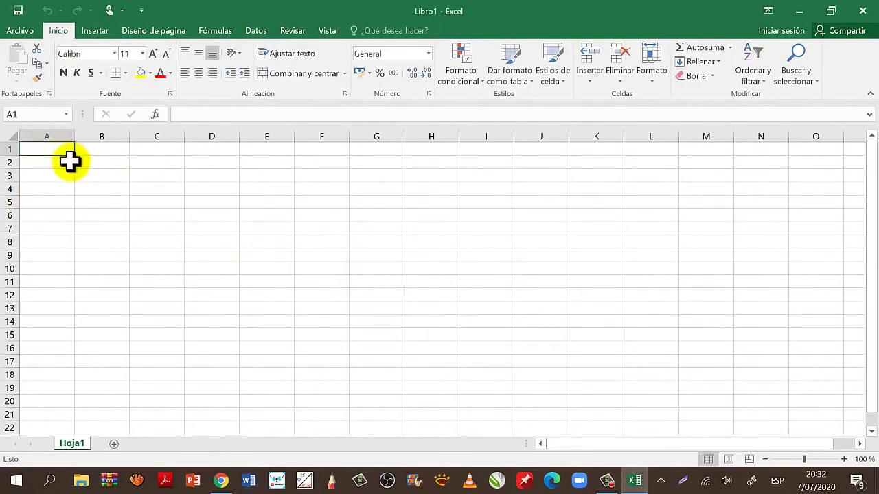
pyautogui.hotkey('ctrl', '1')
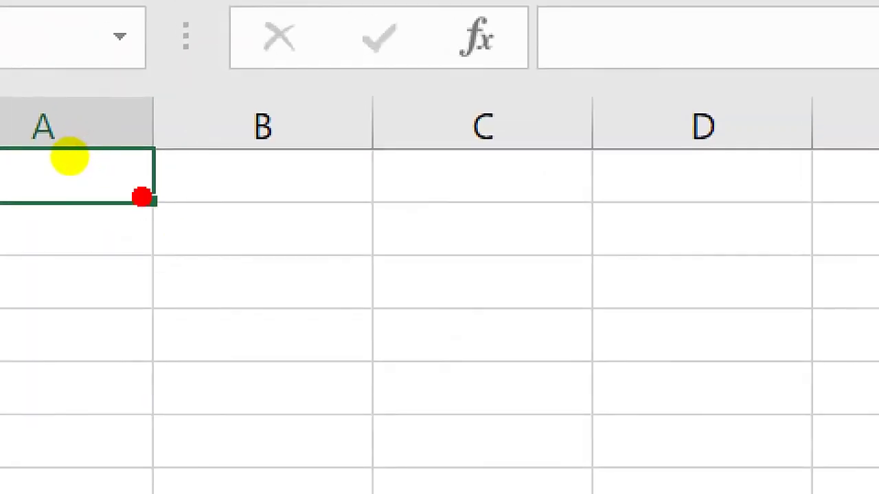
pyautogui.moveTo(140, 319); pyautogui.dragTo(111, 452)
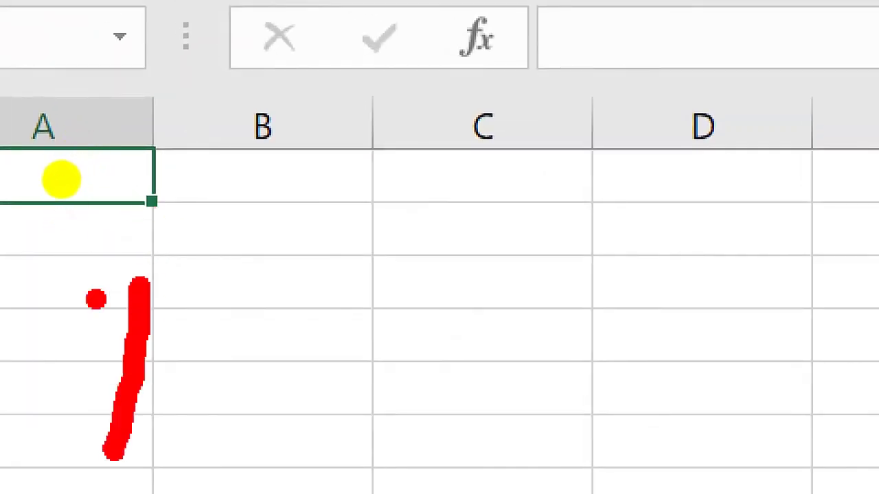
pyautogui.moveTo(94, 298)
pyautogui.mouseDown()
pyautogui.moveTo(158, 230)
pyautogui.moveTo(196, 291)
pyautogui.mouseUp()
pyautogui.moveTo(148, 241); pyautogui.dragTo(160, 204)
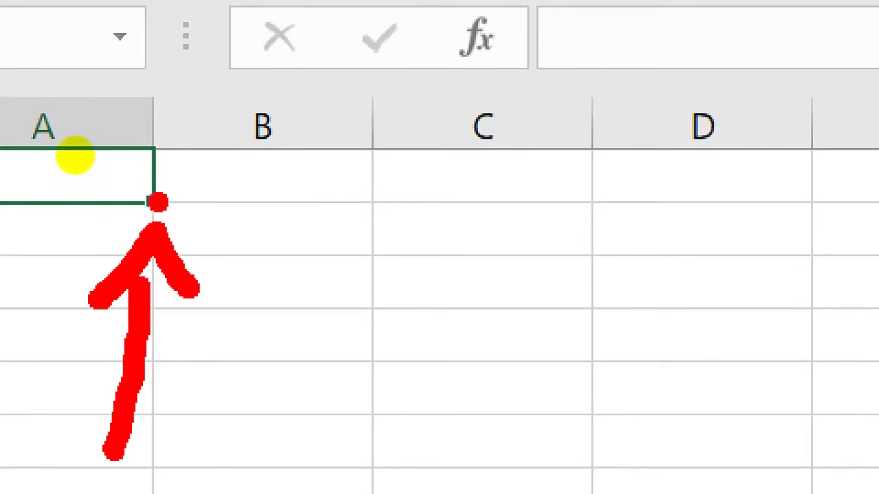
pyautogui.moveTo(151, 163); pyautogui.dragTo(150, 237)
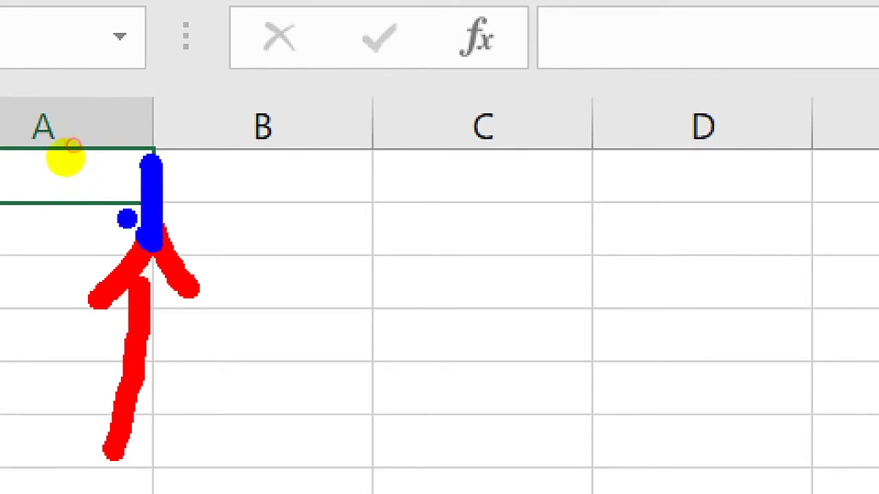
pyautogui.moveTo(110, 200); pyautogui.dragTo(206, 199)
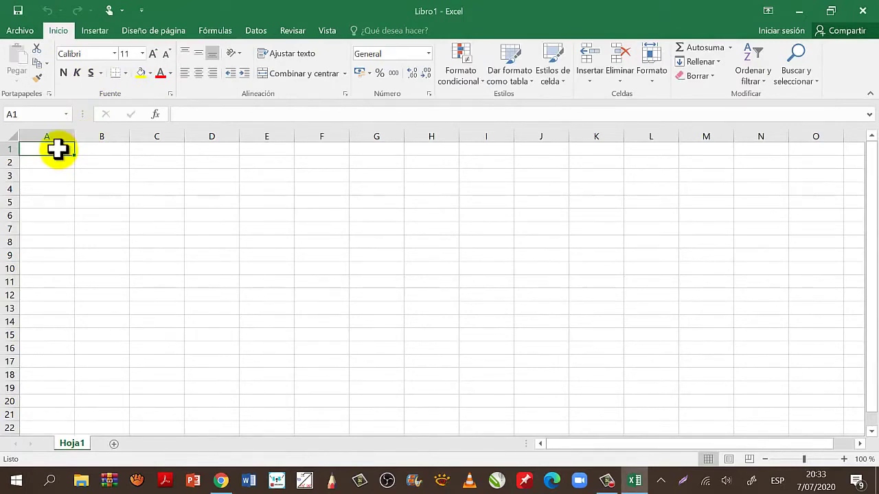
# - Enter DESCRIPCION DE LAS MASCOTAS in A1 and ANIMAL in A2
pyautogui.write('DE')
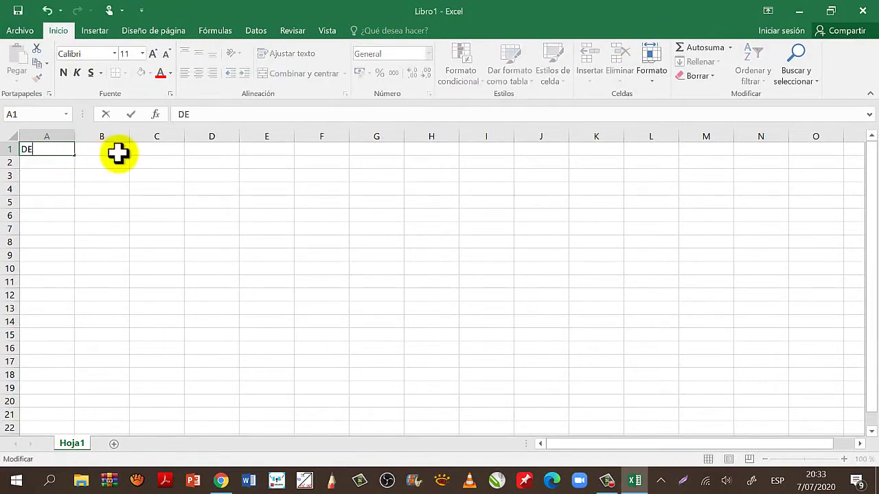
pyautogui.write('SCR')
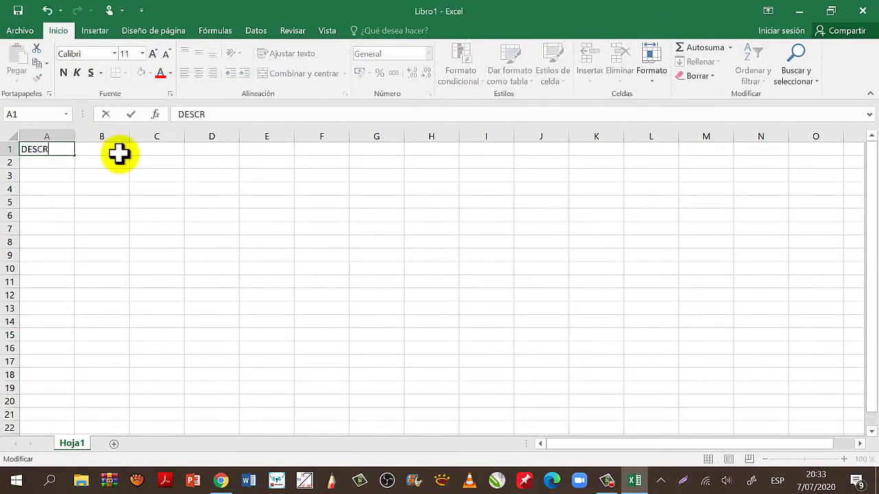
pyautogui.write('IPCION DE')
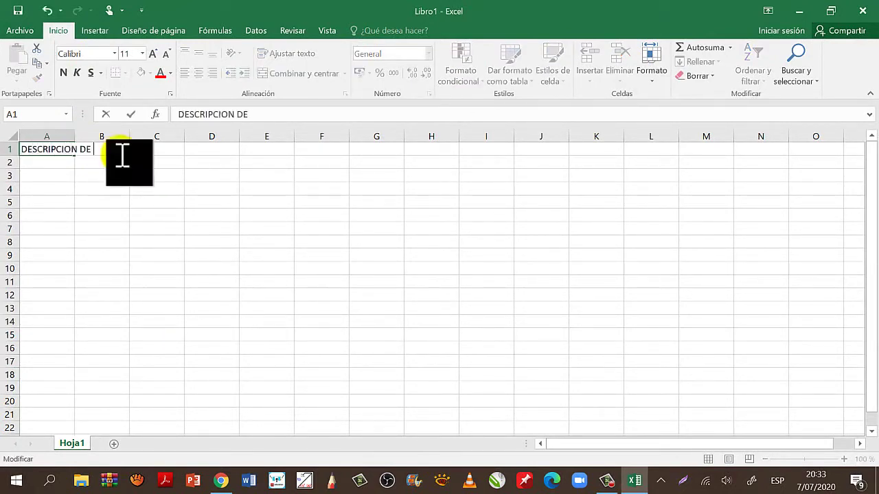
pyautogui.write(' LAS MASCOTAS')
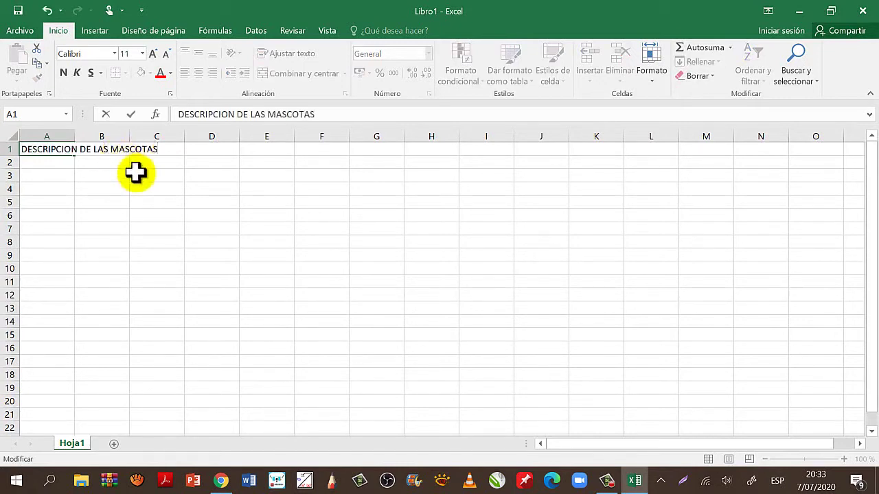
pyautogui.press('Return')
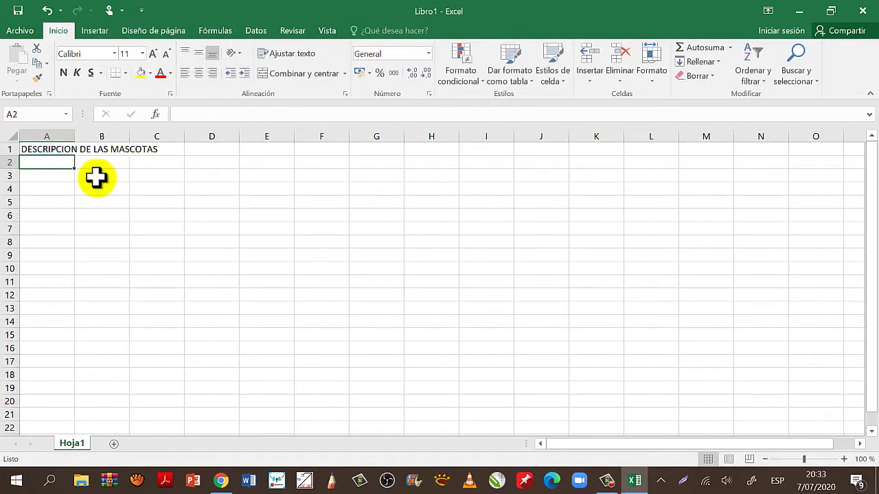
pyautogui.write('ANI')
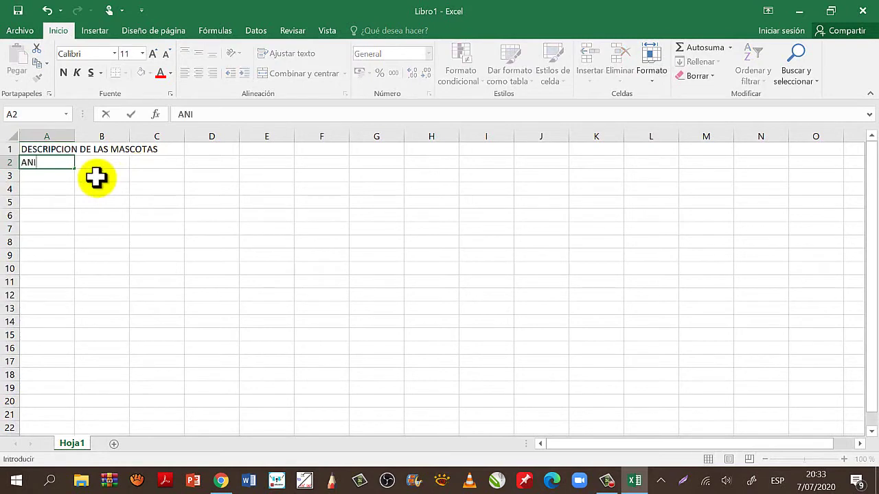
pyautogui.write('MAL')
pyautogui.press('Return')
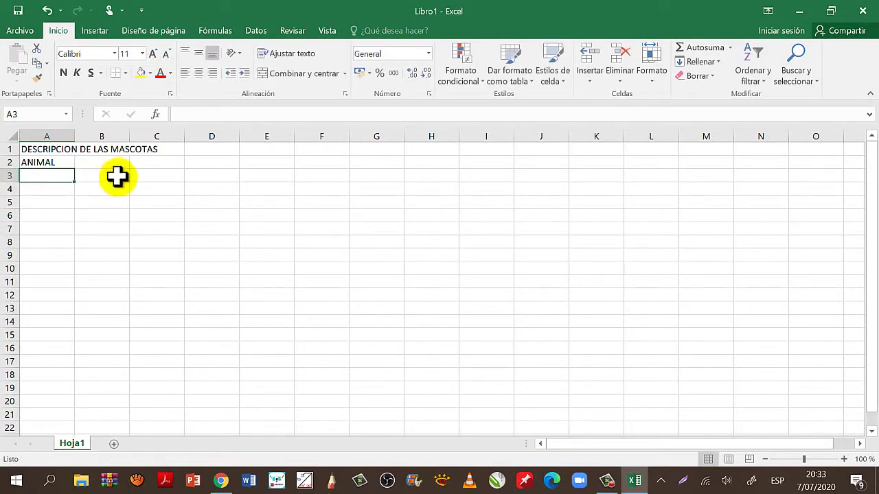
pyautogui.click(113, 173)
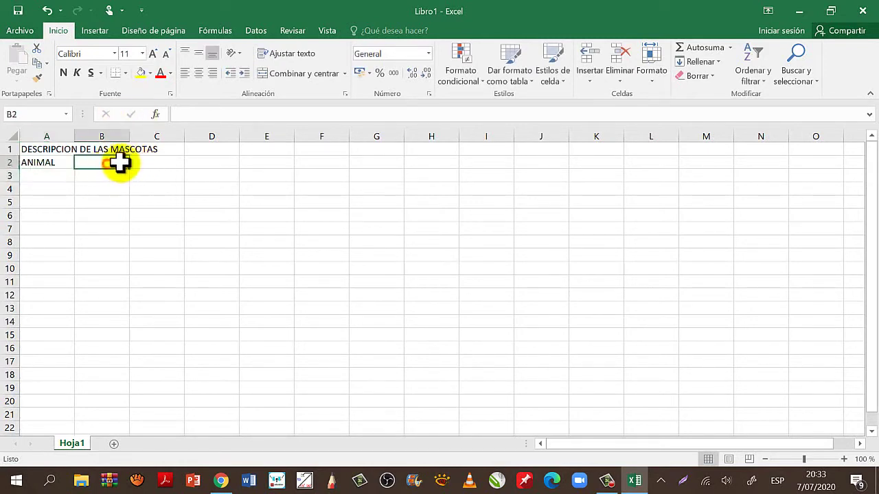
pyautogui.click(154, 176)
pyautogui.click(117, 175)
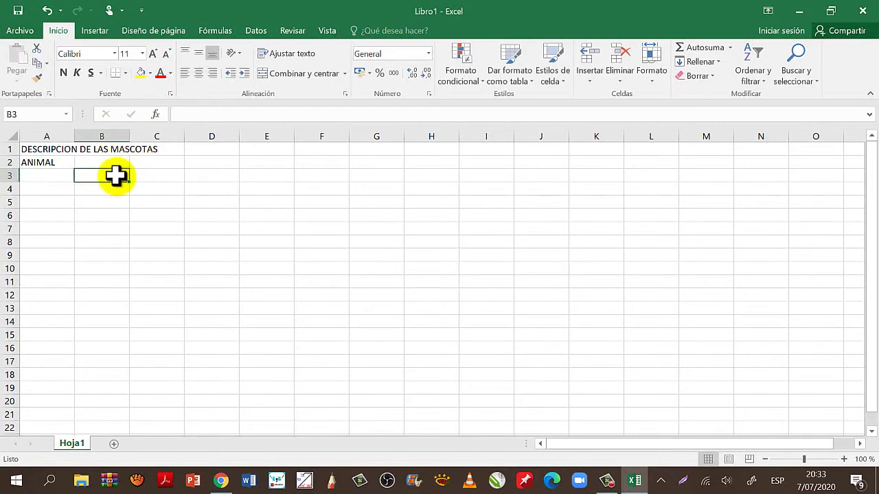
pyautogui.click(119, 164)
pyautogui.click(153, 175)
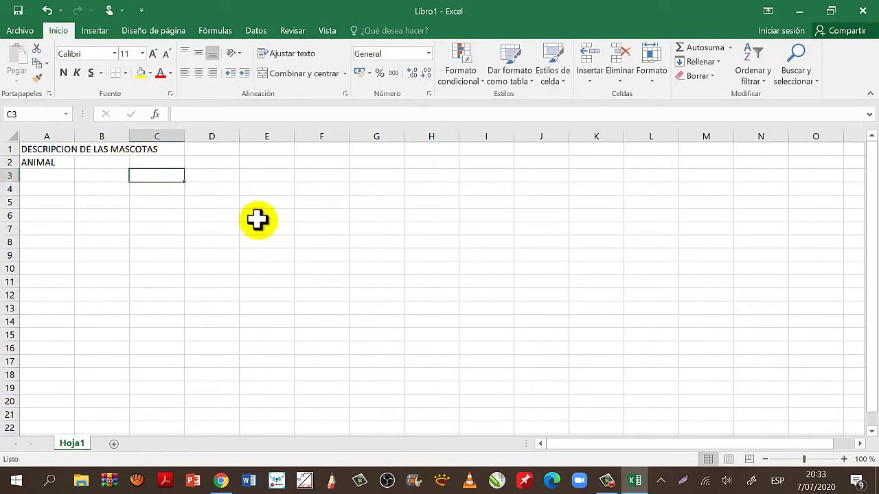
pyautogui.press('Right')
pyautogui.press('Right')
pyautogui.press('Right')
pyautogui.press('Right')
pyautogui.press('Right')
pyautogui.press('Right')
pyautogui.press('Right')
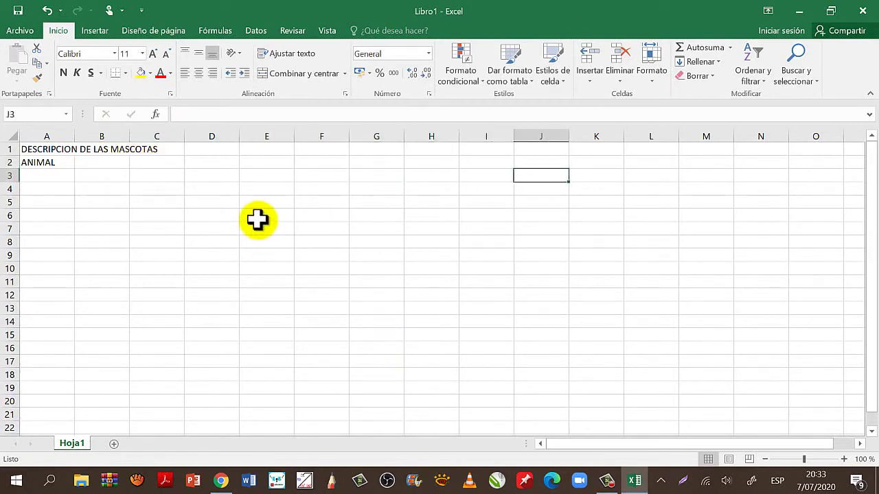
pyautogui.press('Left')
pyautogui.press('Left')
pyautogui.press('Left')
pyautogui.press('Left')
pyautogui.press('Left')
pyautogui.press('Down')
pyautogui.press('Down')
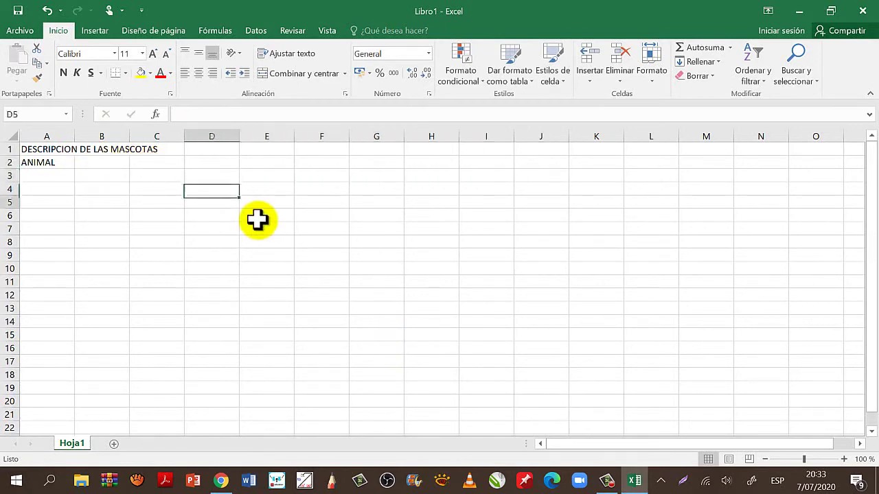
pyautogui.press('Down')
pyautogui.press('Down')
pyautogui.press('Down')
pyautogui.press('Up')
pyautogui.press('Up')
pyautogui.press('Up')
pyautogui.press('Up')
pyautogui.press('Up')
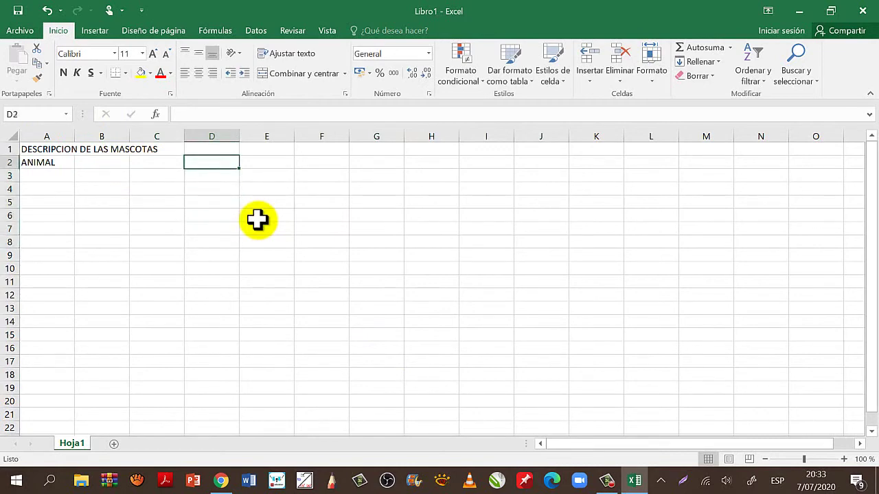
pyautogui.press('Left')
pyautogui.press('Left')
pyautogui.press('Left')
pyautogui.press('Right')
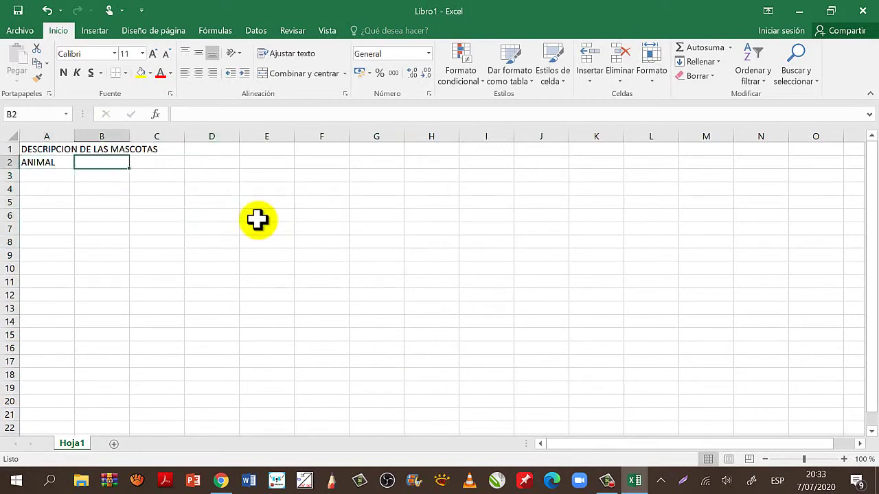
pyautogui.press('Up')
pyautogui.press('Down')
# - Enter the PESO heading in B2 and the first row: PERRO, 12 KG
pyautogui.write('PESO')
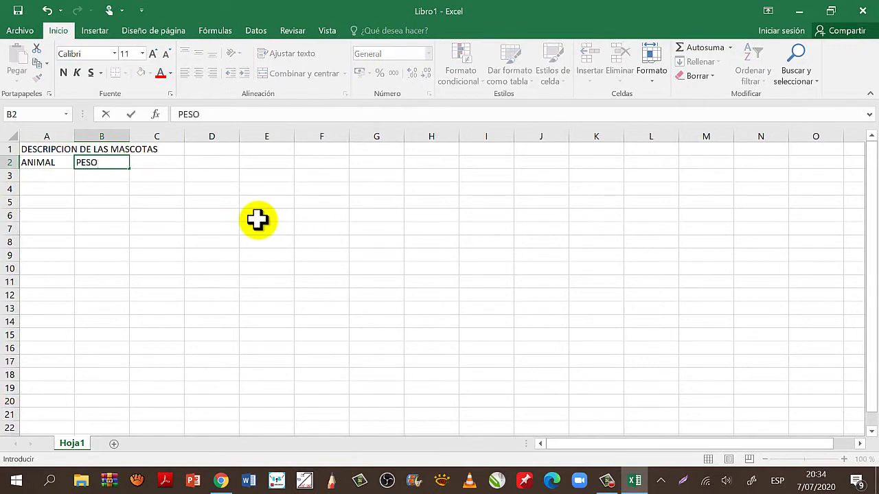
pyautogui.press('Return')
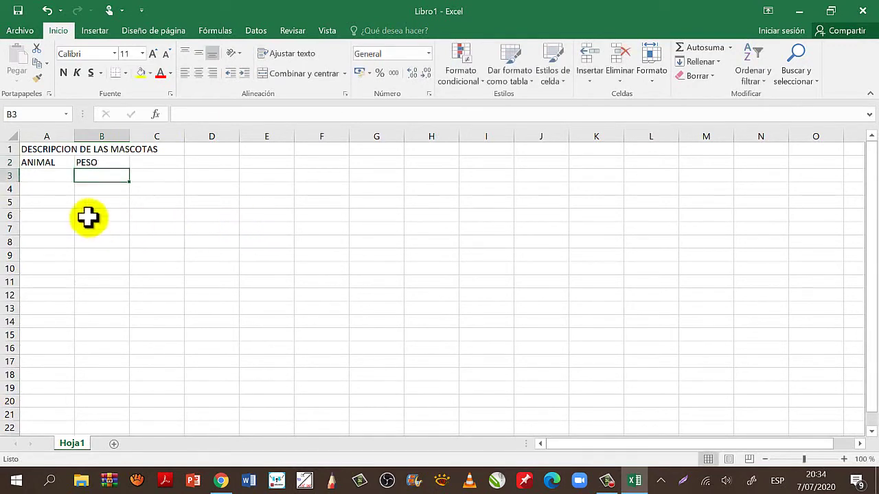
pyautogui.click(45, 179)
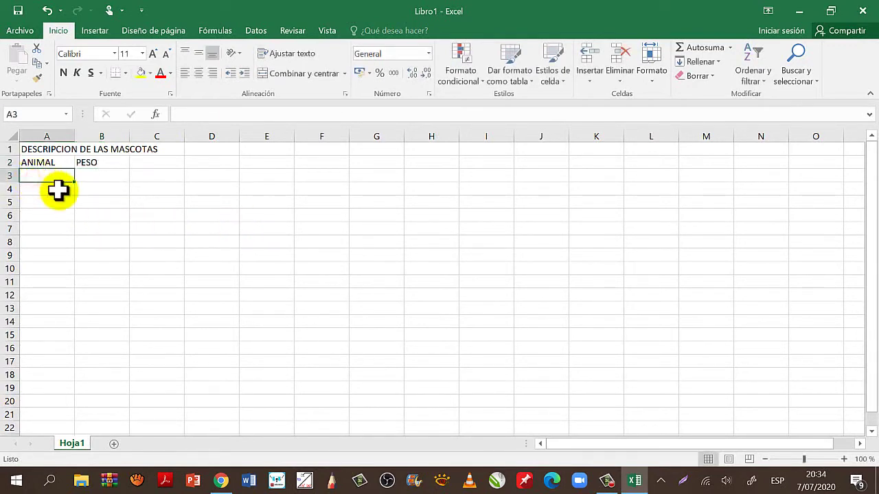
pyautogui.write('PERRO')
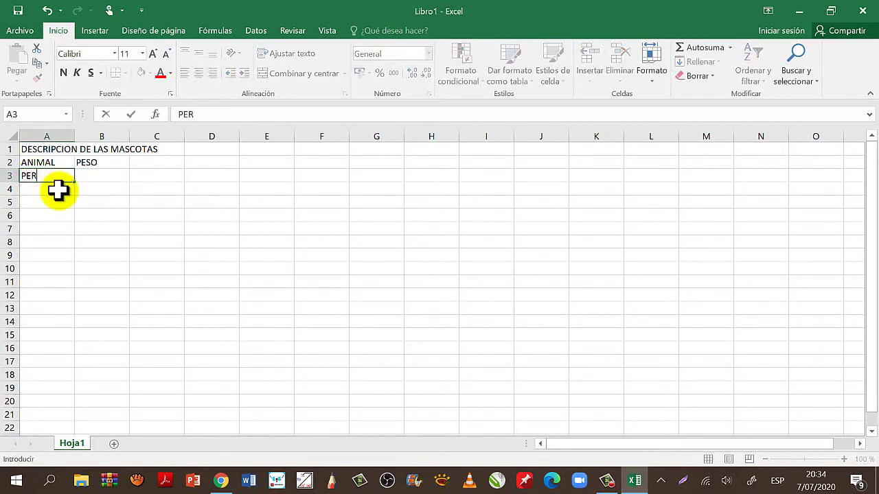
pyautogui.press('Tab')
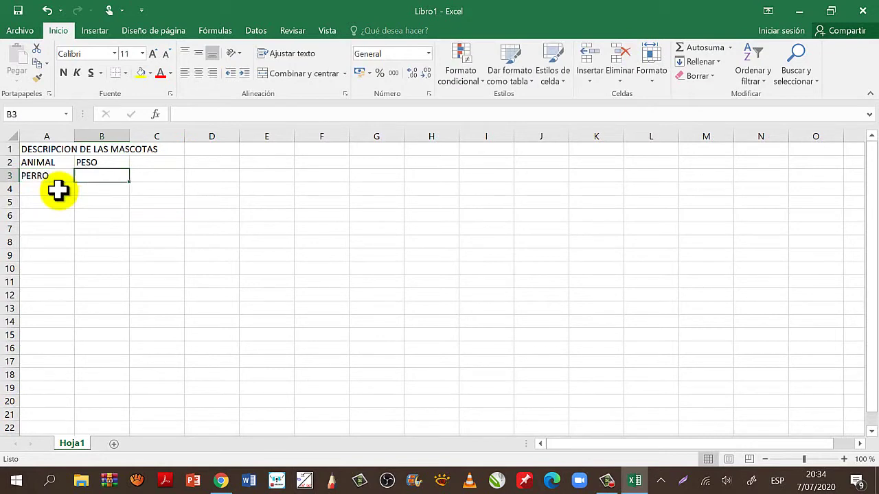
pyautogui.write('1')
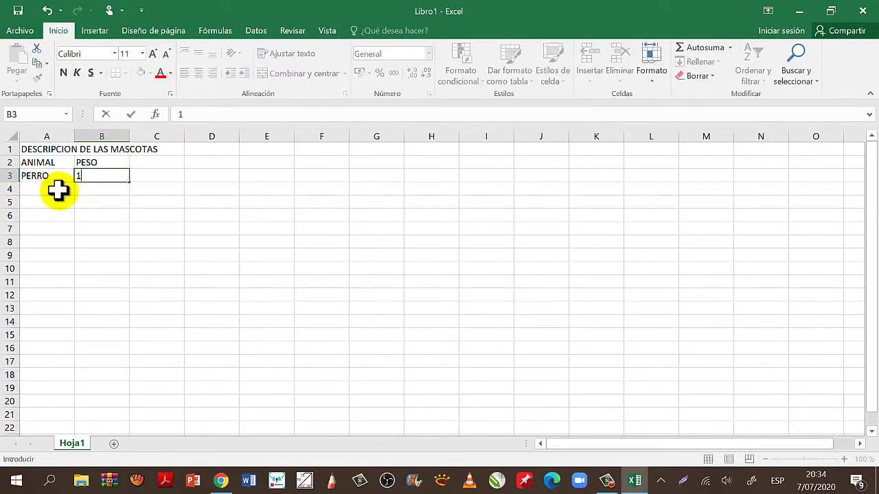
pyautogui.write('2')
pyautogui.write(' KG')
pyautogui.press('Return')
# - Add GATO with 2KG in row 4 and LORO with 0,400 KG in row 5
pyautogui.click(58, 191)
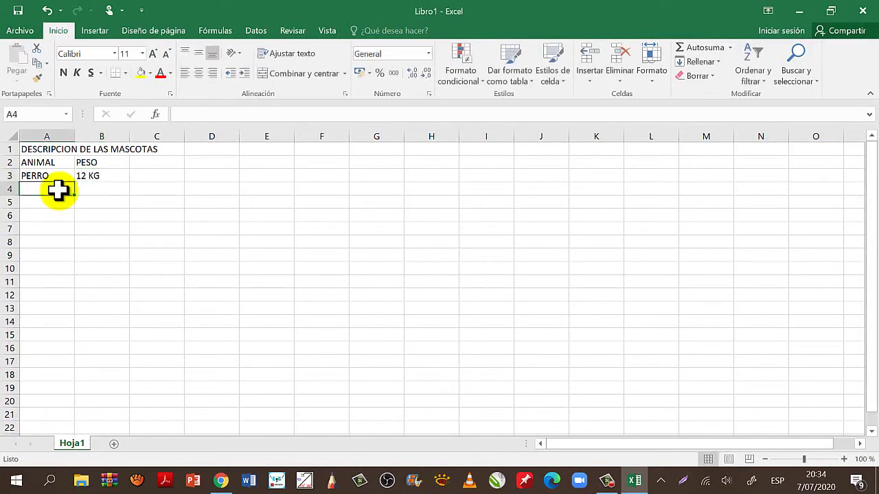
pyautogui.write('GATO')
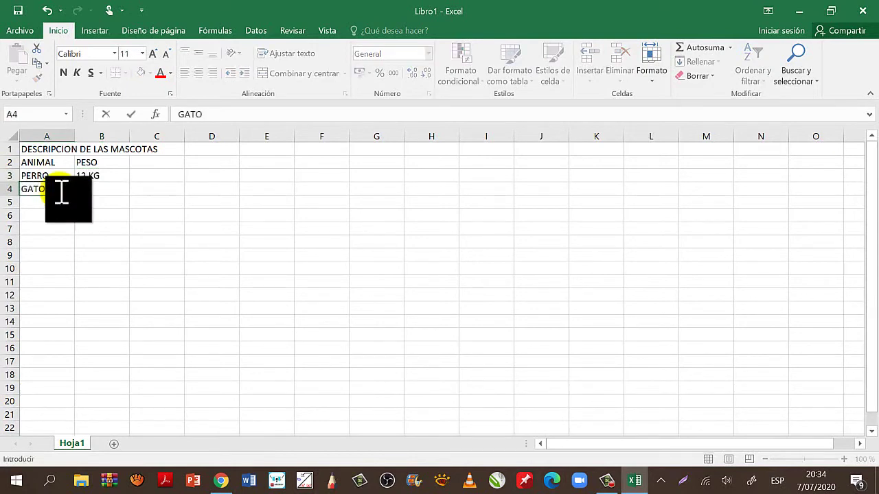
pyautogui.press('Tab')
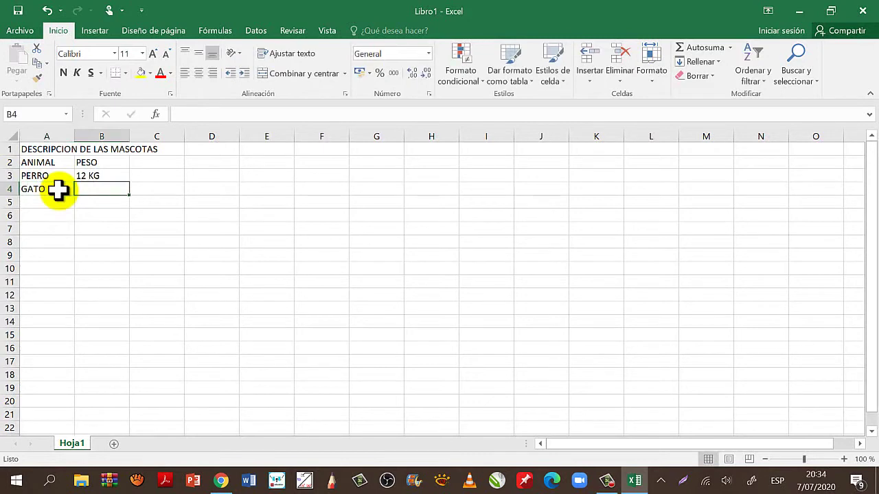
pyautogui.write('2KG')
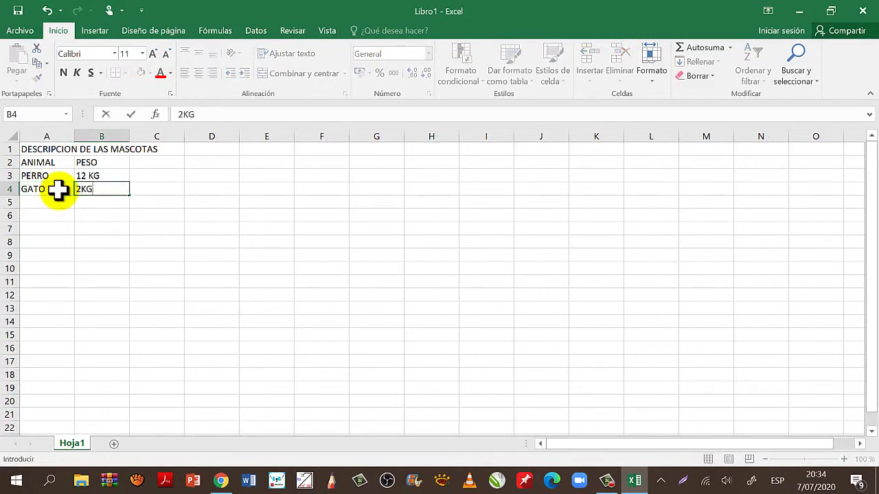
pyautogui.press('Return')
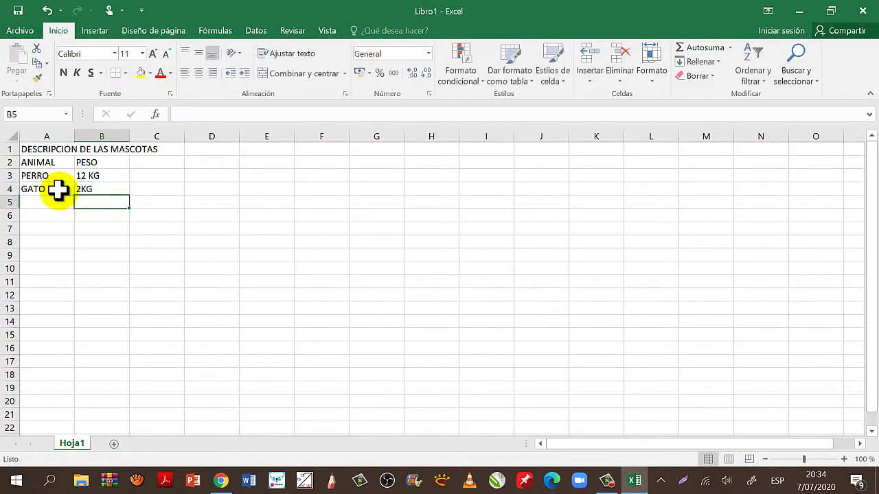
pyautogui.press('Left')
pyautogui.write('LO')
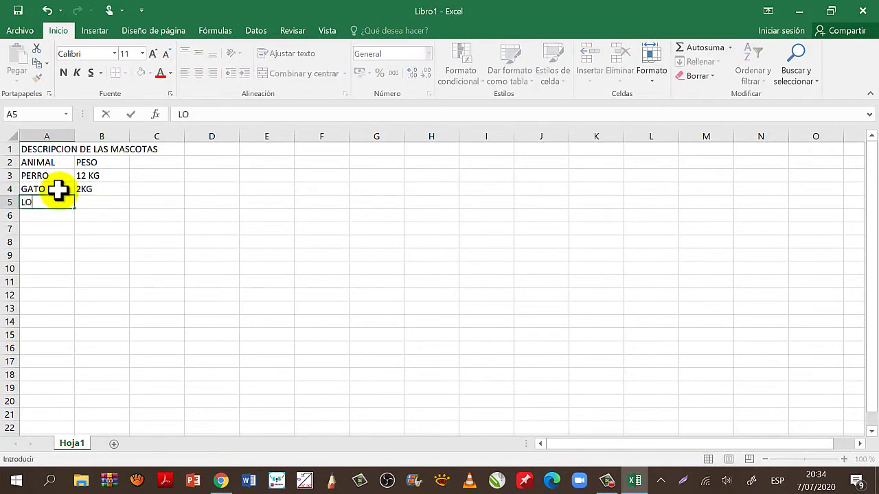
pyautogui.write('RO')
pyautogui.press('Tab')
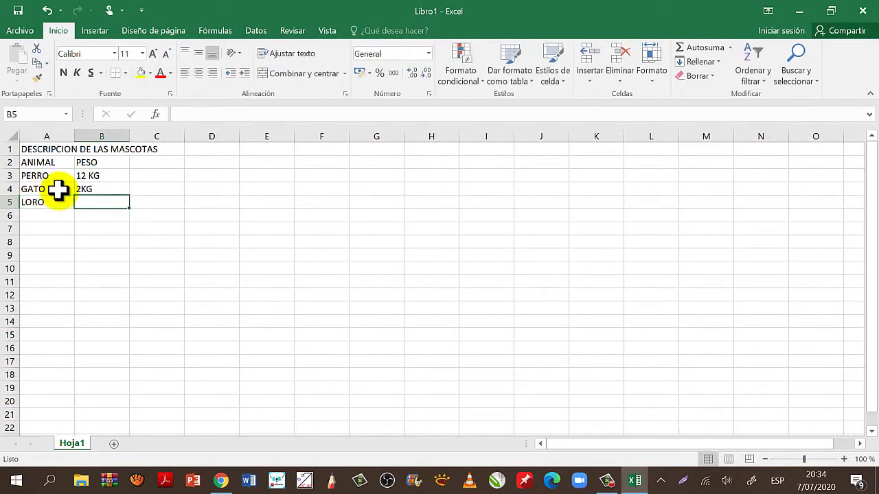
pyautogui.write('0')
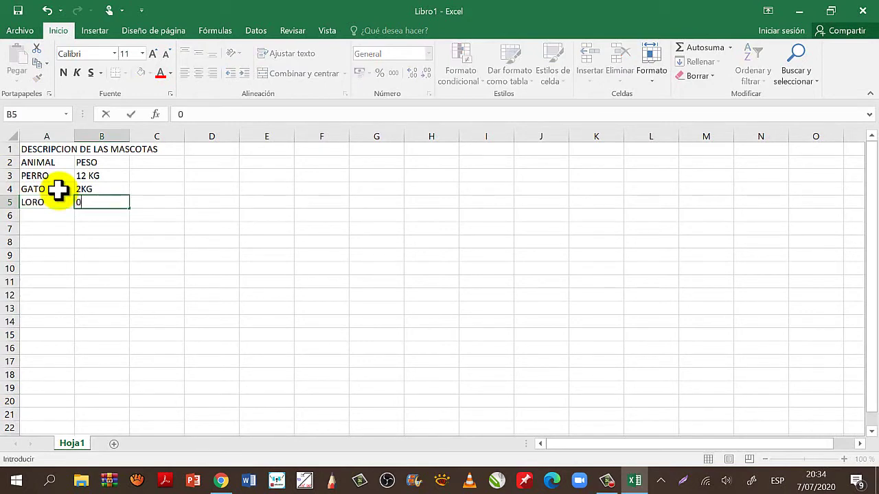
pyautogui.write(',')
pyautogui.write('40')
pyautogui.write('0')
pyautogui.write(' KG')
pyautogui.press('Return')
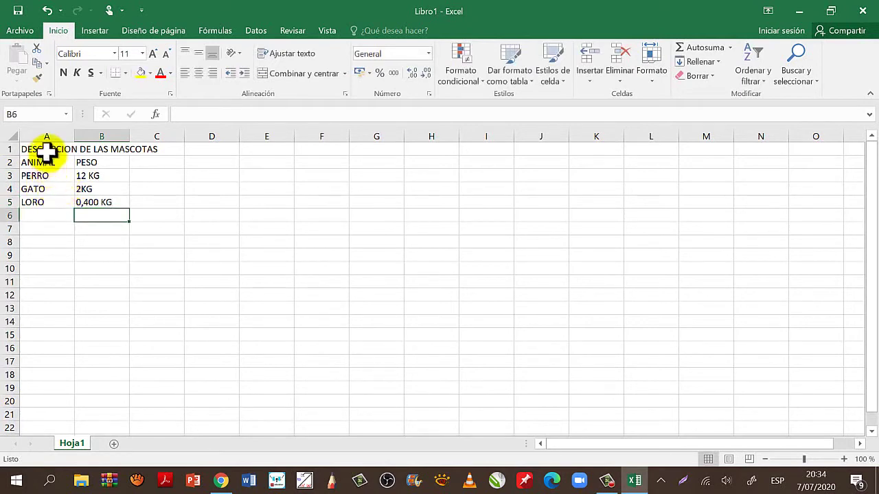
pyautogui.moveTo(48, 149); pyautogui.dragTo(126, 149)
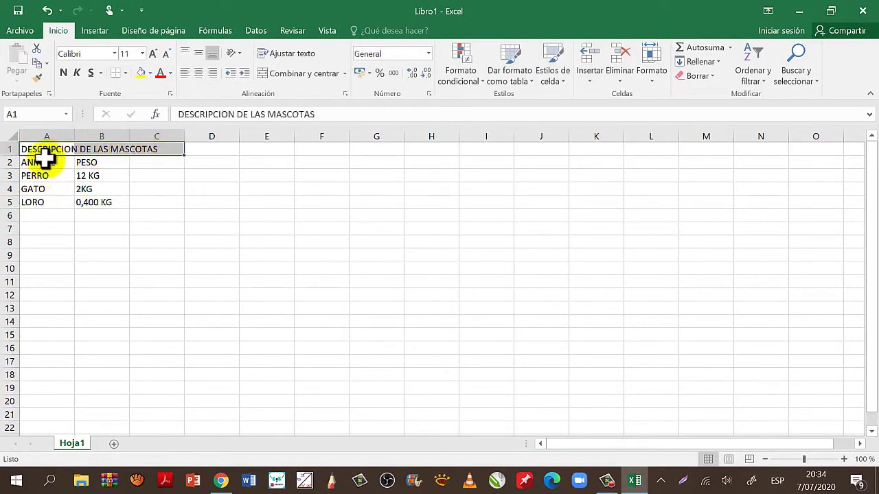
pyautogui.click(46, 164)
pyautogui.click(88, 163)
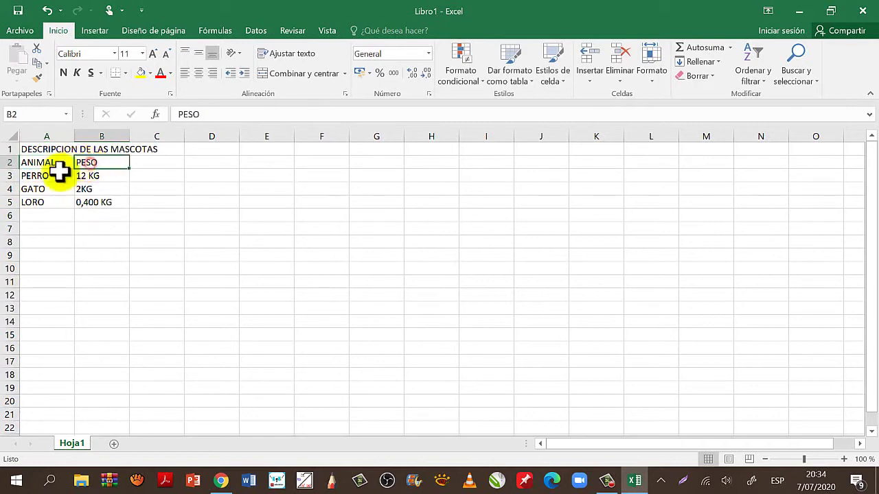
pyautogui.moveTo(43, 176); pyautogui.dragTo(46, 203)
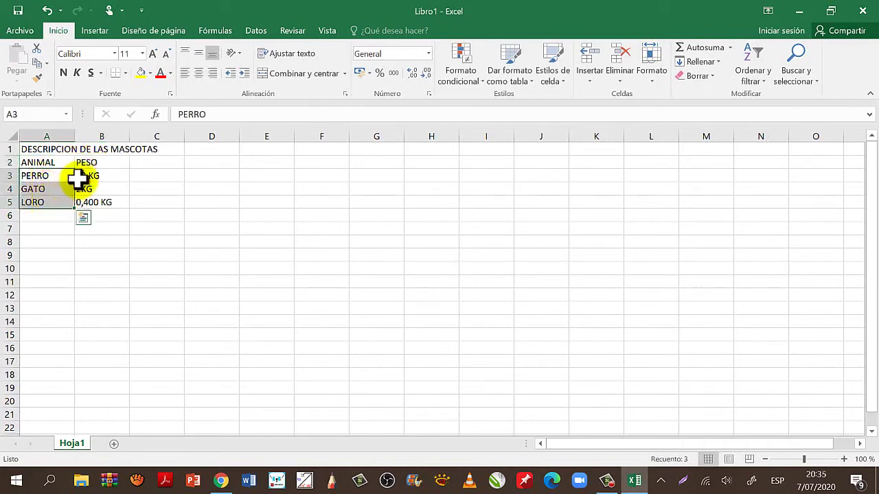
pyautogui.moveTo(83, 175); pyautogui.dragTo(90, 202)
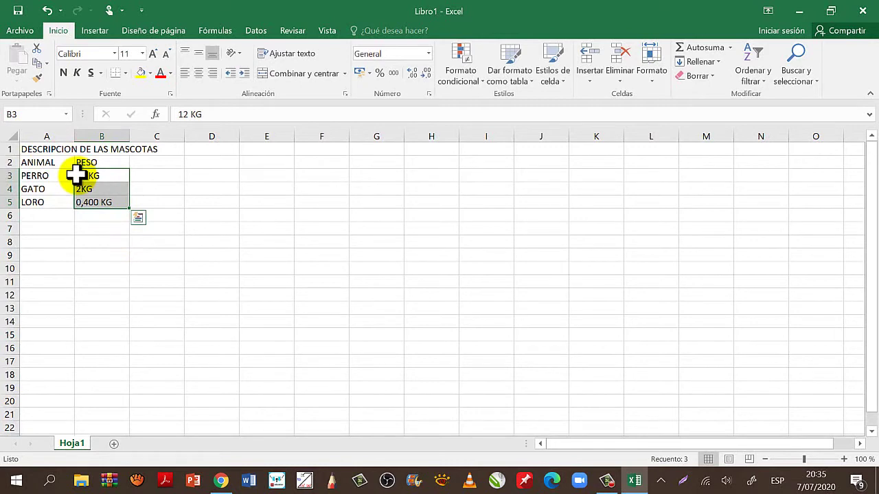
pyautogui.click(53, 173)
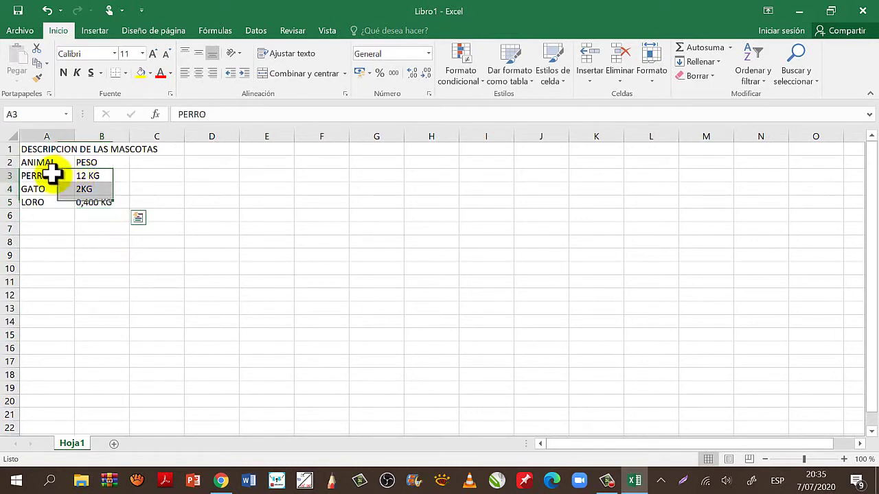
pyautogui.click(50, 147)
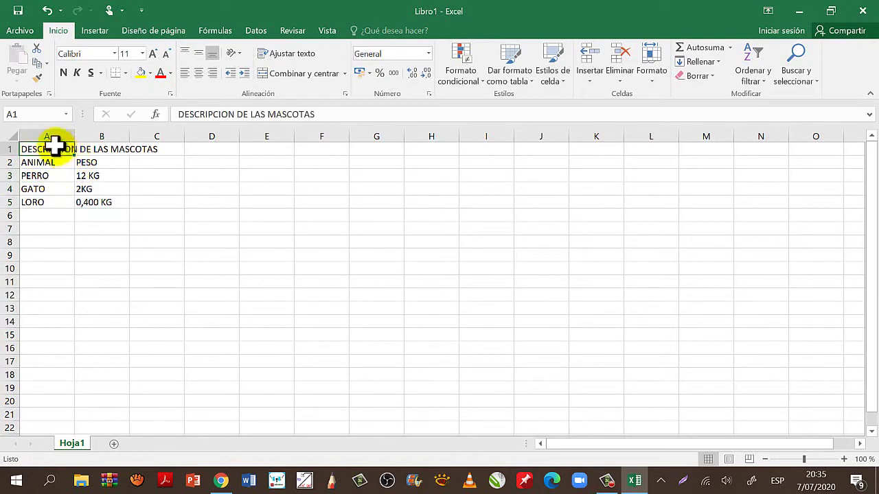
# - Give the A1 title a yellow fill and red font color
pyautogui.click(141, 72)
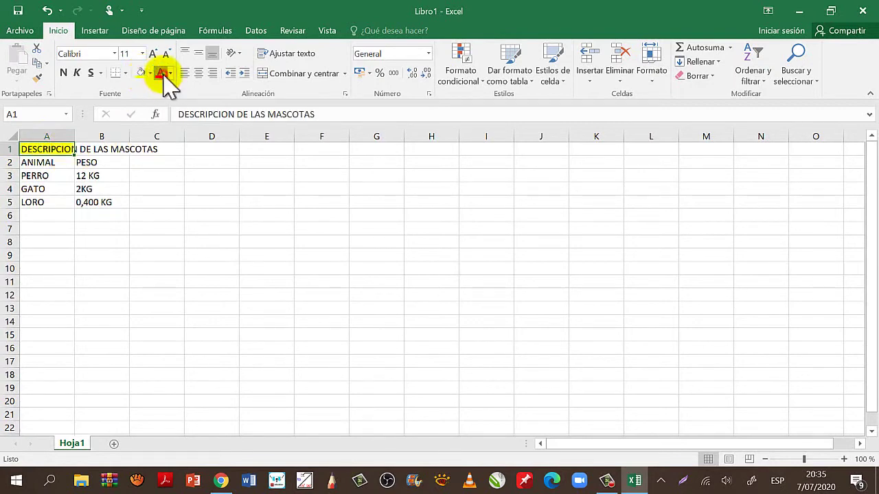
pyautogui.click(162, 71)
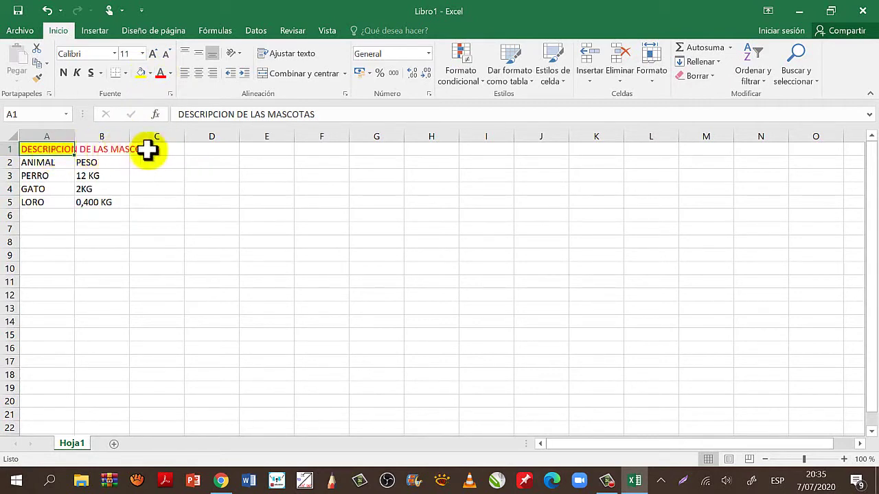
pyautogui.click(60, 163)
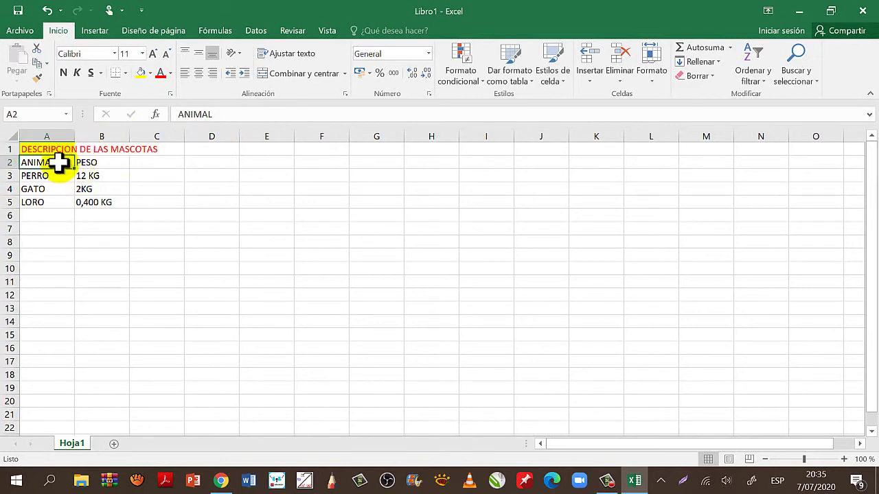
# - Fill the ANIMAL header in A2 orange and the PESO header in B2 light blue
pyautogui.click(149, 72)
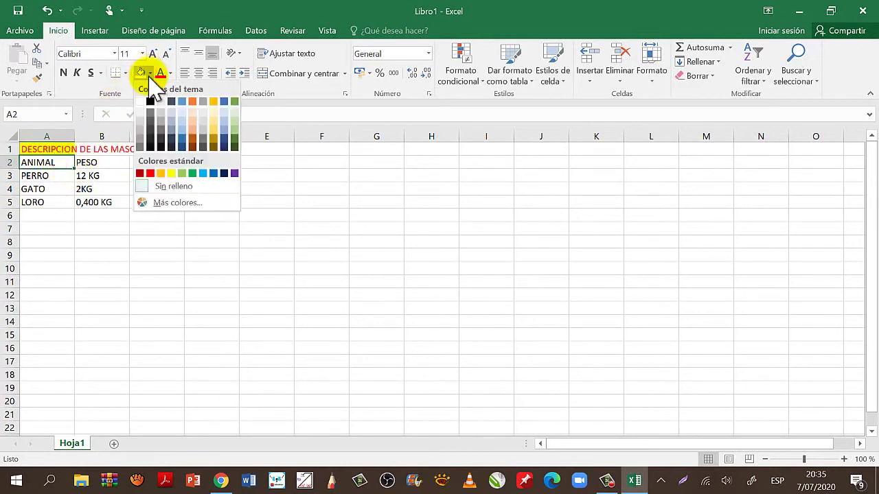
pyautogui.click(159, 172)
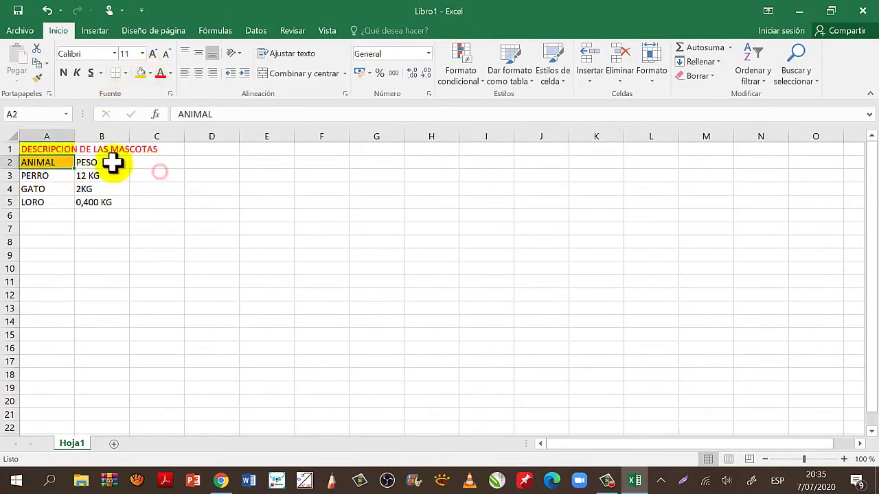
pyautogui.click(109, 162)
pyautogui.click(150, 72)
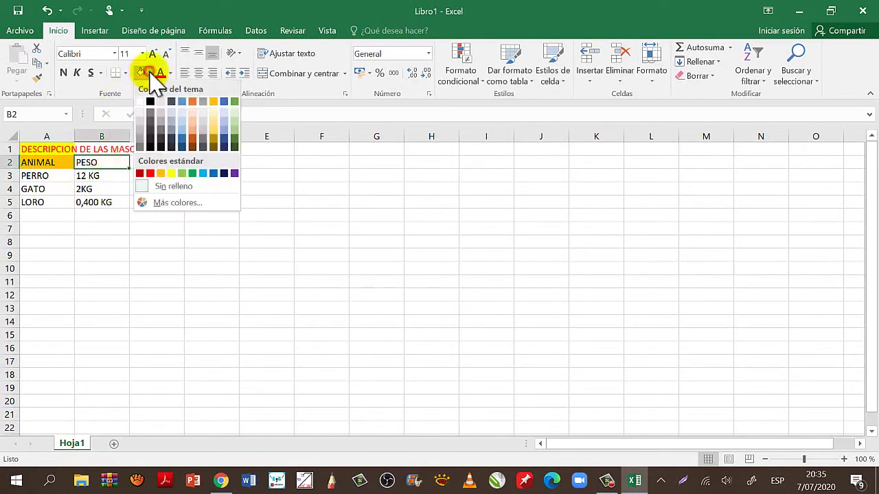
pyautogui.click(203, 173)
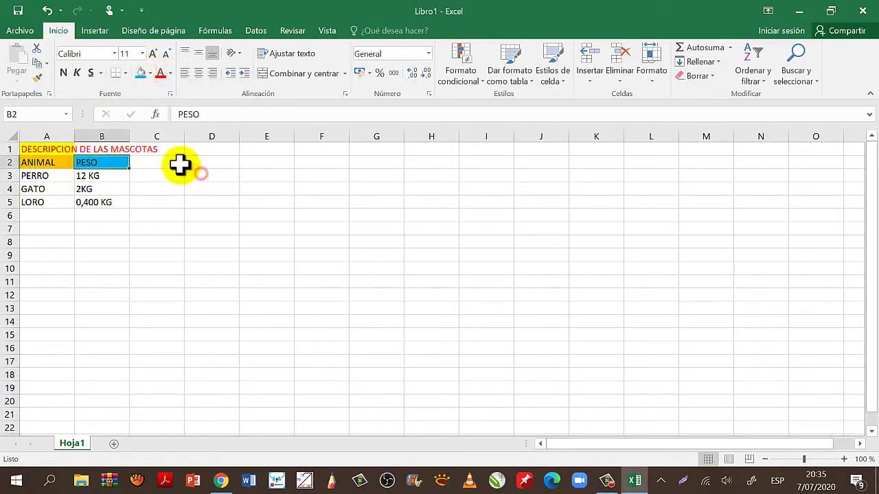
pyautogui.click(46, 176)
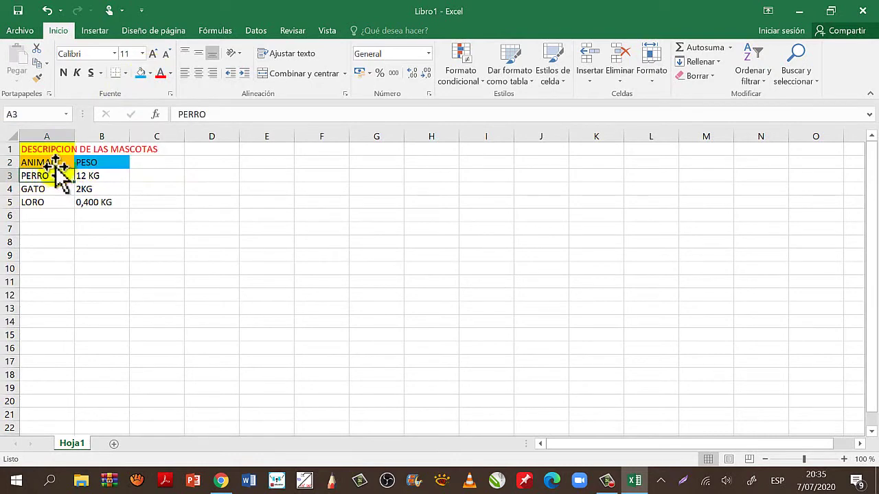
pyautogui.click(55, 163)
pyautogui.click(94, 165)
pyautogui.click(55, 164)
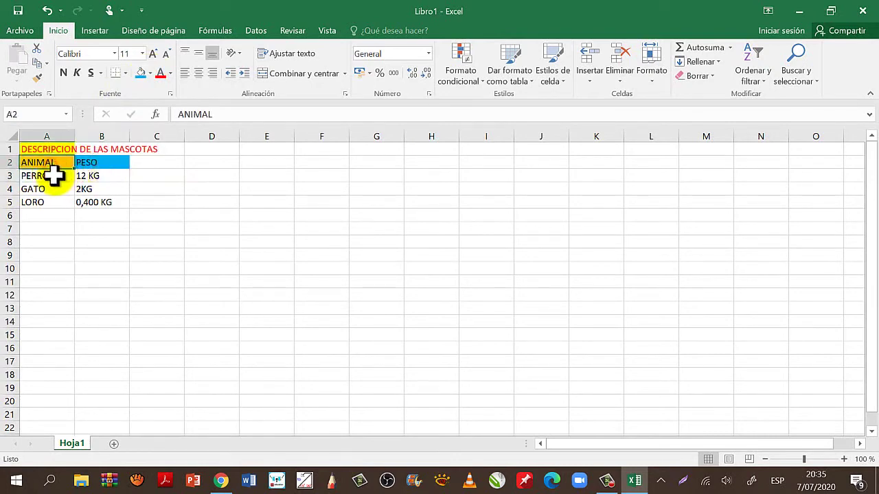
pyautogui.click(54, 176)
# - Fill the animal names A3:A5 light green and their weights B3:B5 light orange
pyautogui.moveTo(54, 176); pyautogui.dragTo(56, 202)
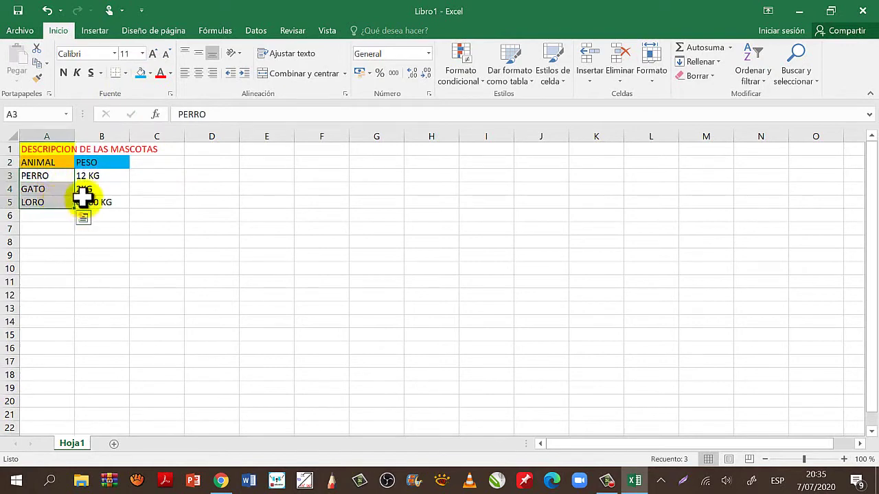
pyautogui.click(150, 73)
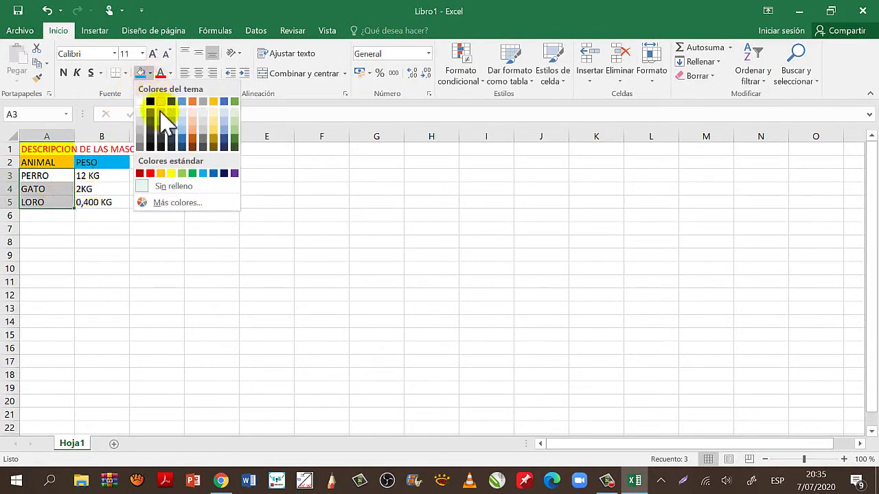
pyautogui.click(235, 112)
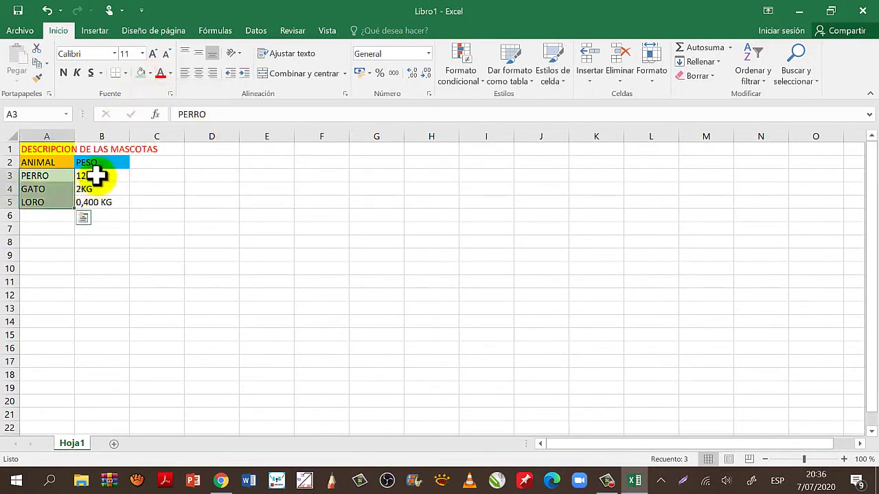
pyautogui.moveTo(96, 176); pyautogui.dragTo(108, 199)
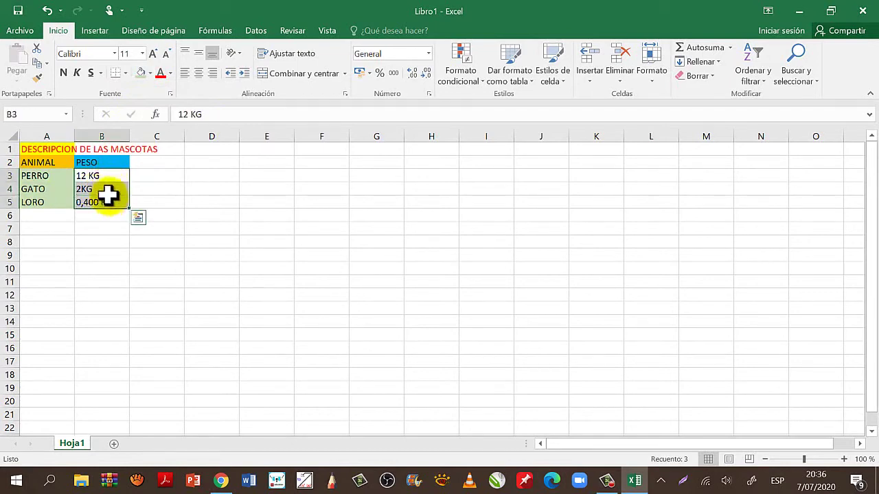
pyautogui.click(150, 72)
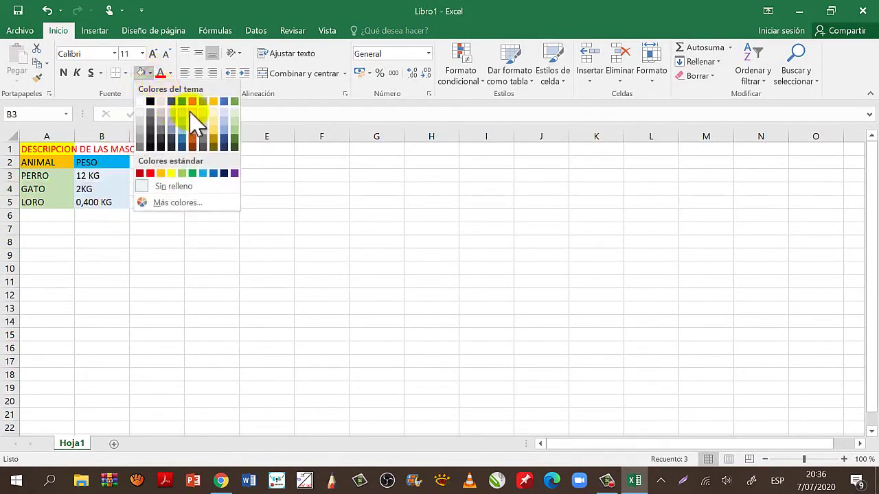
pyautogui.click(192, 110)
pyautogui.click(161, 201)
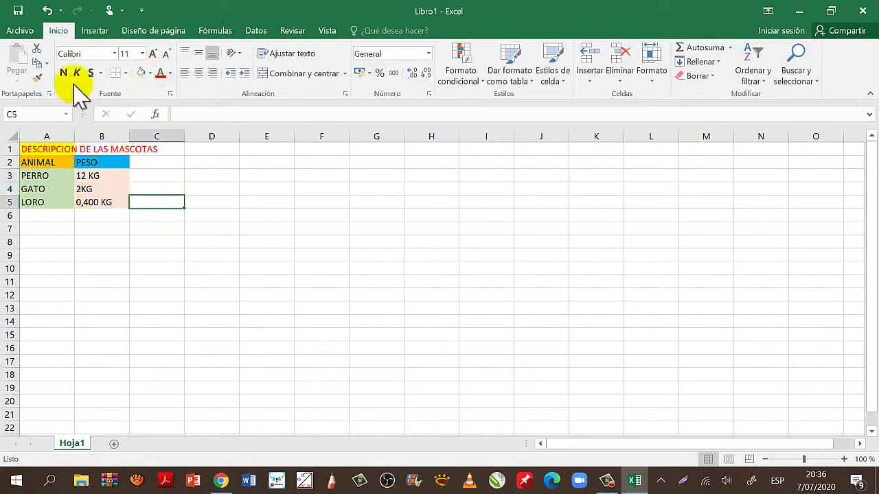
# - Give the title cell A1, DESCRIPCION DE LAS MASCOTAS, the Anantha Signature script font
pyautogui.click(114, 53)
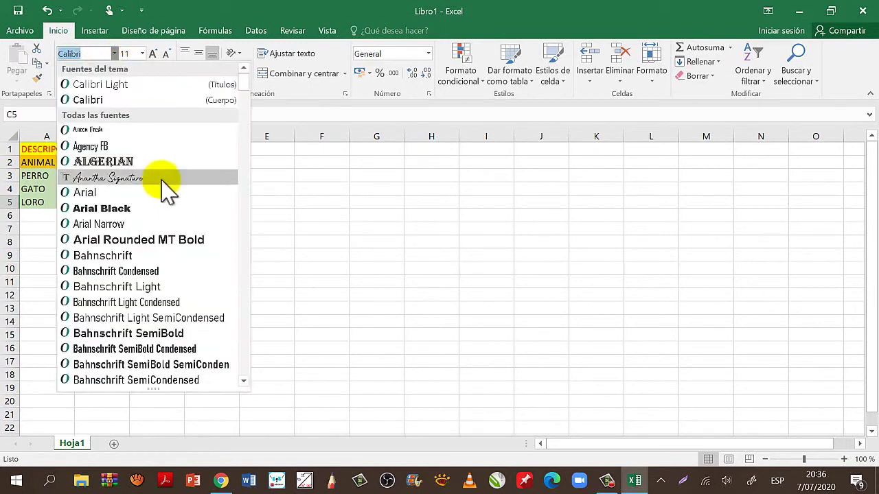
pyautogui.click(278, 200)
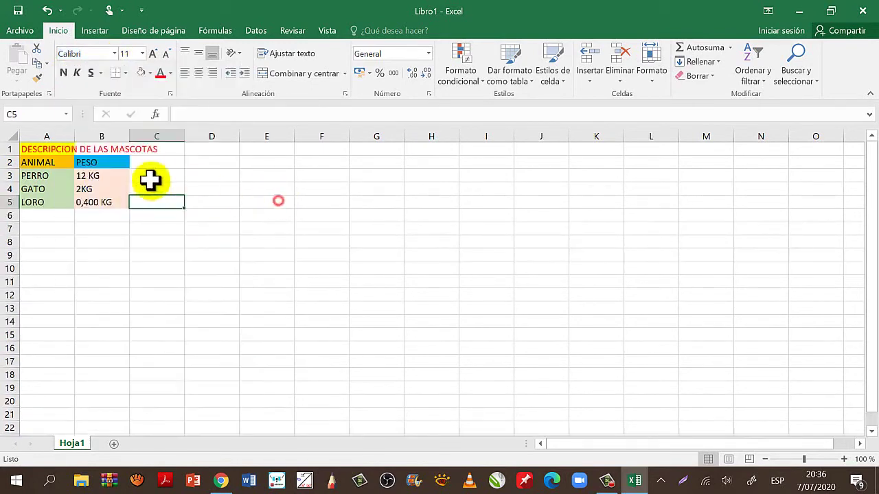
pyautogui.click(44, 148)
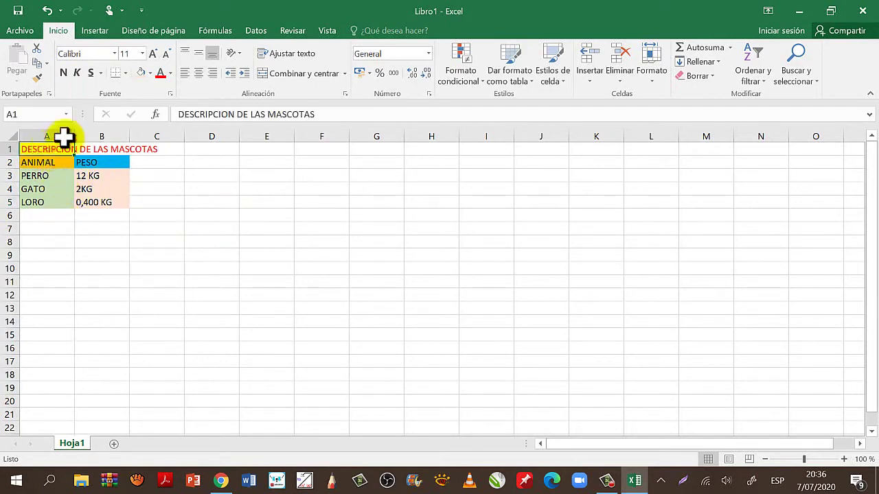
pyautogui.click(114, 53)
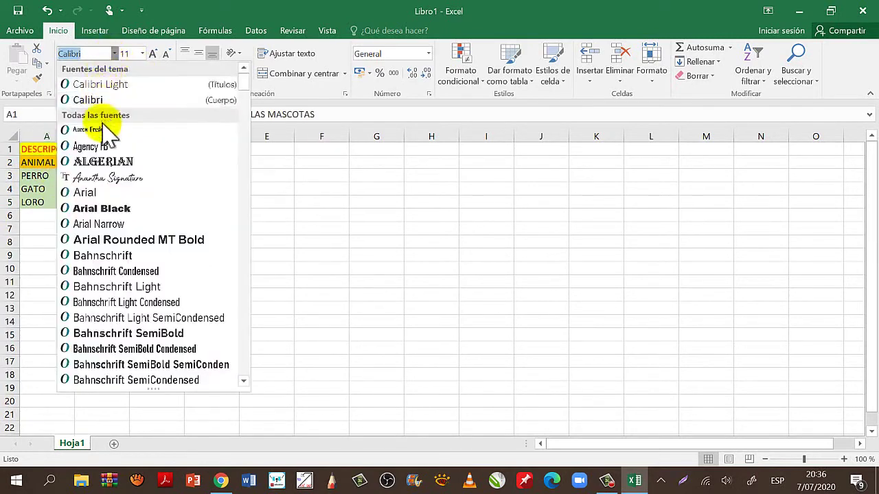
pyautogui.click(103, 177)
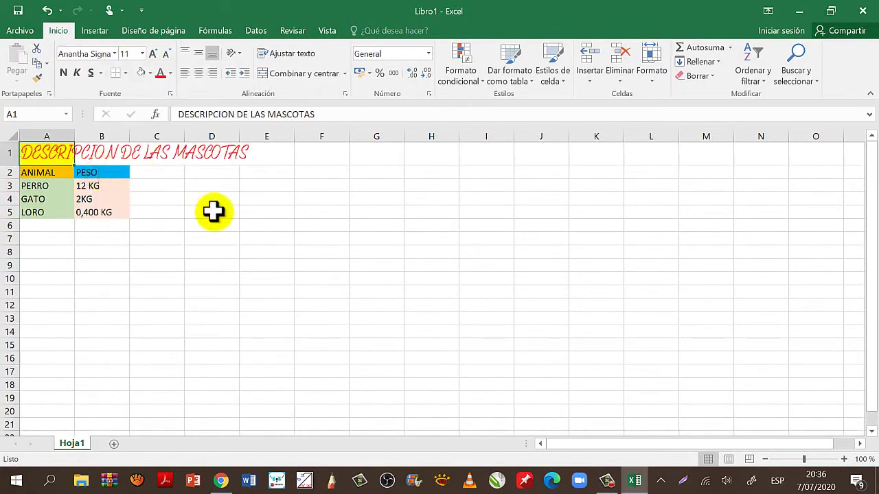
pyautogui.click(44, 174)
# - Enlarge the ANIMAL and PESO headers in A2:B2 to size 16 and make them bold
pyautogui.moveTo(46, 173); pyautogui.dragTo(89, 174)
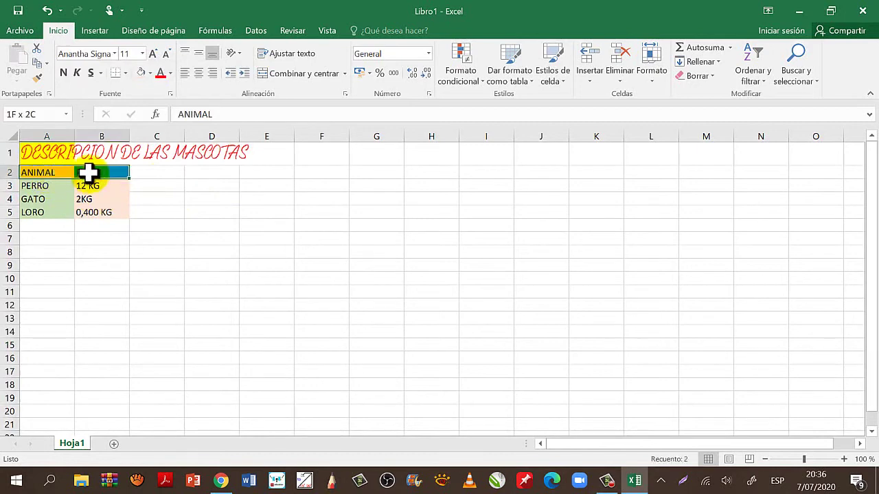
pyautogui.click(152, 53)
pyautogui.click(153, 53)
pyautogui.click(153, 54)
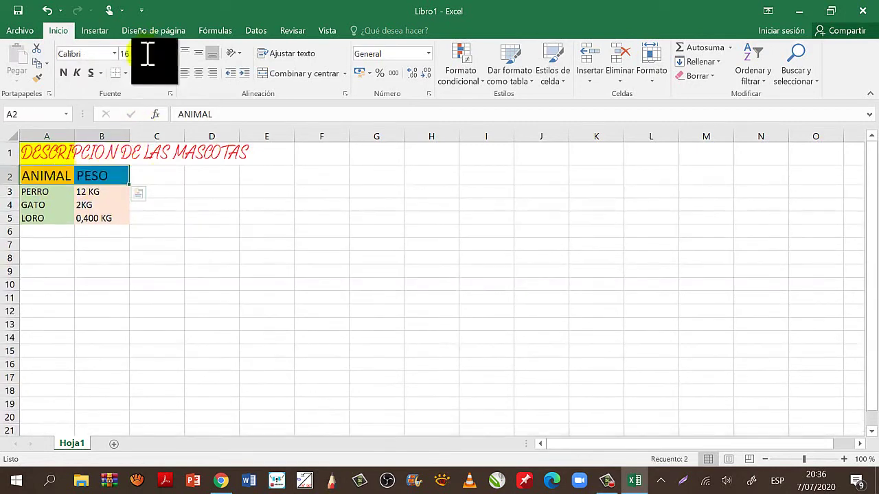
pyautogui.click(64, 73)
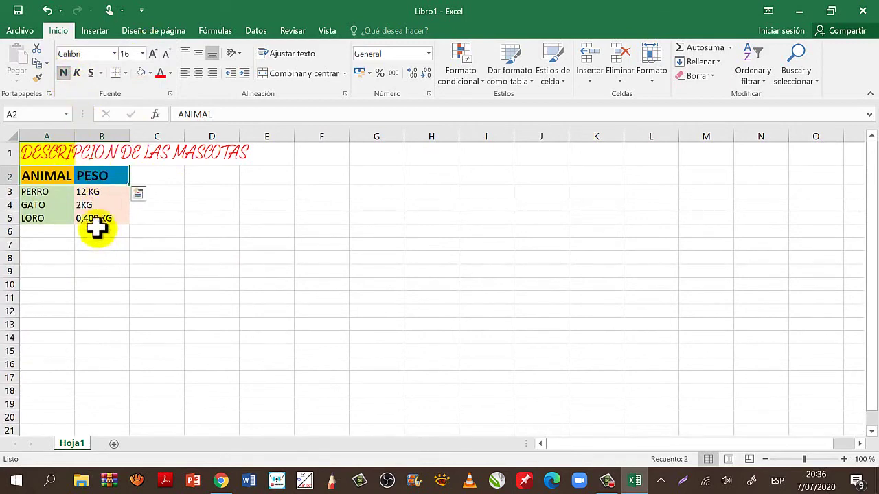
# - Center the pet names and weights in A3:B5
pyautogui.moveTo(55, 192); pyautogui.dragTo(99, 217)
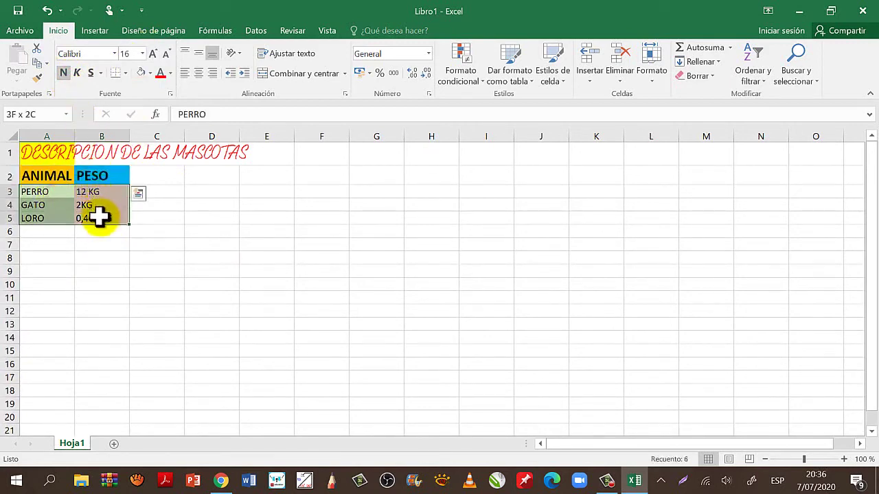
pyautogui.moveTo(54, 190); pyautogui.dragTo(97, 215)
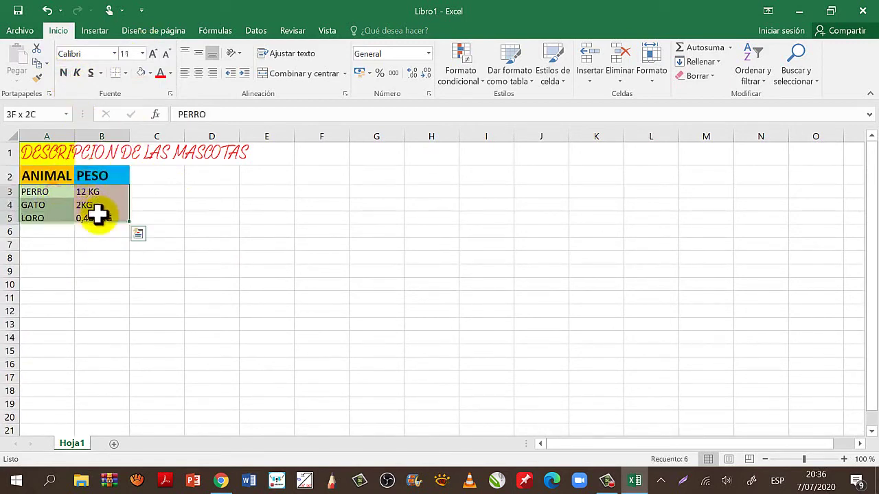
pyautogui.click(198, 72)
pyautogui.click(188, 234)
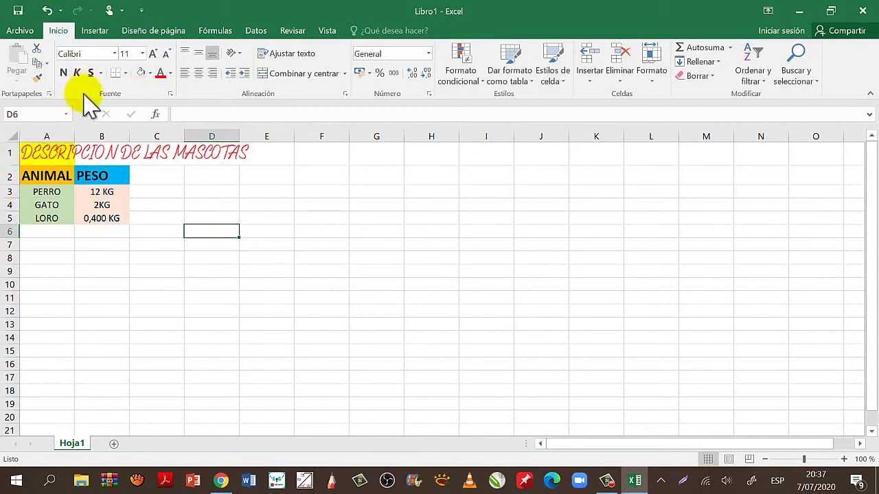
pyautogui.click(26, 35)
pyautogui.click(25, 31)
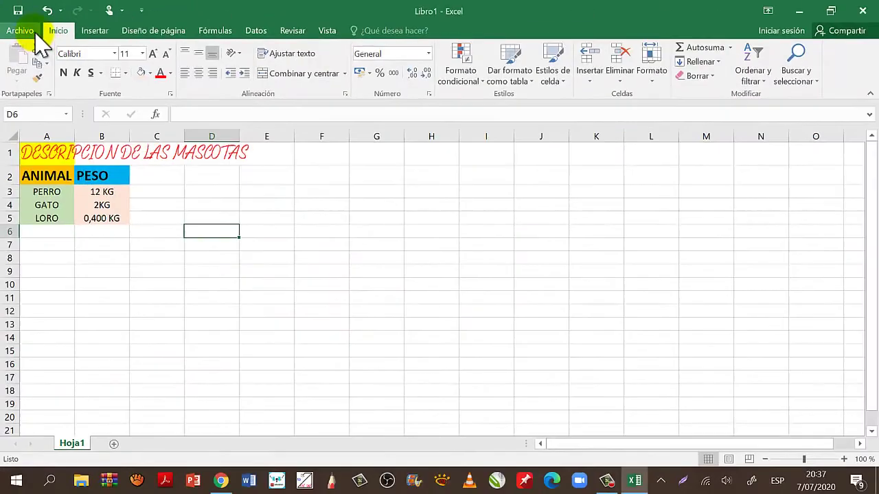
pyautogui.click(28, 31)
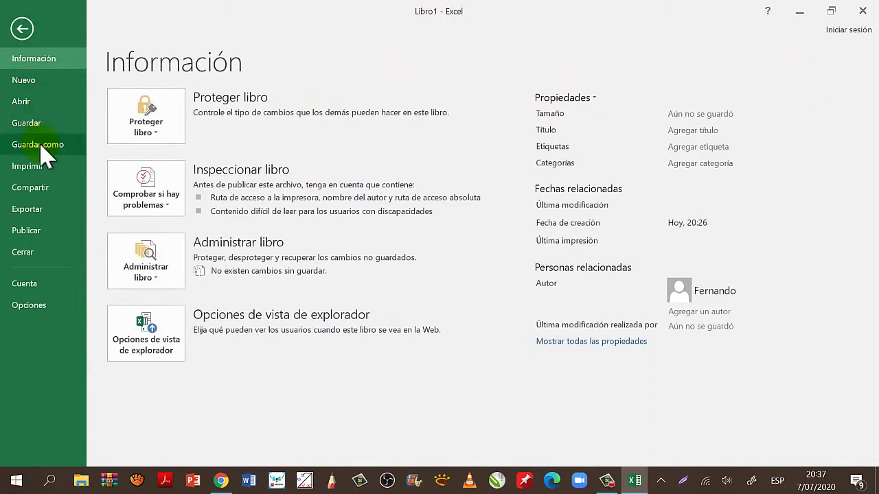
pyautogui.click(40, 146)
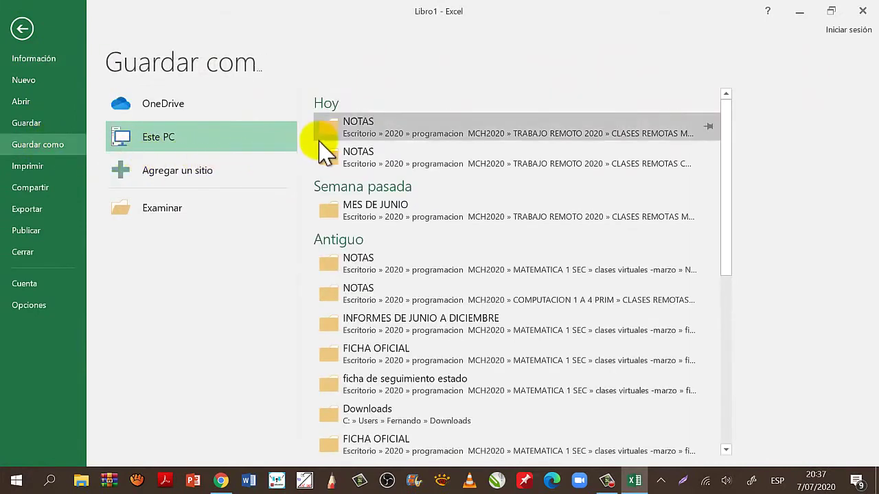
pyautogui.click(200, 203)
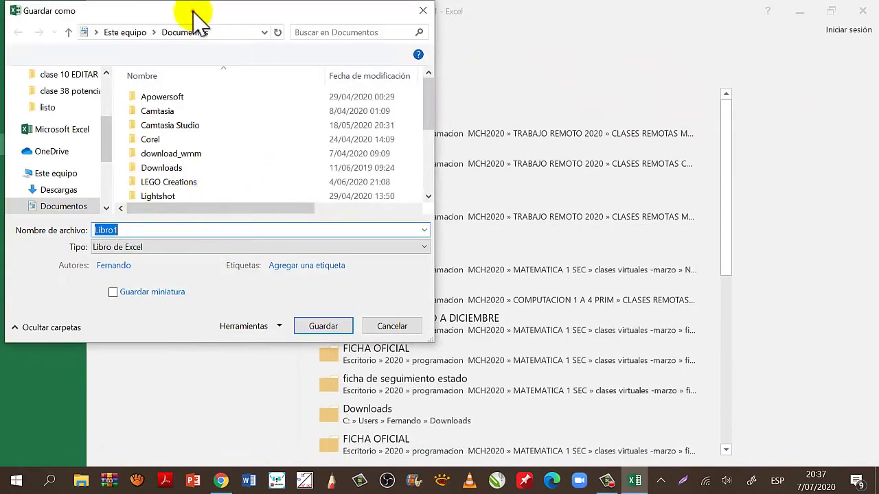
pyautogui.moveTo(195, 11); pyautogui.dragTo(304, 43)
pyautogui.moveTo(214, 171); pyautogui.dragTo(217, 156)
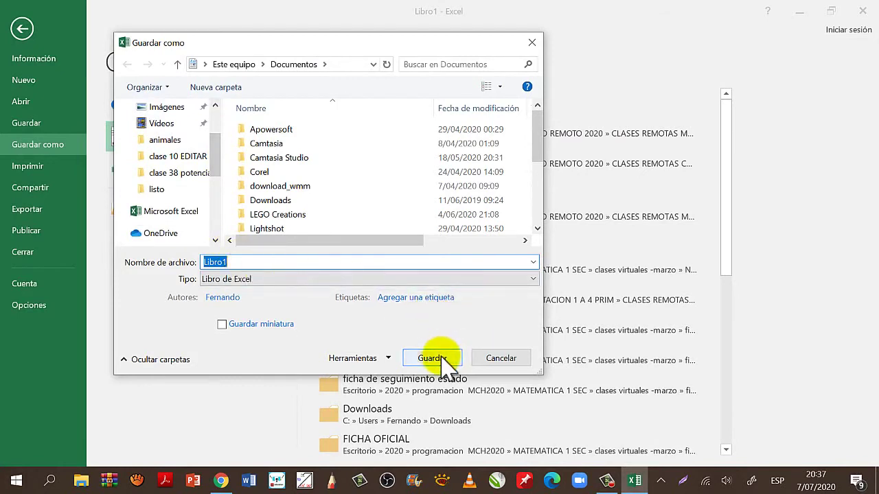
pyautogui.click(533, 44)
# - Return to the worksheet, minimize Excel, then restore the workbook window
pyautogui.click(23, 29)
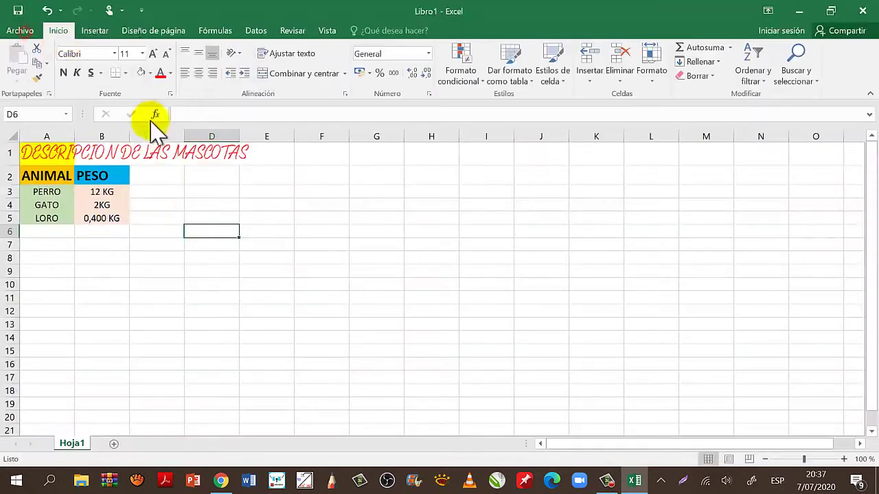
pyautogui.click(807, 15)
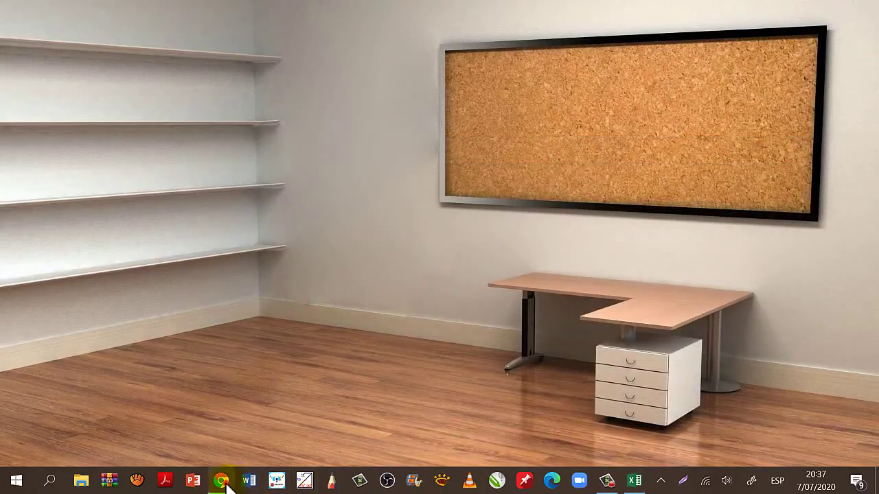
pyautogui.click(221, 480)
pyautogui.click(221, 480)
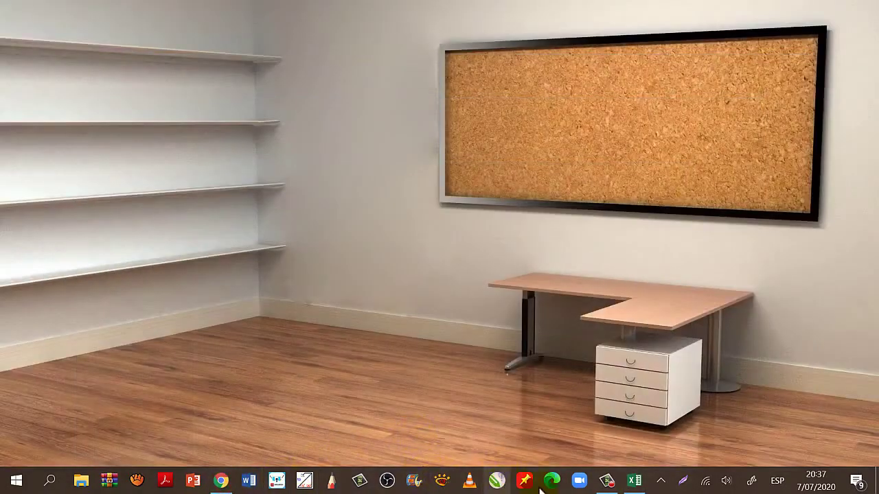
pyautogui.click(633, 481)
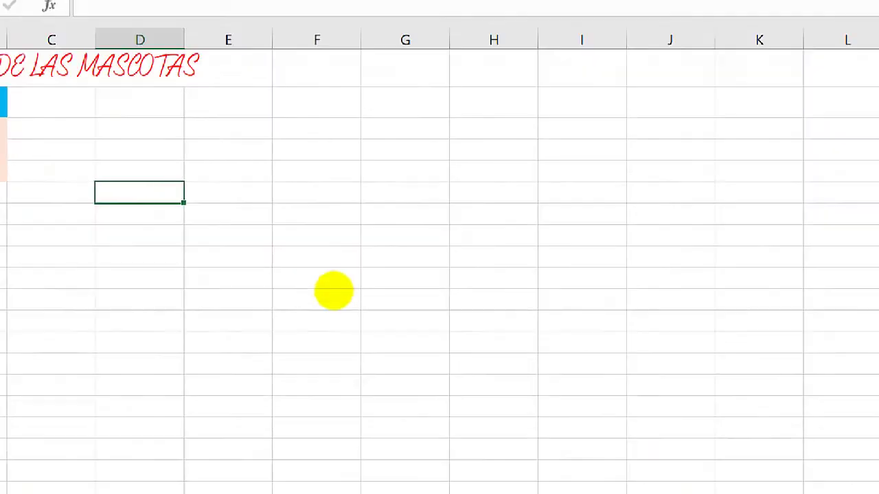
# - Handwrite 'CTRL + G' on screen, clear it, then bring up Guardar como with Ctrl+G
pyautogui.moveTo(191, 228); pyautogui.dragTo(192, 298)
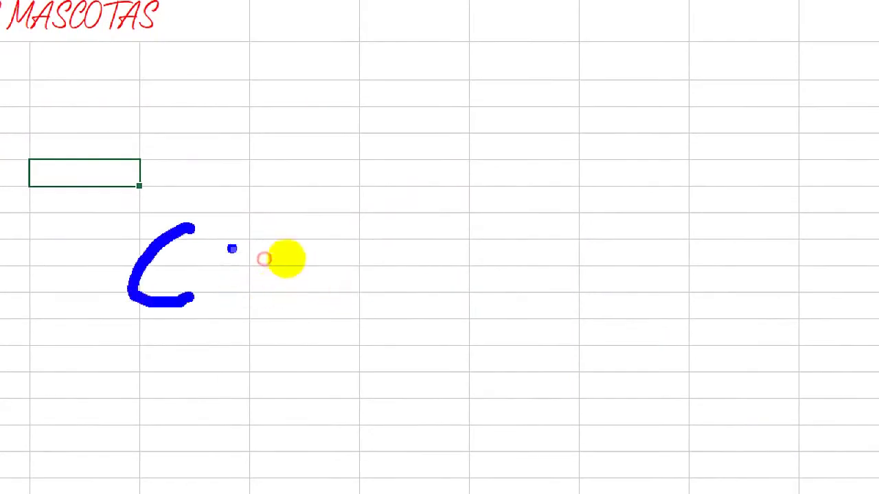
pyautogui.moveTo(238, 213); pyautogui.dragTo(239, 282)
pyautogui.moveTo(216, 226)
pyautogui.mouseDown()
pyautogui.moveTo(280, 207)
pyautogui.moveTo(292, 281)
pyautogui.mouseUp()
pyautogui.moveTo(281, 218); pyautogui.dragTo(332, 255)
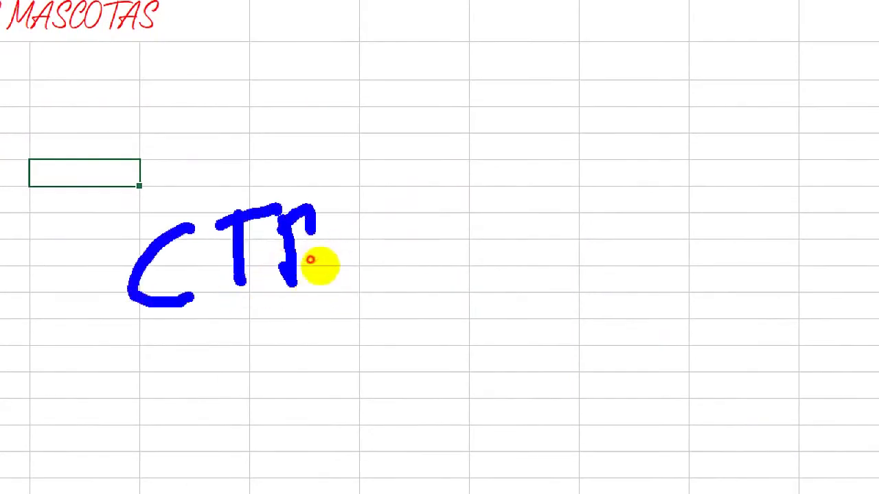
pyautogui.moveTo(342, 199); pyautogui.dragTo(391, 237)
pyautogui.moveTo(451, 160); pyautogui.dragTo(478, 233)
pyautogui.moveTo(438, 205); pyautogui.dragTo(502, 171)
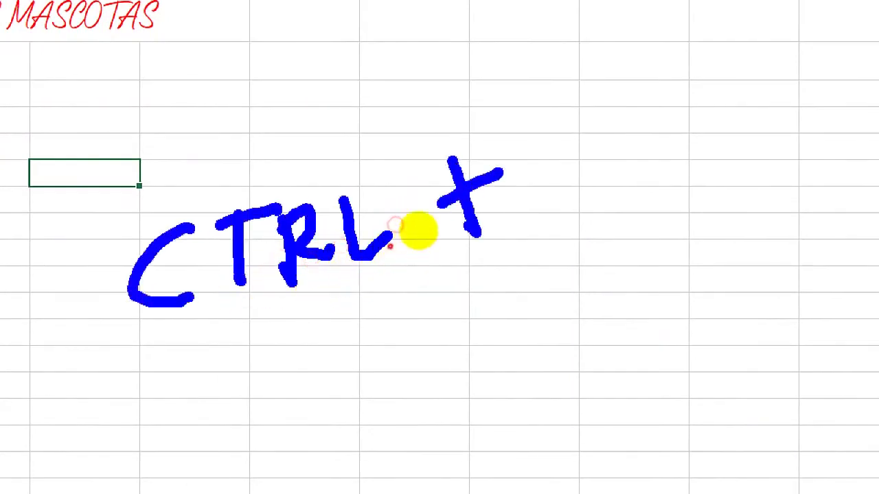
pyautogui.moveTo(587, 114); pyautogui.dragTo(624, 169)
pyautogui.moveTo(592, 141)
pyautogui.mouseDown()
pyautogui.moveTo(632, 130)
pyautogui.moveTo(643, 175)
pyautogui.mouseUp()
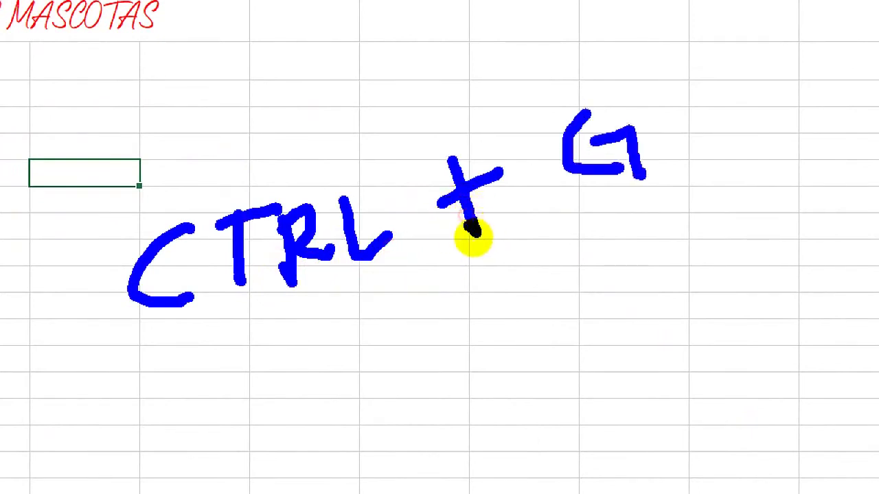
pyautogui.moveTo(526, 124)
pyautogui.mouseDown()
pyautogui.moveTo(566, 230)
pyautogui.moveTo(658, 100)
pyautogui.mouseUp()
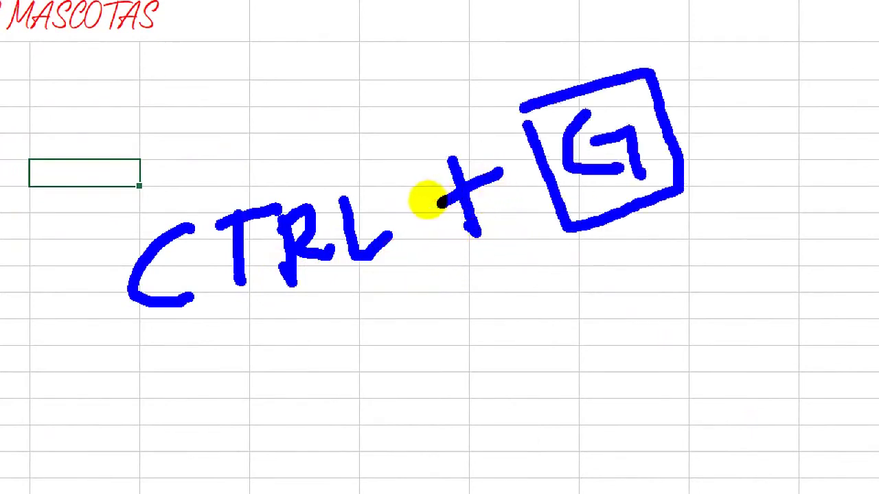
pyautogui.moveTo(368, 285); pyautogui.dragTo(351, 221)
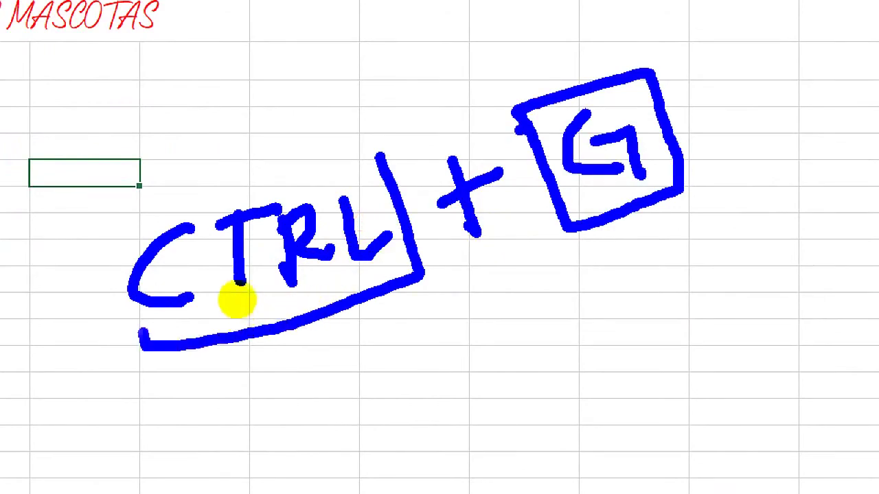
pyautogui.press('Escape')
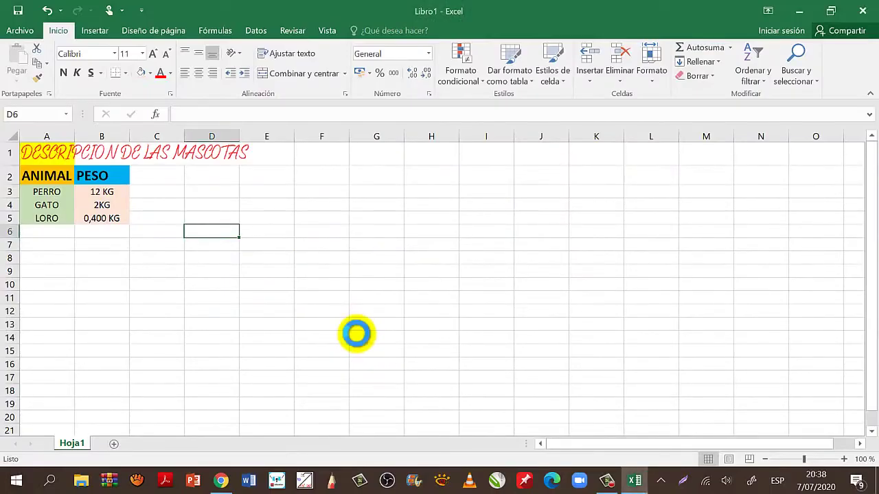
pyautogui.hotkey('ctrl', 'g')
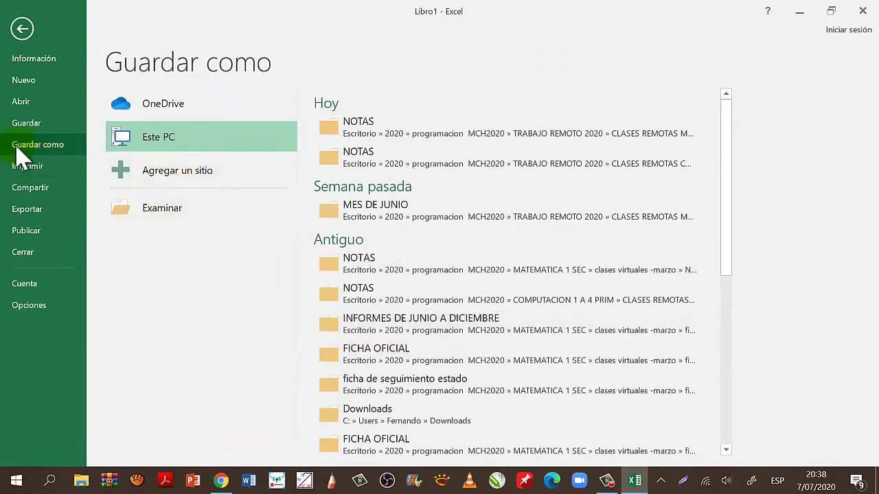
# - Choose Escritorio as the save location and name the file MASCOTAS
pyautogui.click(139, 211)
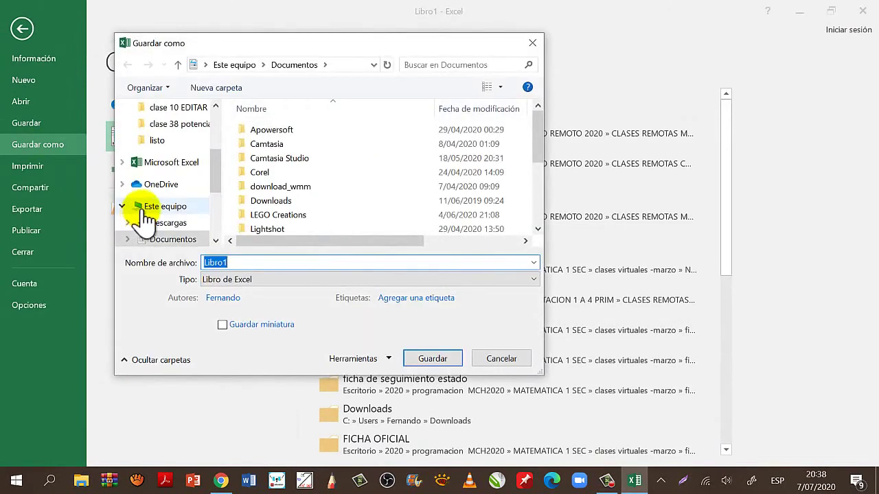
pyautogui.moveTo(214, 168); pyautogui.dragTo(216, 135)
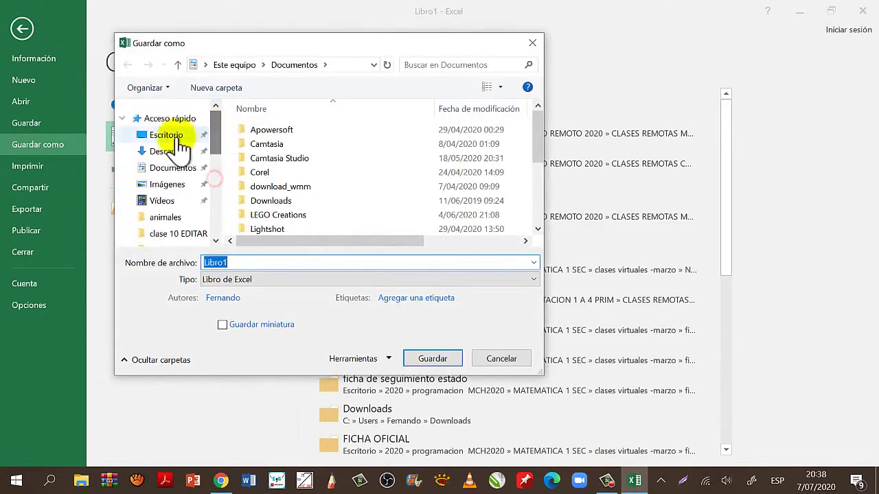
pyautogui.click(180, 135)
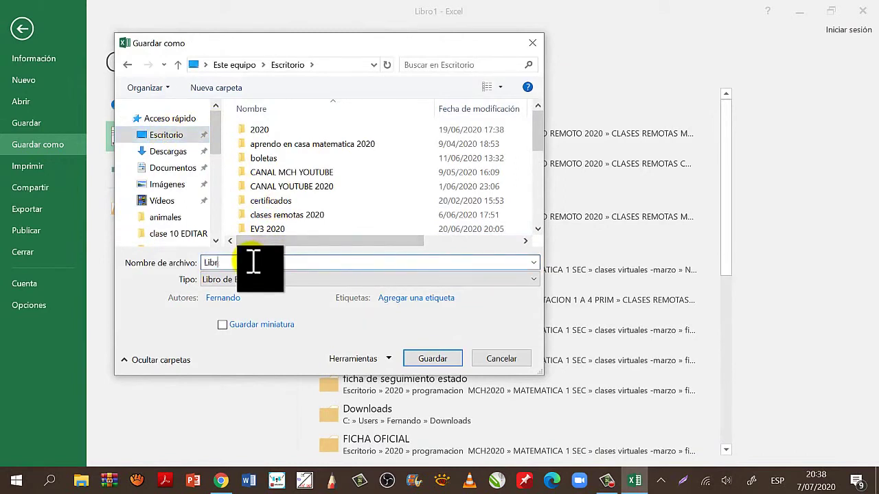
pyautogui.press('BackSpace')
pyautogui.press('BackSpace')
pyautogui.press('BackSpace')
pyautogui.press('BackSpace')
pyautogui.write('MASCOT')
pyautogui.write('AS')
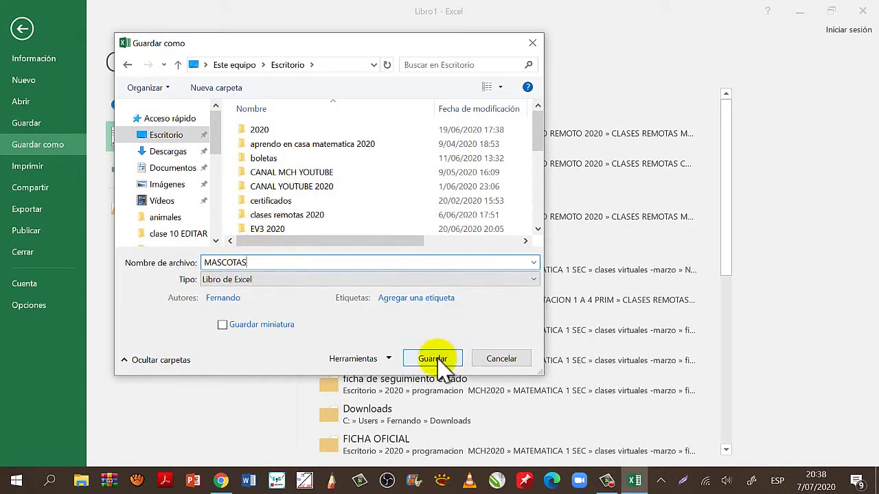
# - Mark the location, name and save steps on screen, clear the marks, and save
pyautogui.moveTo(180, 150)
pyautogui.mouseDown()
pyautogui.moveTo(162, 200)
pyautogui.moveTo(142, 173)
pyautogui.moveTo(167, 188)
pyautogui.mouseUp()
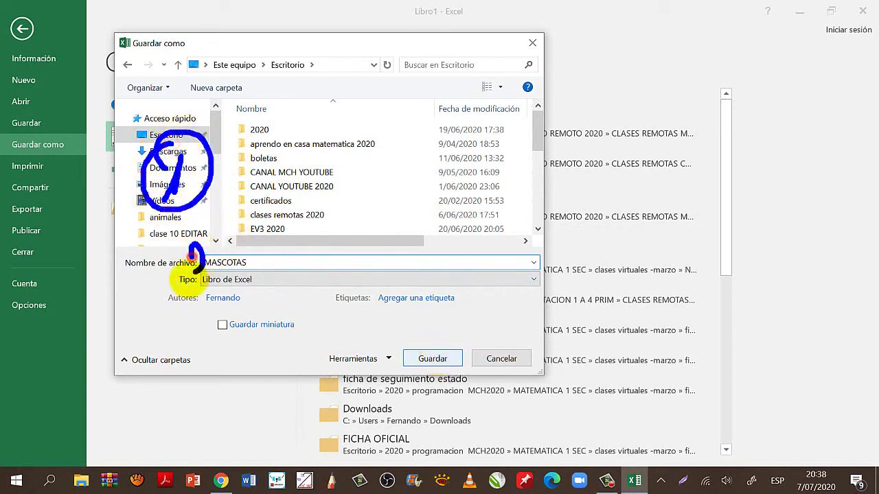
pyautogui.moveTo(188, 244)
pyautogui.mouseDown()
pyautogui.moveTo(206, 279)
pyautogui.moveTo(195, 218)
pyautogui.mouseUp()
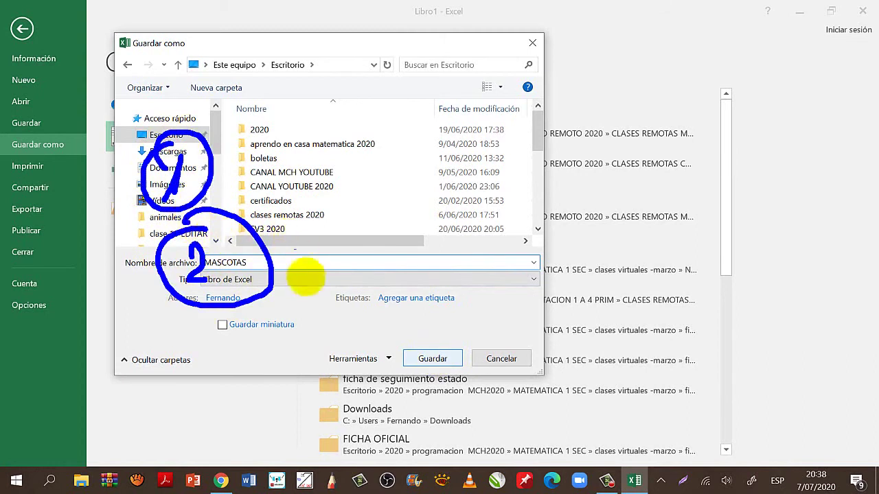
pyautogui.moveTo(399, 323); pyautogui.dragTo(397, 340)
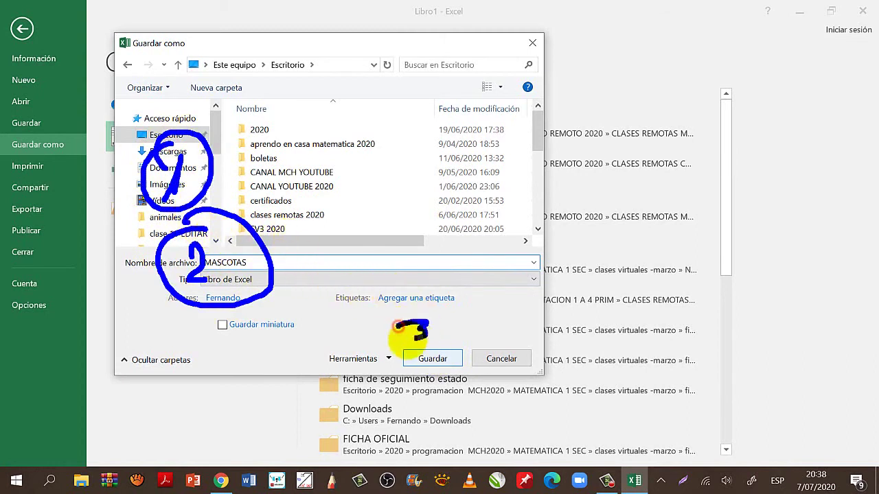
pyautogui.press('Escape')
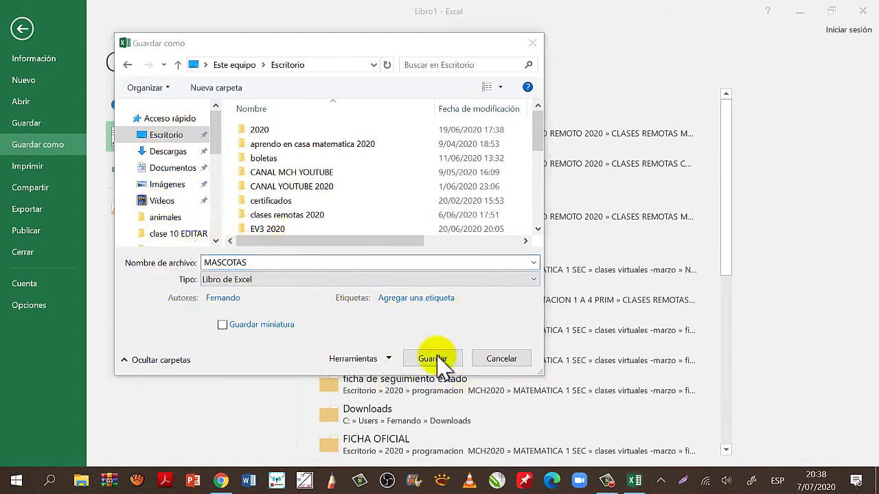
pyautogui.click(433, 358)
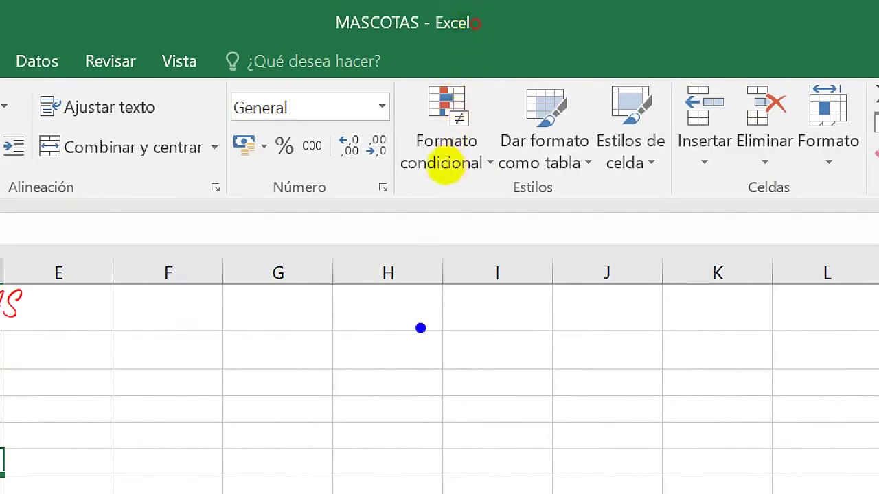
# - Point an arrow at the MASCOTAS title bar, clear it, and close the workbook
pyautogui.moveTo(316, 468); pyautogui.dragTo(433, 75)
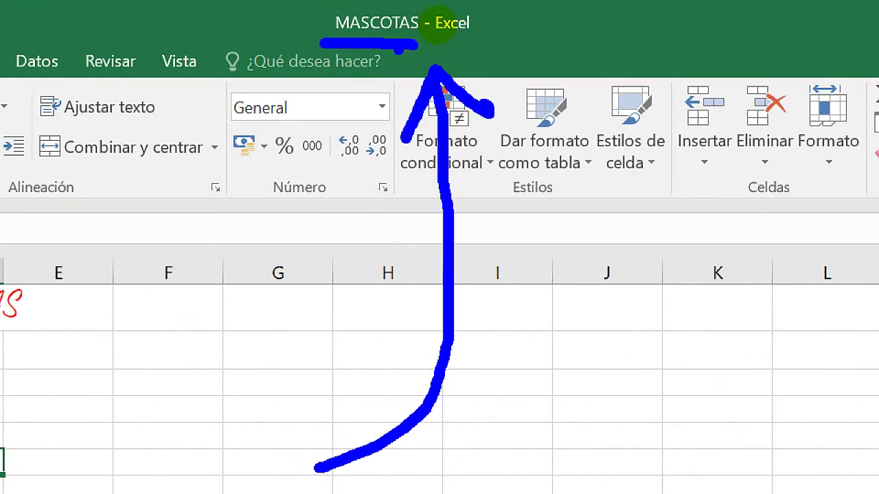
pyautogui.press('Escape')
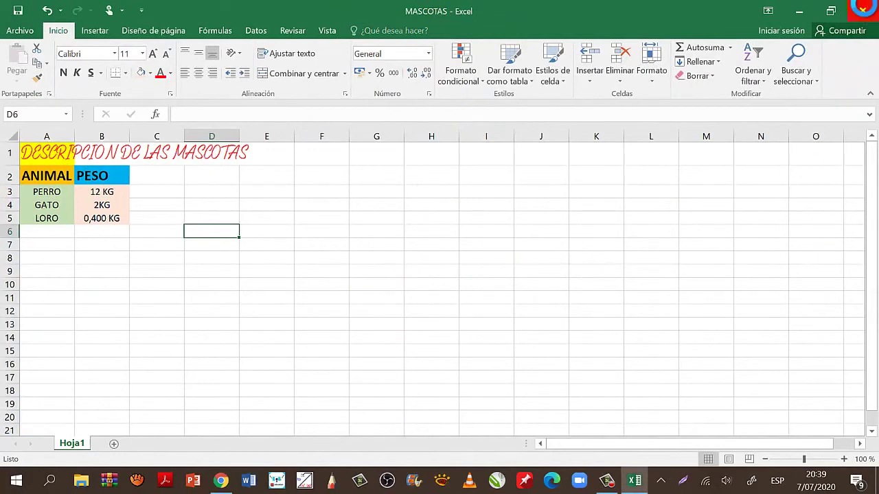
pyautogui.click(863, 9)
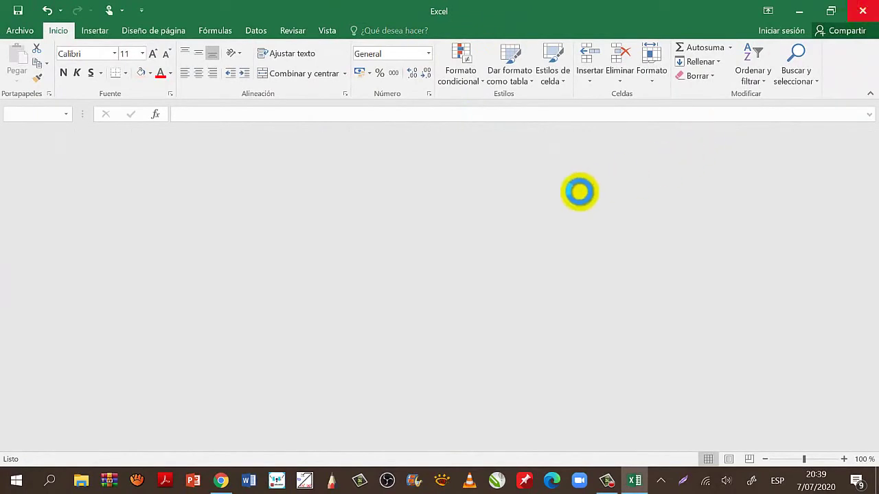
# - Quit Excel, relaunch Excel 2016 from Windows search, and start a blank workbook
pyautogui.click(863, 10)
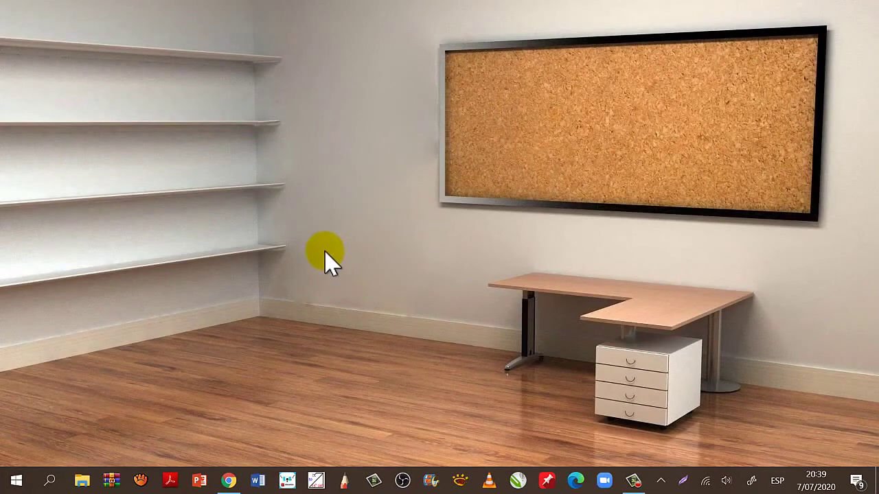
pyautogui.click(58, 478)
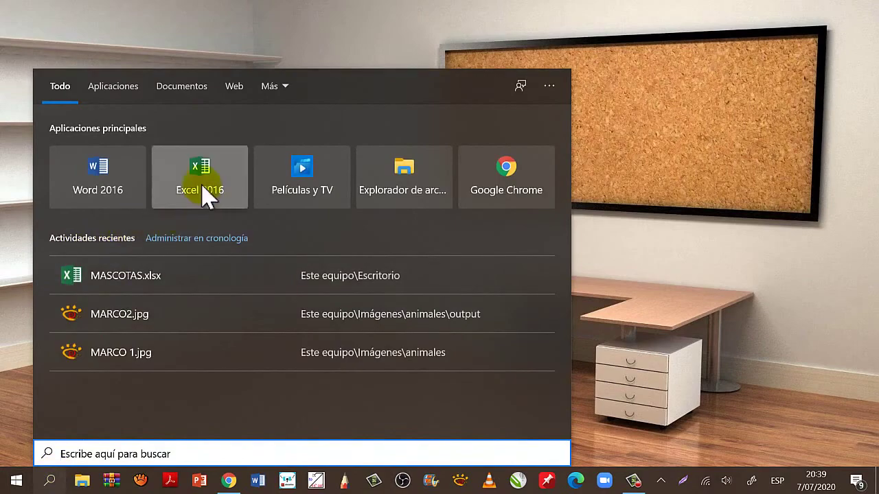
pyautogui.click(204, 187)
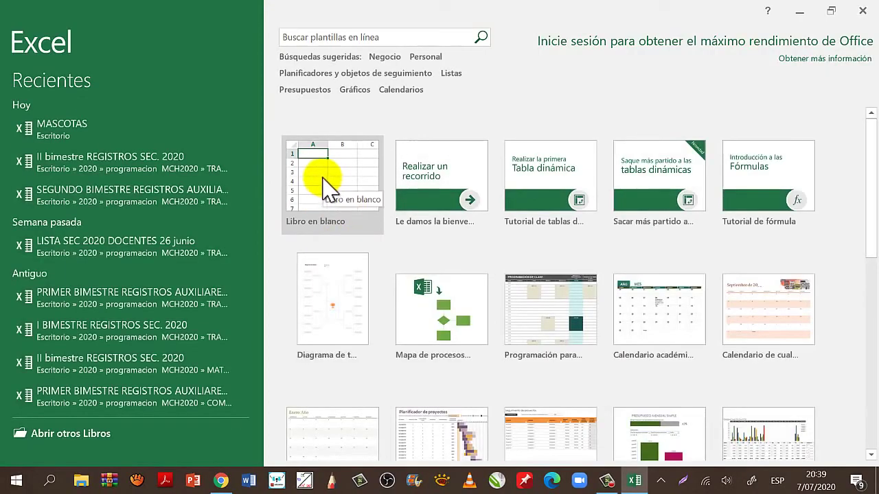
pyautogui.click(321, 176)
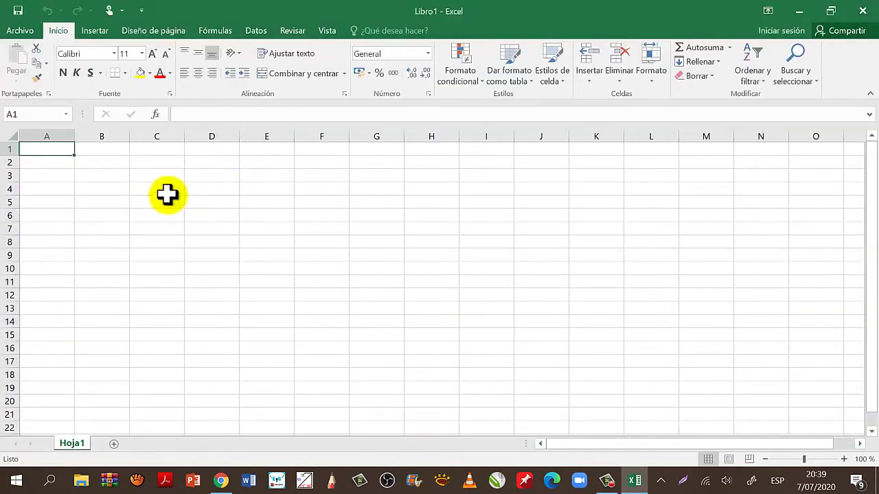
# - Show the Archivo > Abrir page via the menu and via Ctrl+A, returning to the sheet each time
pyautogui.click(21, 31)
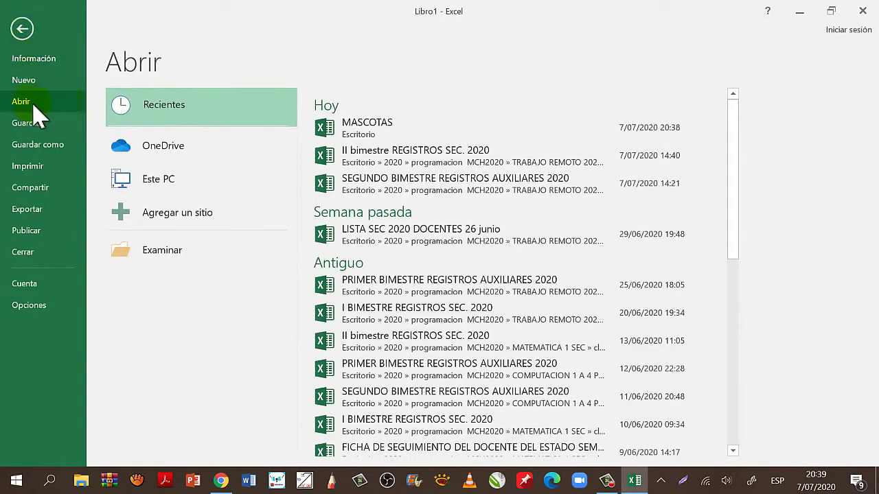
pyautogui.click(23, 29)
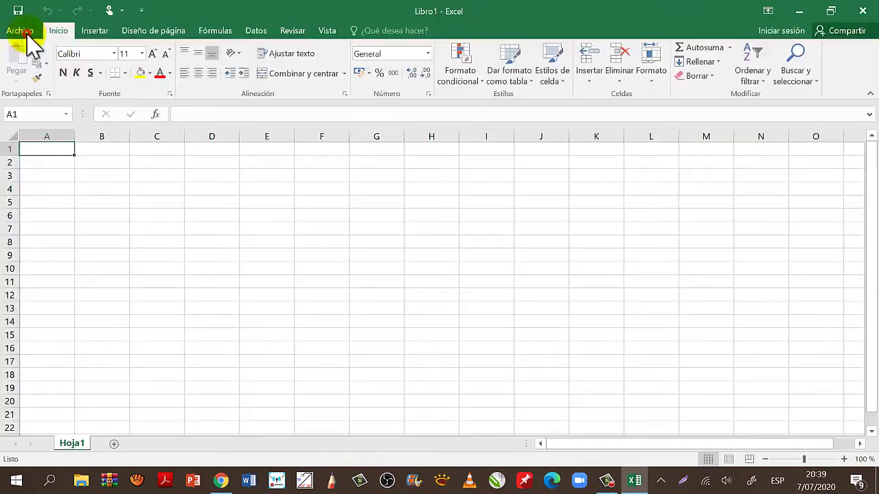
pyautogui.hotkey('ctrl', 'a')
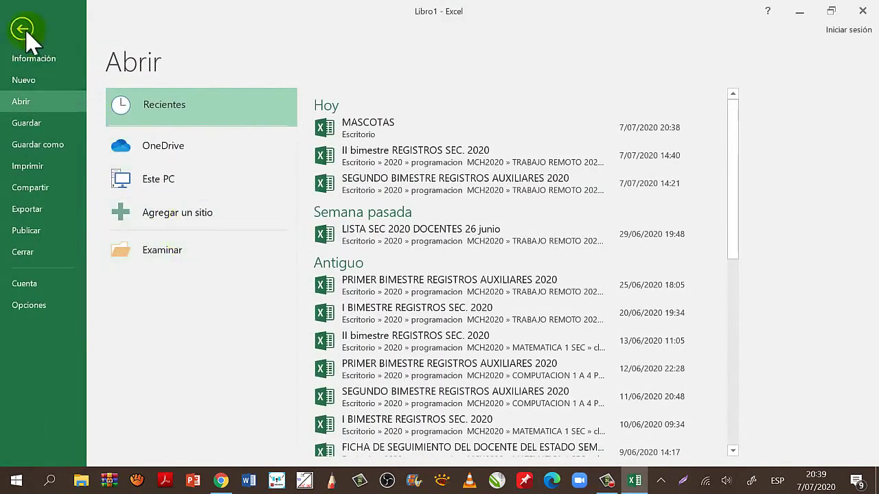
pyautogui.click(23, 28)
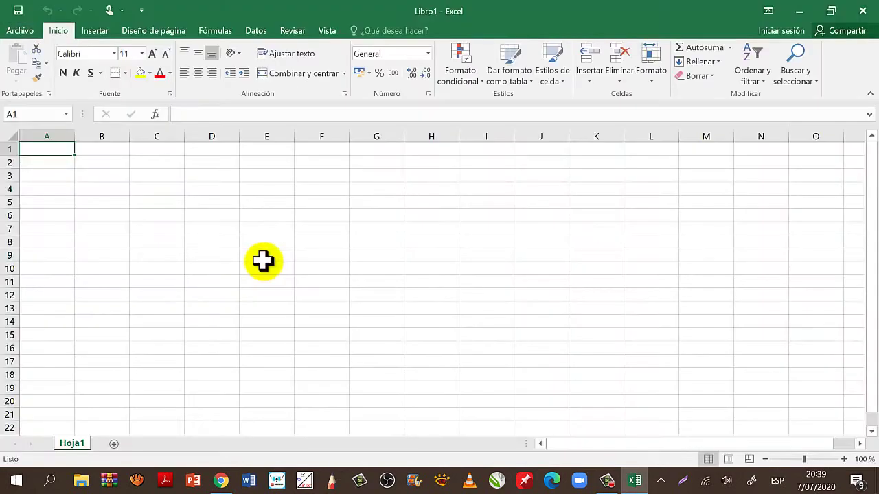
# - Handwrite 'CTRL + A' on screen, clear it, then show the Abrir Recientes list with Ctrl+A
pyautogui.moveTo(242, 260); pyautogui.dragTo(248, 291)
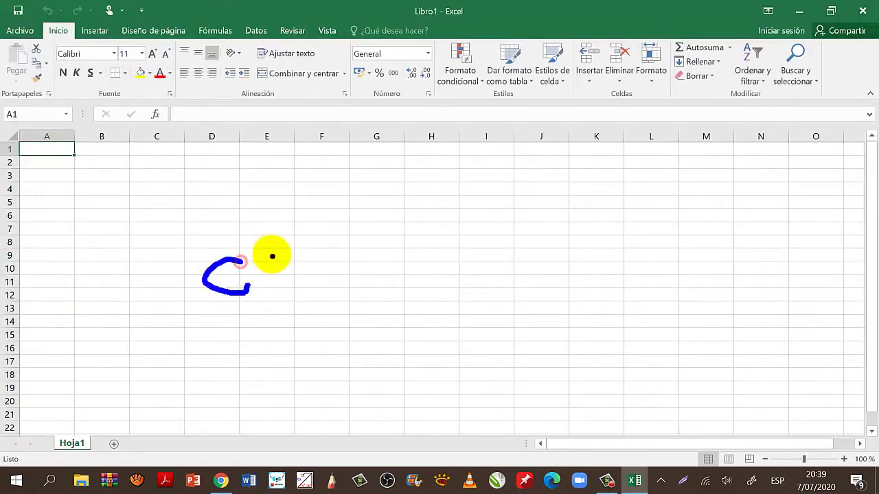
pyautogui.moveTo(274, 254)
pyautogui.mouseDown()
pyautogui.moveTo(273, 288)
pyautogui.moveTo(288, 255)
pyautogui.moveTo(301, 284)
pyautogui.moveTo(323, 277)
pyautogui.moveTo(366, 287)
pyautogui.mouseUp()
pyautogui.moveTo(424, 235)
pyautogui.mouseDown()
pyautogui.moveTo(430, 279)
pyautogui.moveTo(435, 256)
pyautogui.mouseUp()
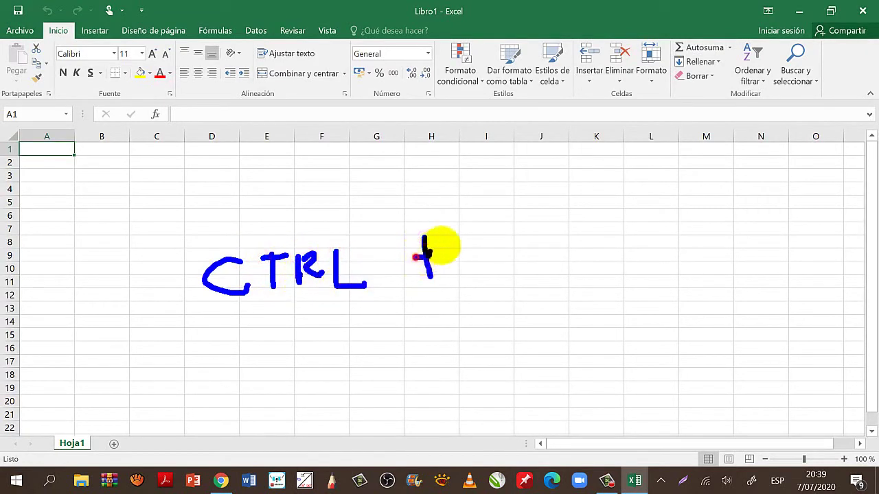
pyautogui.moveTo(483, 270)
pyautogui.mouseDown()
pyautogui.moveTo(500, 232)
pyautogui.moveTo(544, 271)
pyautogui.mouseUp()
pyautogui.moveTo(490, 254); pyautogui.dragTo(530, 250)
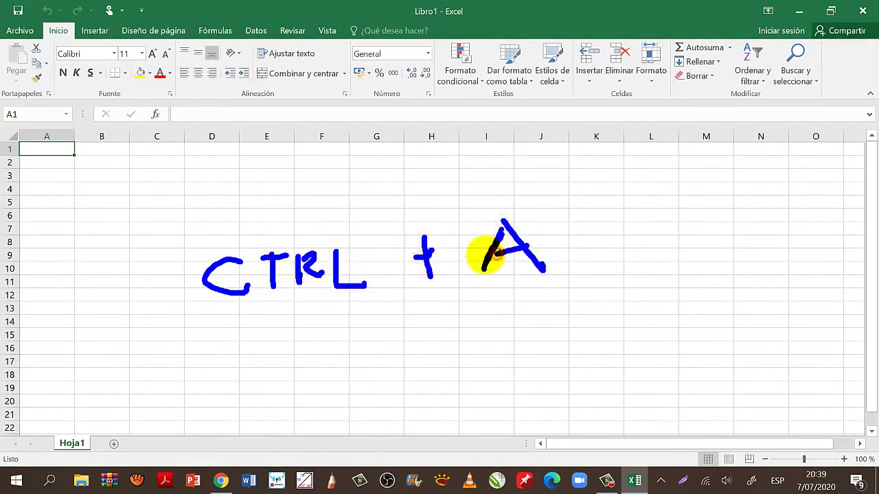
pyautogui.moveTo(458, 221)
pyautogui.mouseDown()
pyautogui.moveTo(466, 300)
pyautogui.moveTo(451, 221)
pyautogui.mouseUp()
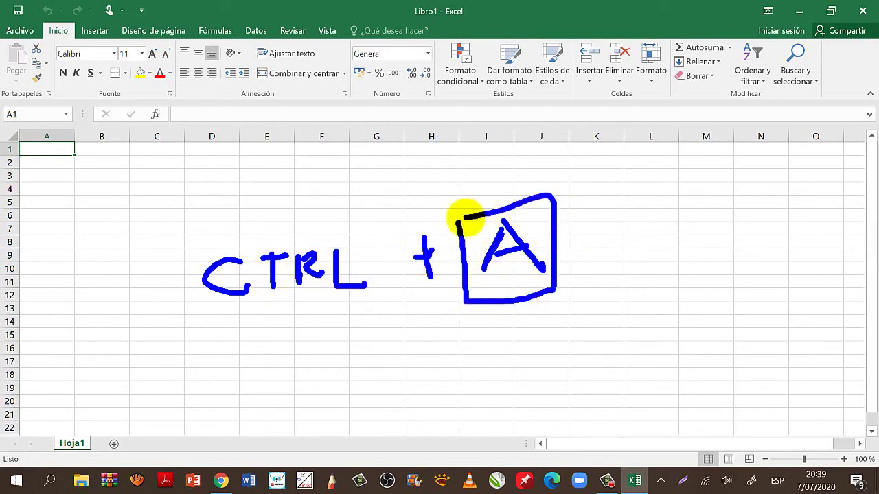
pyautogui.moveTo(372, 231)
pyautogui.mouseDown()
pyautogui.moveTo(335, 318)
pyautogui.moveTo(377, 230)
pyautogui.mouseUp()
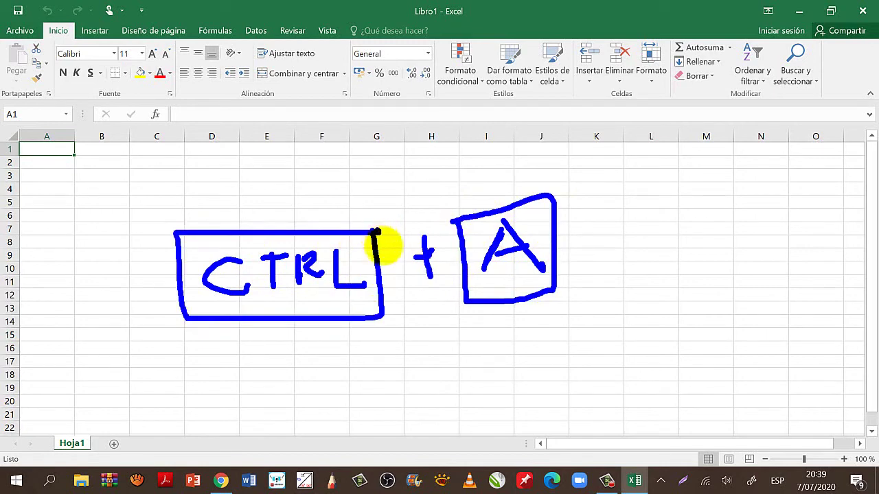
pyautogui.press('Escape')
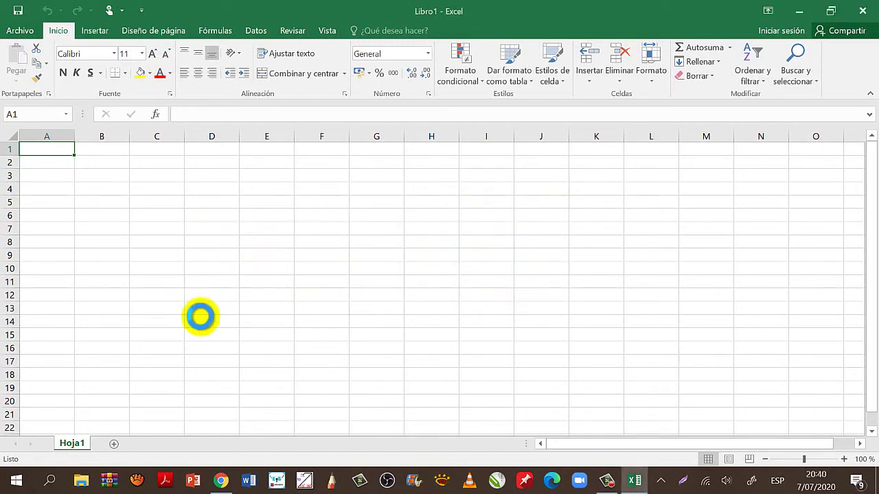
pyautogui.hotkey('ctrl', 'a')
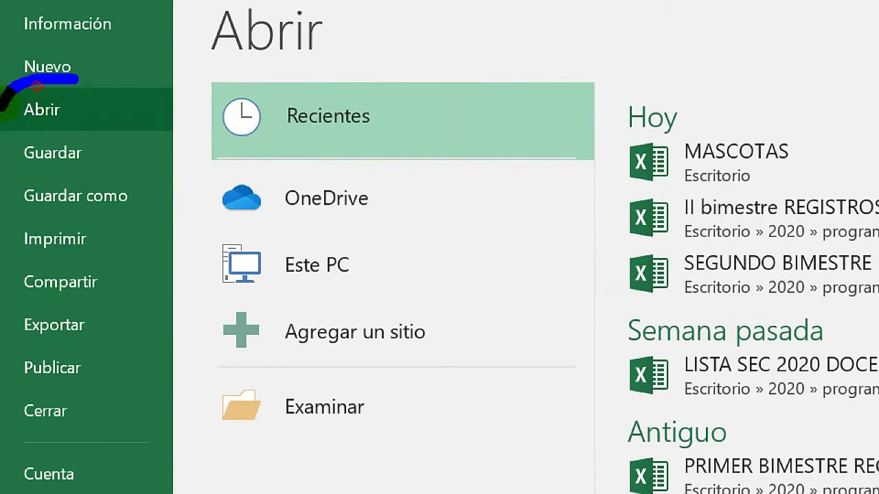
pyautogui.moveTo(37, 86); pyautogui.dragTo(100, 71)
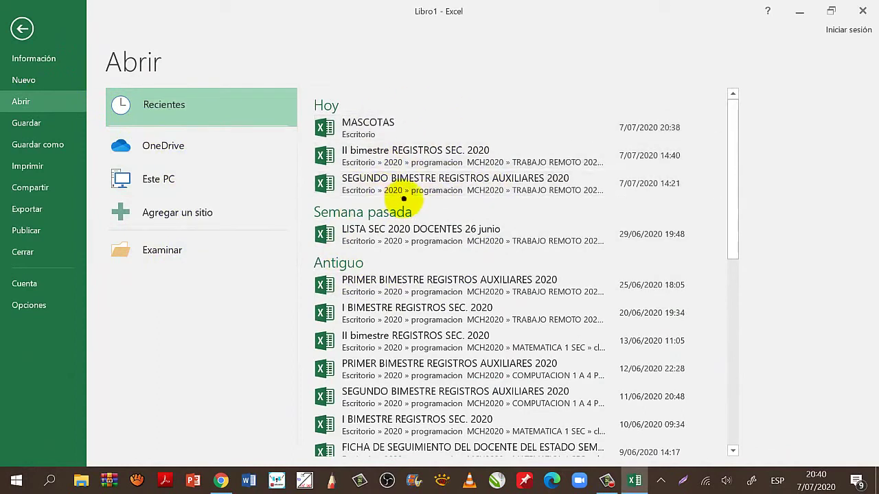
pyautogui.moveTo(403, 199); pyautogui.dragTo(420, 167)
pyautogui.moveTo(411, 86)
pyautogui.mouseDown()
pyautogui.moveTo(314, 196)
pyautogui.moveTo(569, 402)
pyautogui.moveTo(596, 114)
pyautogui.moveTo(420, 104)
pyautogui.moveTo(294, 121)
pyautogui.moveTo(397, 127)
pyautogui.moveTo(413, 103)
pyautogui.mouseUp()
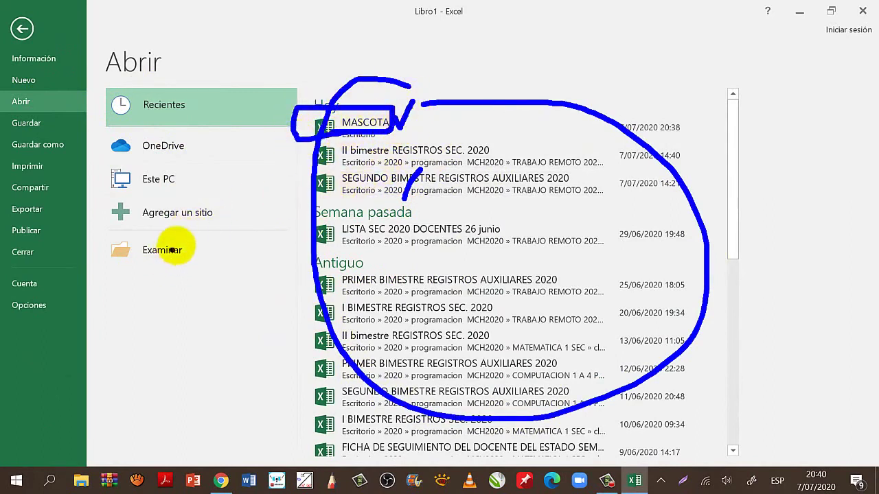
pyautogui.moveTo(180, 232); pyautogui.dragTo(178, 230)
pyautogui.press('Escape')
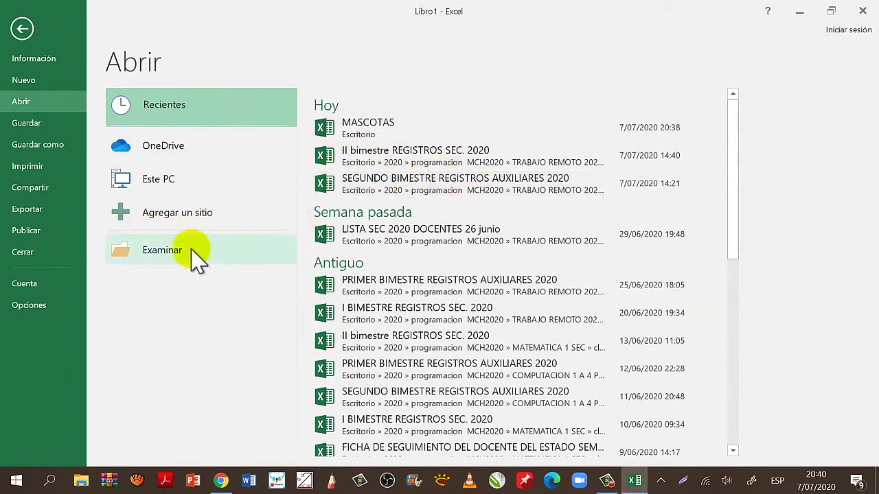
# - Browse to Escritorio in the Abrir dialog, select MASCOTAS, and open it
pyautogui.click(165, 251)
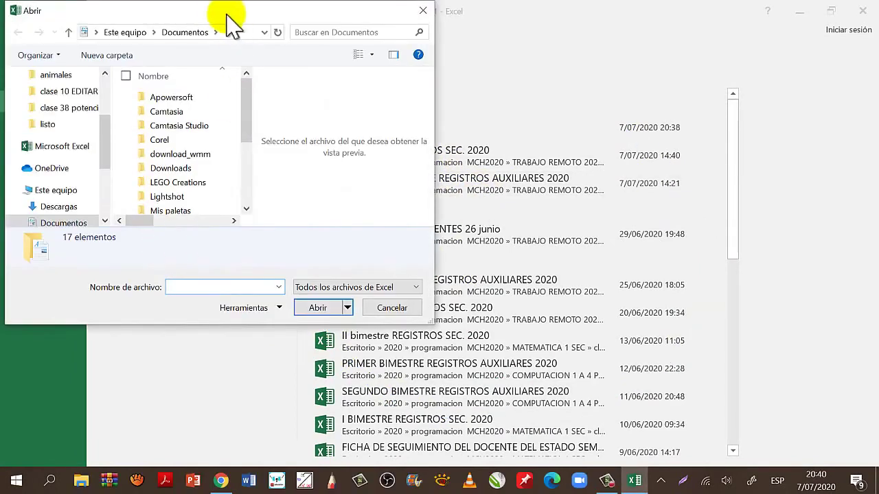
pyautogui.moveTo(230, 23); pyautogui.dragTo(461, 69)
pyautogui.moveTo(345, 182); pyautogui.dragTo(344, 134)
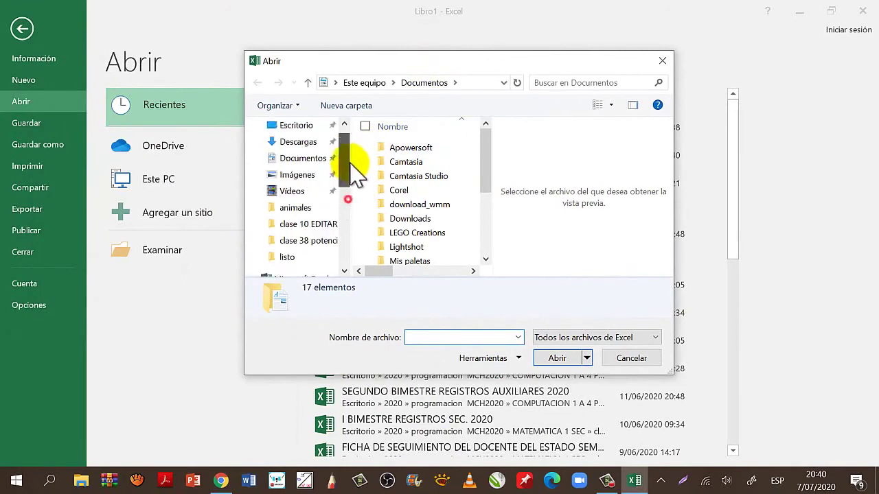
pyautogui.click(297, 153)
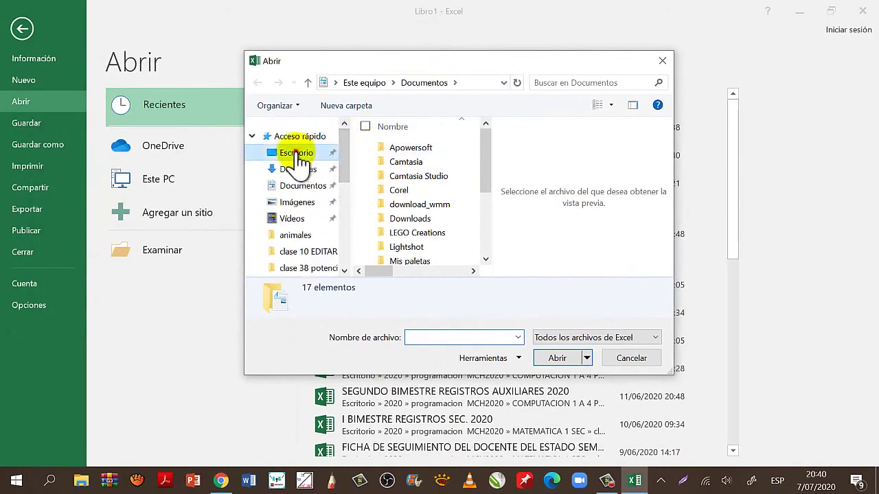
pyautogui.moveTo(485, 147); pyautogui.dragTo(490, 226)
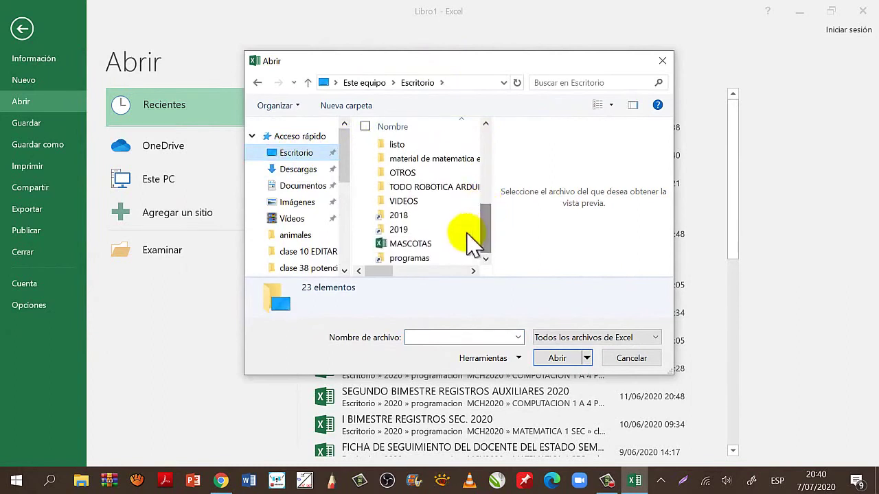
pyautogui.click(419, 243)
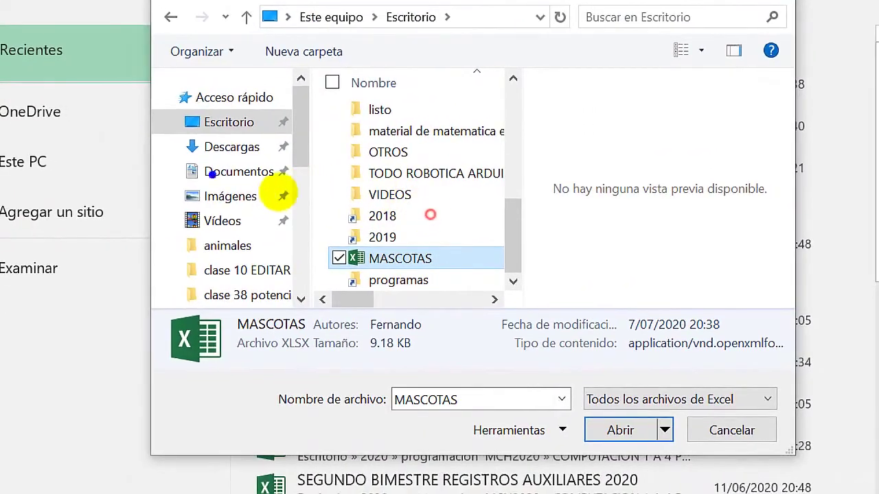
pyautogui.moveTo(130, 196); pyautogui.dragTo(191, 204)
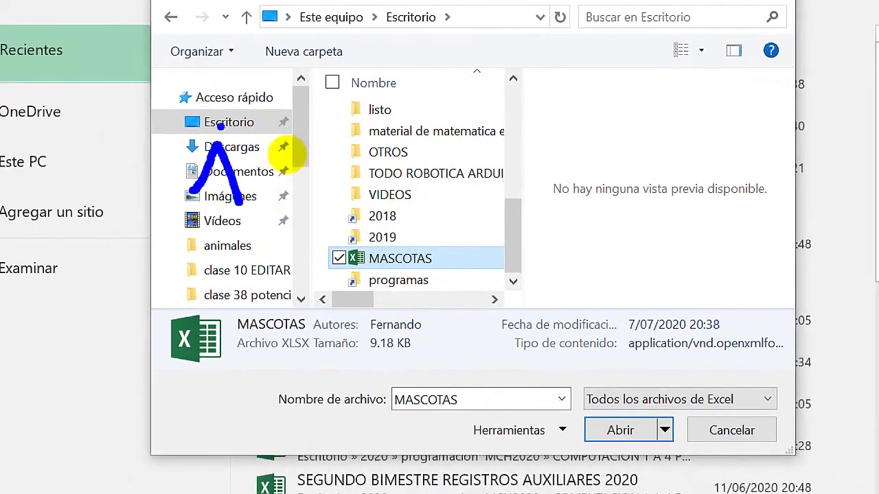
pyautogui.moveTo(219, 99); pyautogui.dragTo(230, 104)
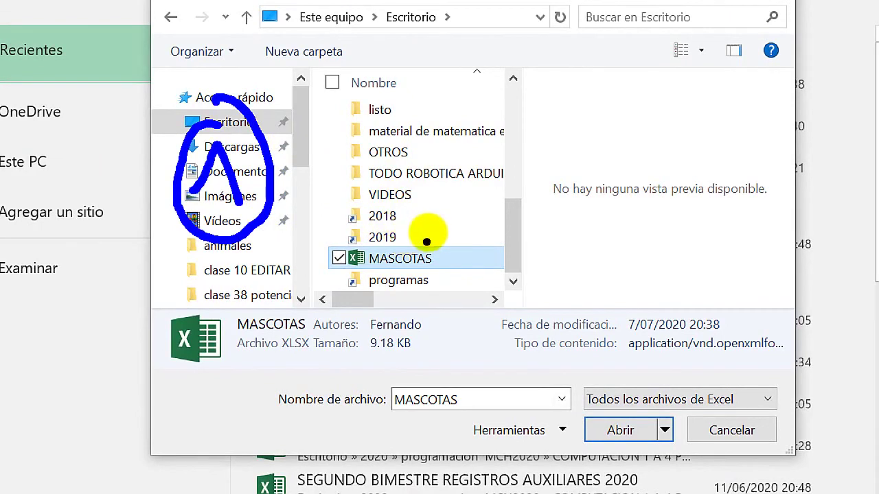
pyautogui.moveTo(426, 242); pyautogui.dragTo(484, 275)
pyautogui.moveTo(601, 369); pyautogui.dragTo(645, 362)
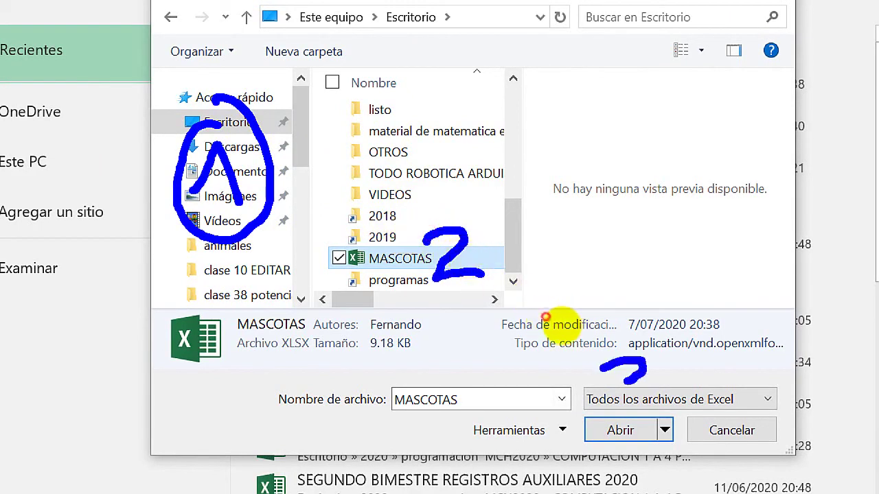
pyautogui.moveTo(546, 317)
pyautogui.mouseDown()
pyautogui.moveTo(563, 353)
pyautogui.moveTo(564, 341)
pyautogui.mouseUp()
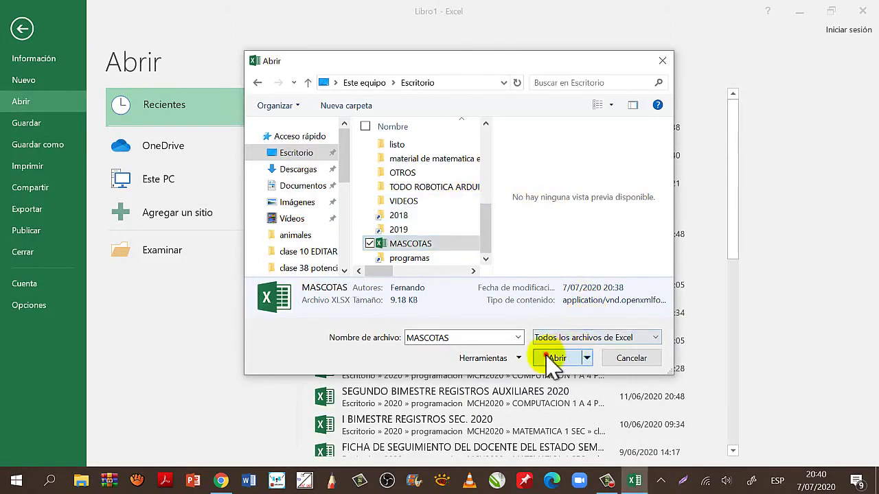
pyautogui.click(547, 357)
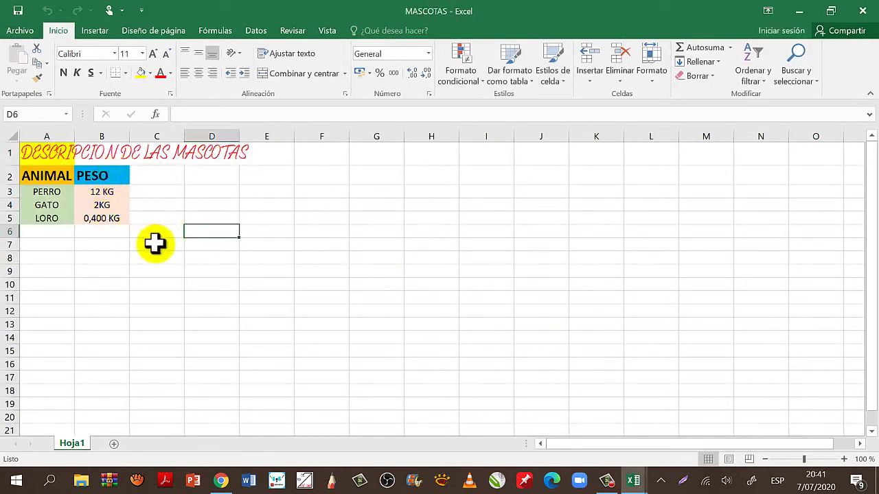
# - Select cell B9 below the pet table
pyautogui.click(128, 271)
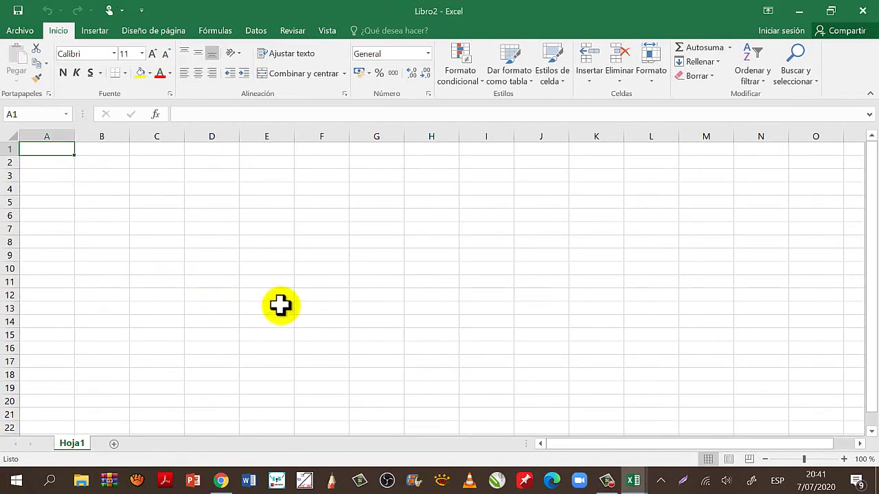
# - Minimize Libro2 to bring MASCOTAS back, then draw on-screen annotations
pyautogui.click(798, 12)
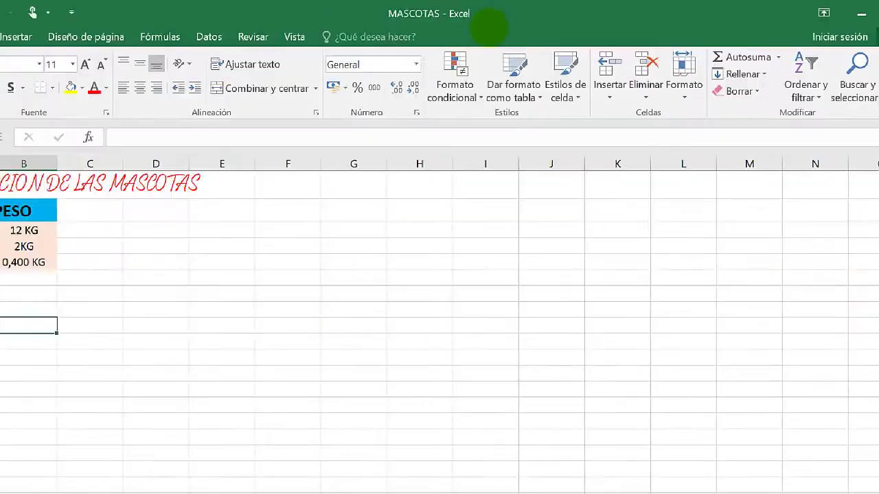
pyautogui.moveTo(385, 317); pyautogui.dragTo(434, 52)
pyautogui.moveTo(415, 107); pyautogui.dragTo(459, 68)
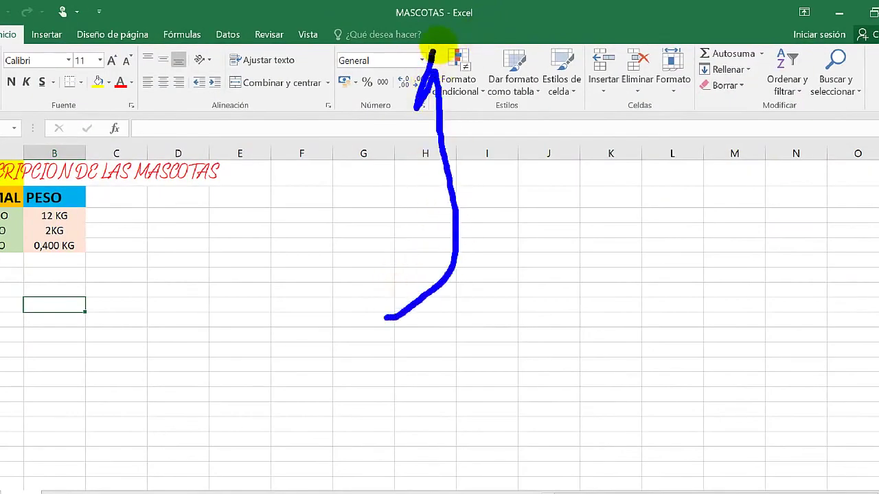
pyautogui.moveTo(381, 7); pyautogui.dragTo(432, 50)
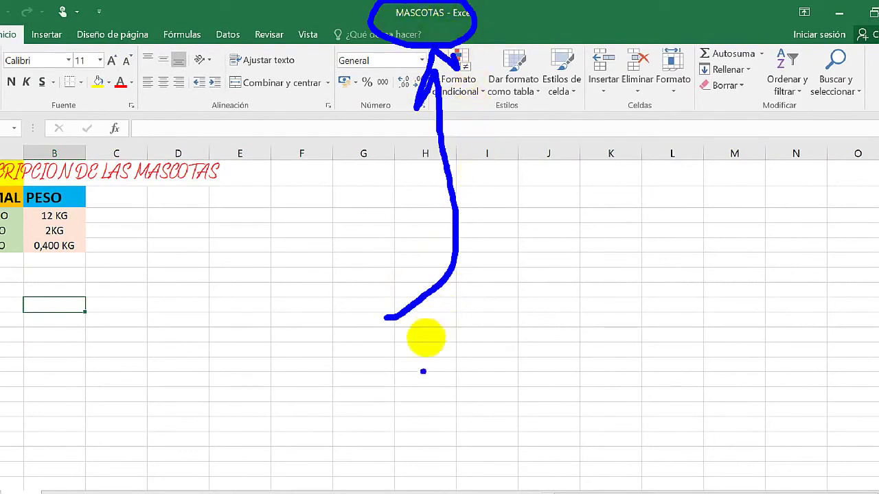
pyautogui.moveTo(434, 370); pyautogui.dragTo(435, 391)
pyautogui.moveTo(449, 361)
pyautogui.mouseDown()
pyautogui.moveTo(453, 378)
pyautogui.moveTo(461, 361)
pyautogui.moveTo(476, 367)
pyautogui.moveTo(474, 333)
pyautogui.moveTo(481, 357)
pyautogui.mouseUp()
pyautogui.moveTo(485, 319); pyautogui.dragTo(515, 342)
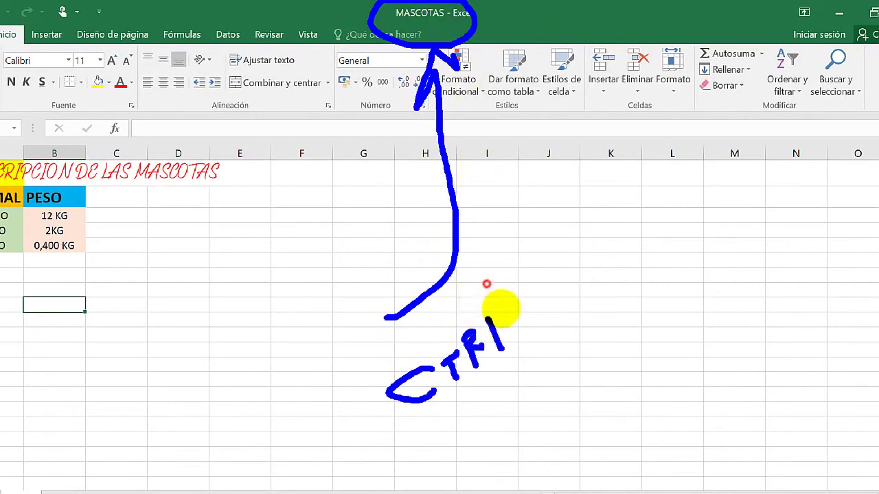
pyautogui.moveTo(538, 295)
pyautogui.mouseDown()
pyautogui.moveTo(553, 324)
pyautogui.moveTo(553, 307)
pyautogui.mouseUp()
# - Add more on-screen annotations and then clear them
pyautogui.click(541, 331)
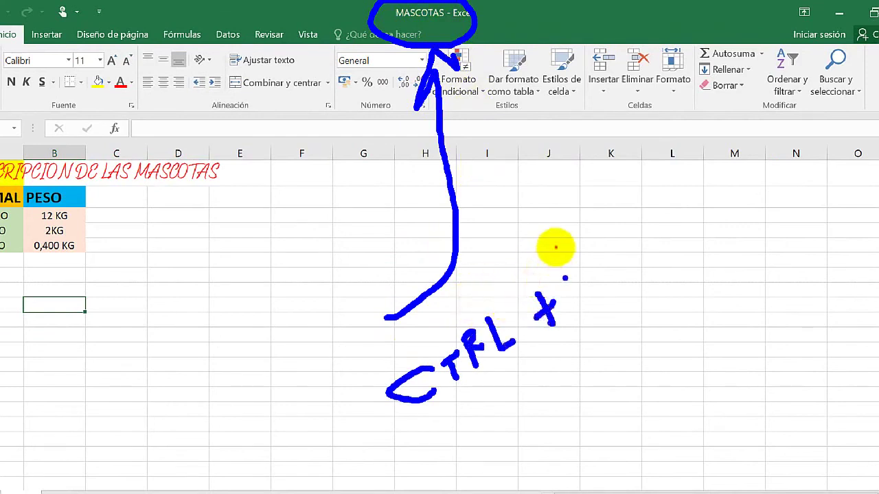
pyautogui.moveTo(567, 274); pyautogui.dragTo(584, 272)
pyautogui.moveTo(508, 297); pyautogui.dragTo(544, 360)
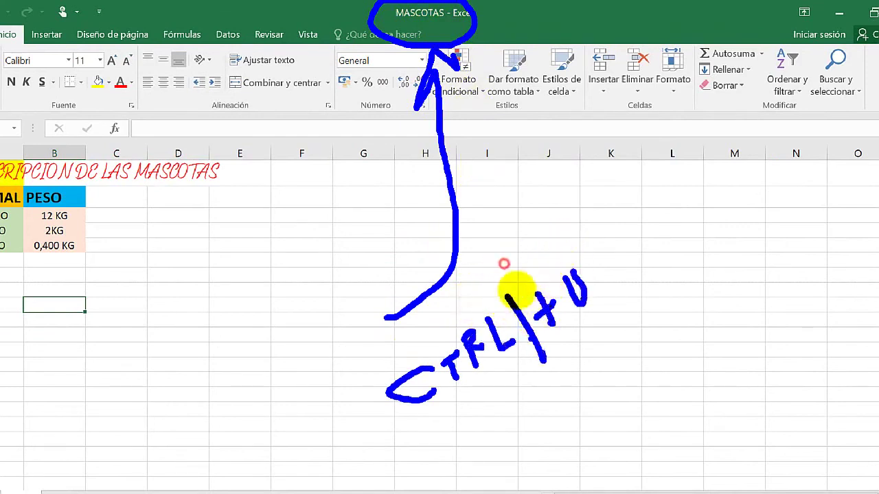
pyautogui.moveTo(508, 295)
pyautogui.mouseDown()
pyautogui.moveTo(376, 376)
pyautogui.moveTo(540, 322)
pyautogui.mouseUp()
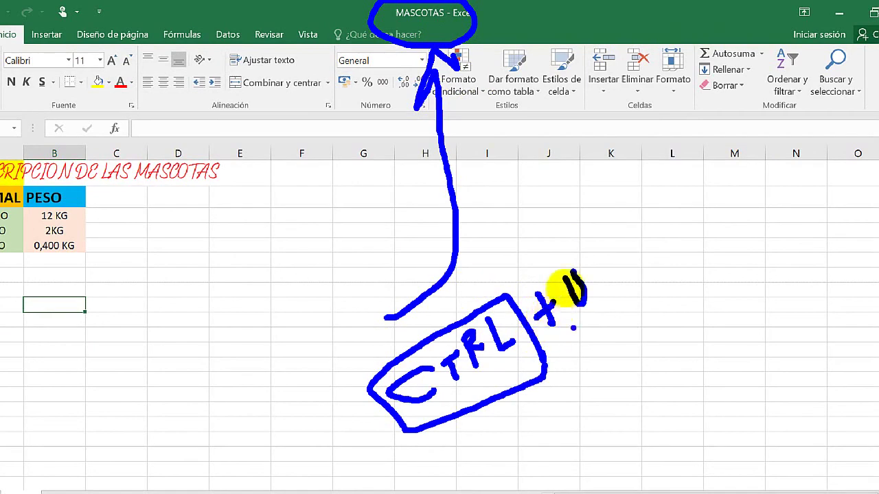
pyautogui.click(547, 275)
pyautogui.moveTo(544, 273); pyautogui.dragTo(600, 249)
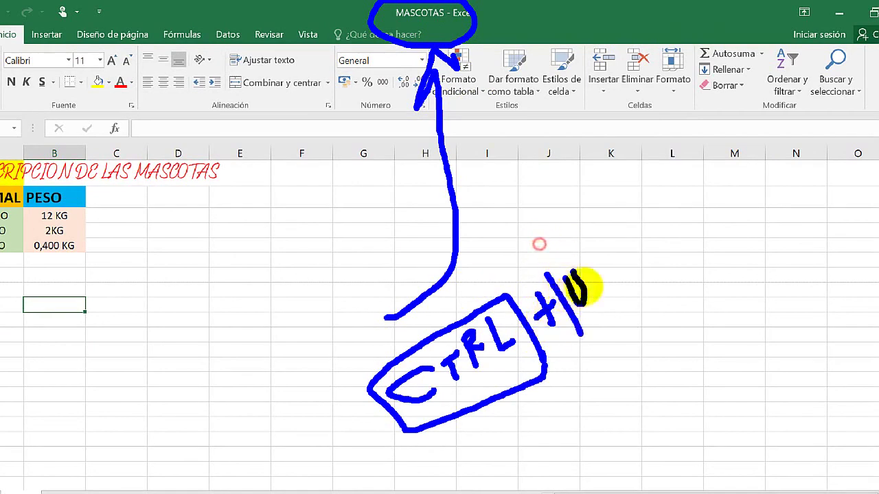
pyautogui.press('Escape')
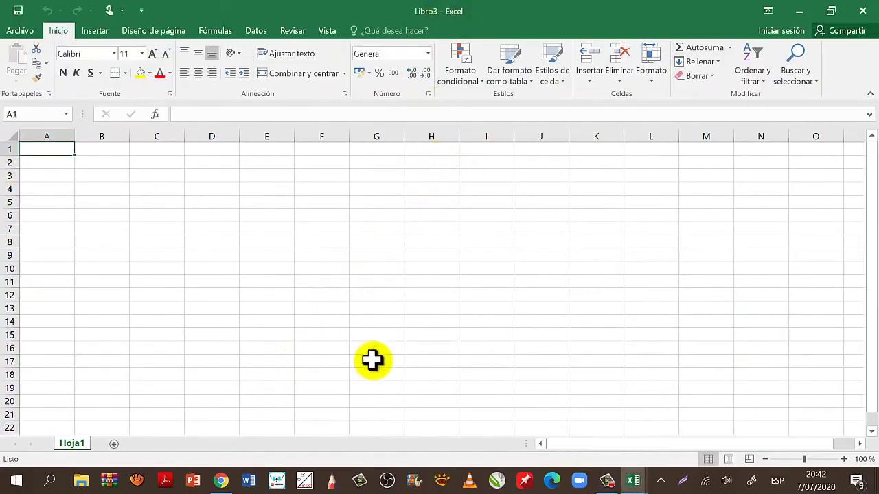
pyautogui.moveTo(631, 480)
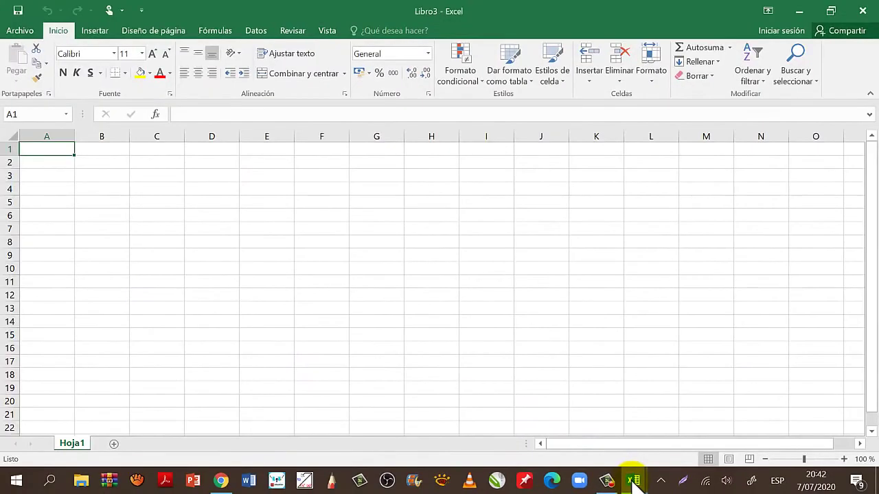
pyautogui.click(634, 480)
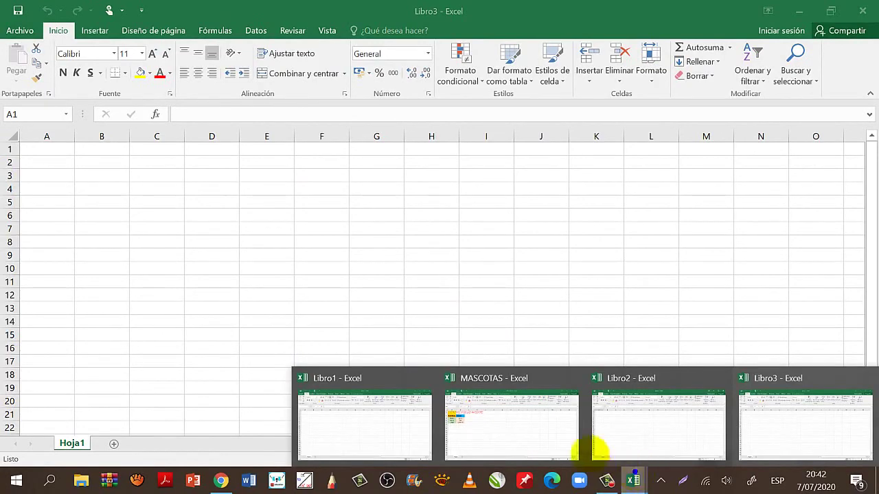
pyautogui.moveTo(377, 365); pyautogui.dragTo(421, 325)
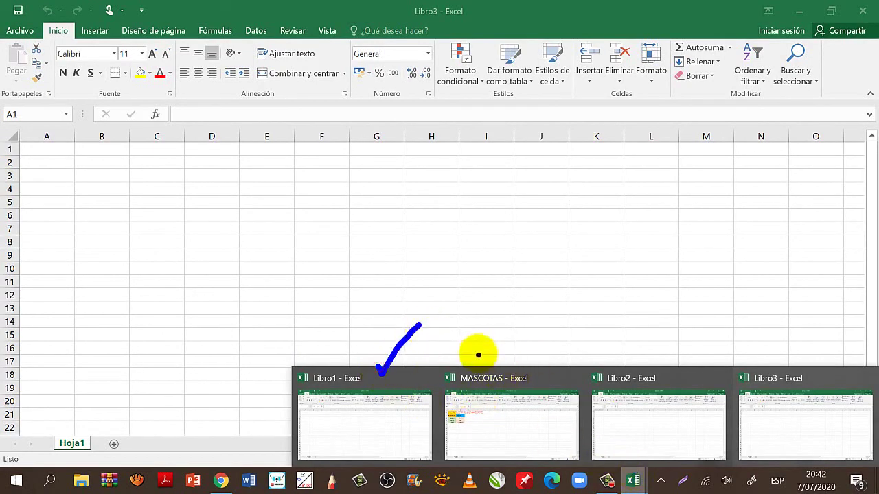
pyautogui.moveTo(477, 351); pyautogui.dragTo(524, 323)
pyautogui.moveTo(607, 349); pyautogui.dragTo(648, 323)
pyautogui.moveTo(765, 351); pyautogui.dragTo(804, 316)
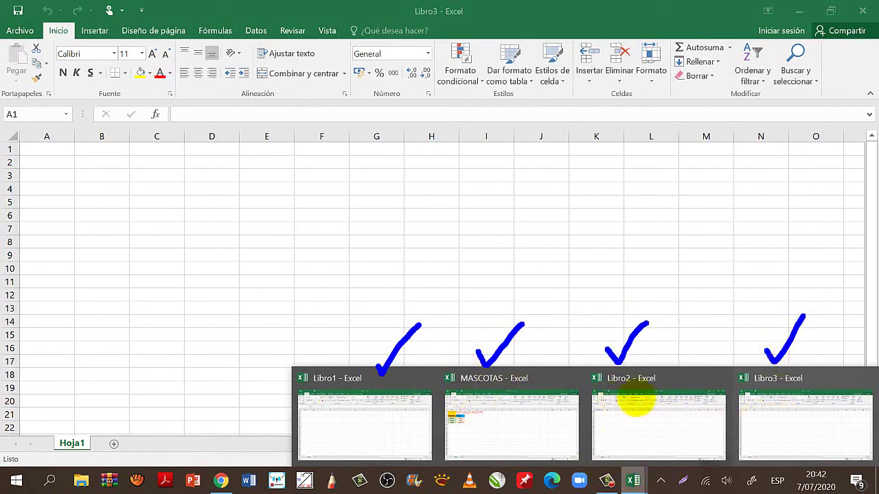
pyautogui.moveTo(460, 397); pyautogui.dragTo(529, 391)
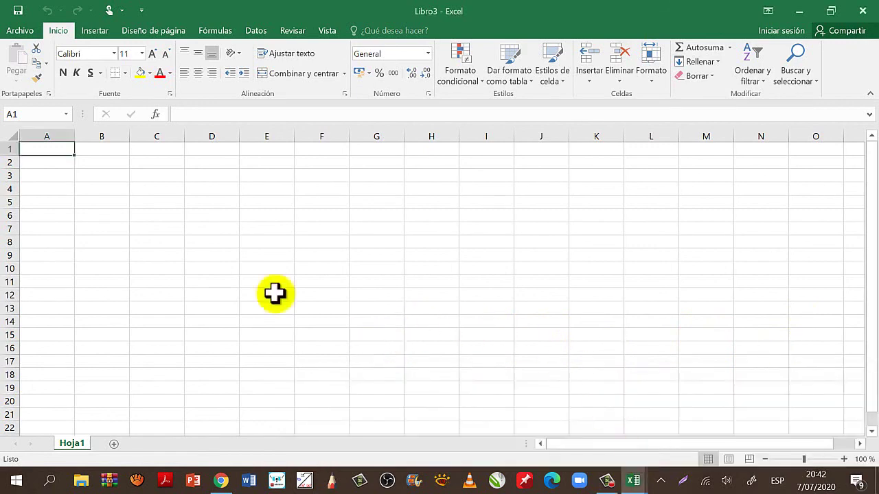
pyautogui.click(206, 255)
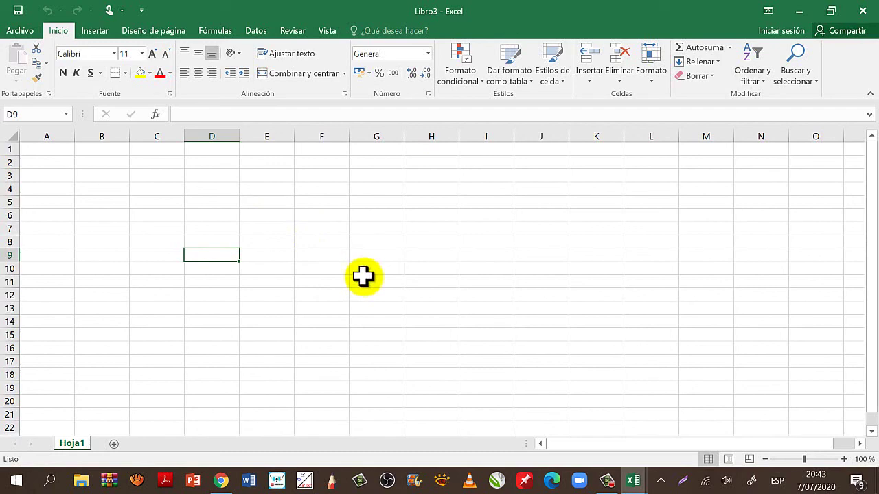
# - Close Libro3, MASCOTAS and Libro1 in turn, then bring blank Libro2 back into view
pyautogui.click(862, 11)
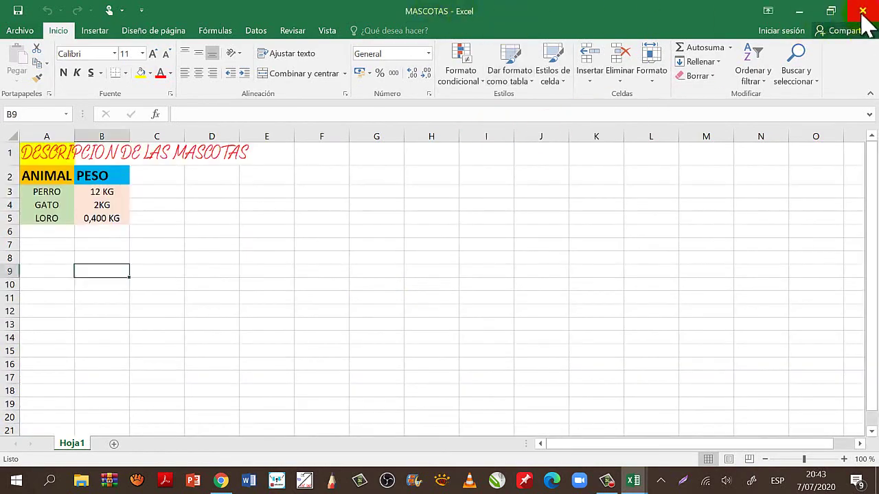
pyautogui.click(863, 18)
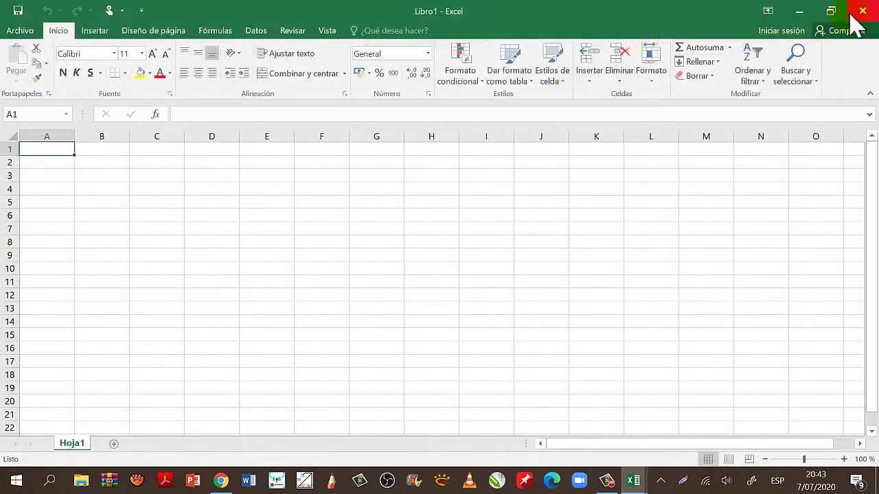
pyautogui.click(860, 11)
pyautogui.click(633, 481)
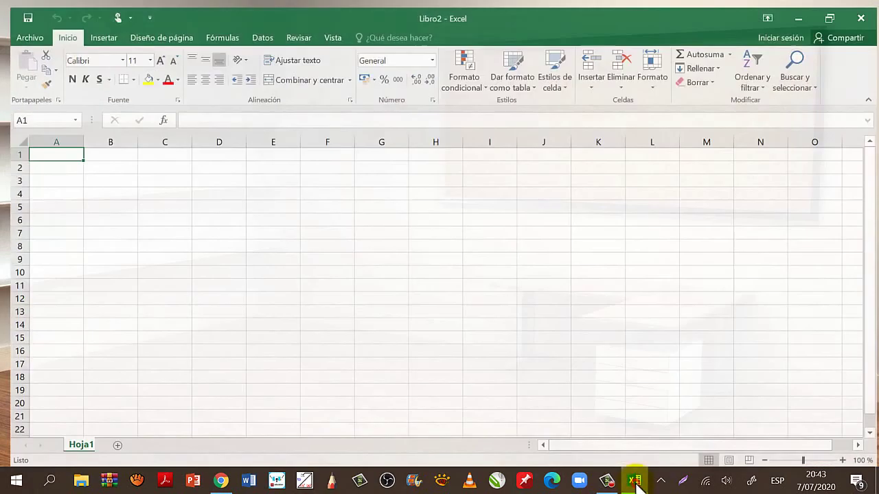